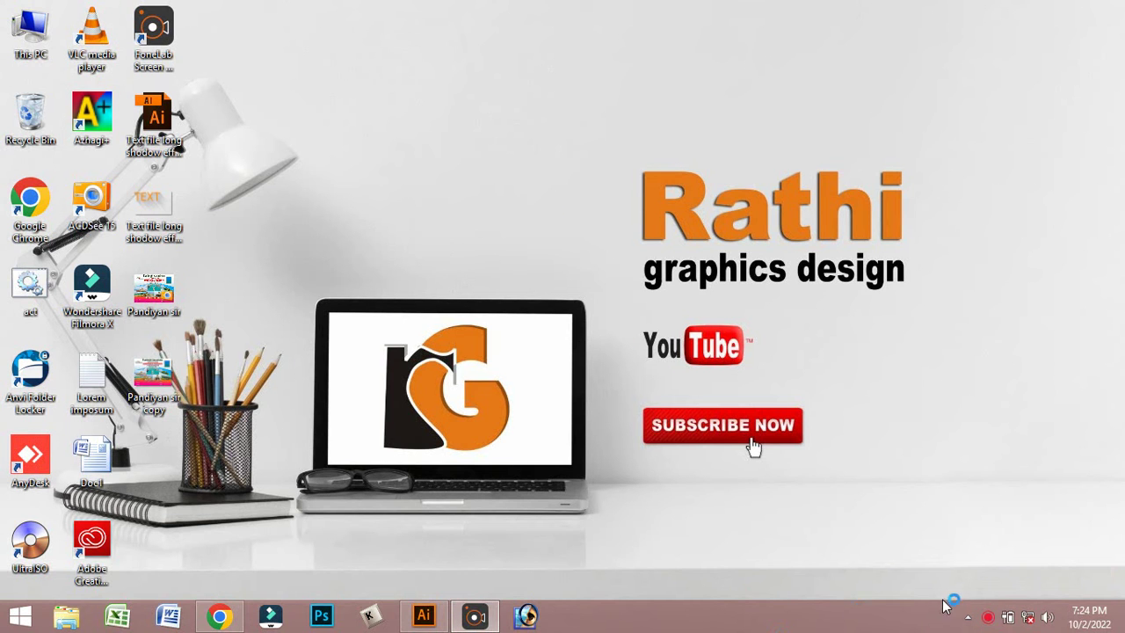
Step: Refresh the Windows desktop six times from its right-click menu
right_click(552, 251)
left_click(594, 296)
right_click(538, 201)
left_click(578, 249)
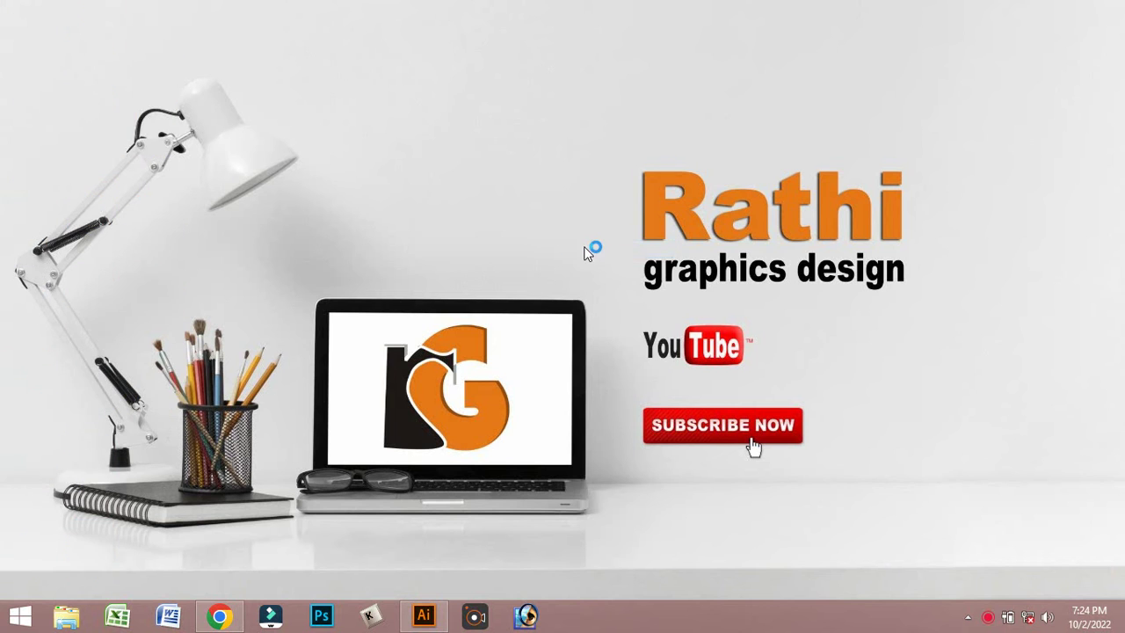
right_click(542, 208)
left_click(582, 253)
right_click(528, 184)
left_click(571, 227)
right_click(527, 184)
left_click(571, 227)
right_click(531, 174)
left_click(577, 215)
Step: Drag three selection boxes across empty areas of the desktop
mouse_move(615, 136)
left_mouse_down()
mouse_move(740, 274)
mouse_move(928, 291)
left_mouse_up()
mouse_move(622, 310)
left_mouse_down()
mouse_move(804, 384)
mouse_move(851, 348)
left_mouse_up()
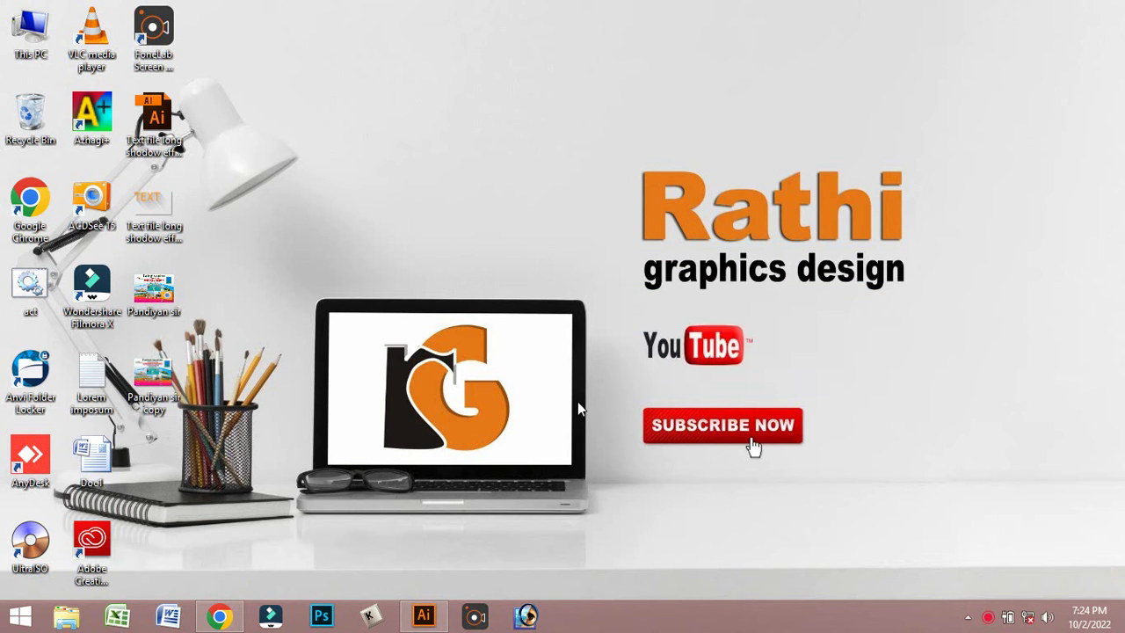
mouse_move(614, 388)
left_mouse_down()
mouse_move(884, 490)
mouse_move(914, 380)
left_mouse_up()
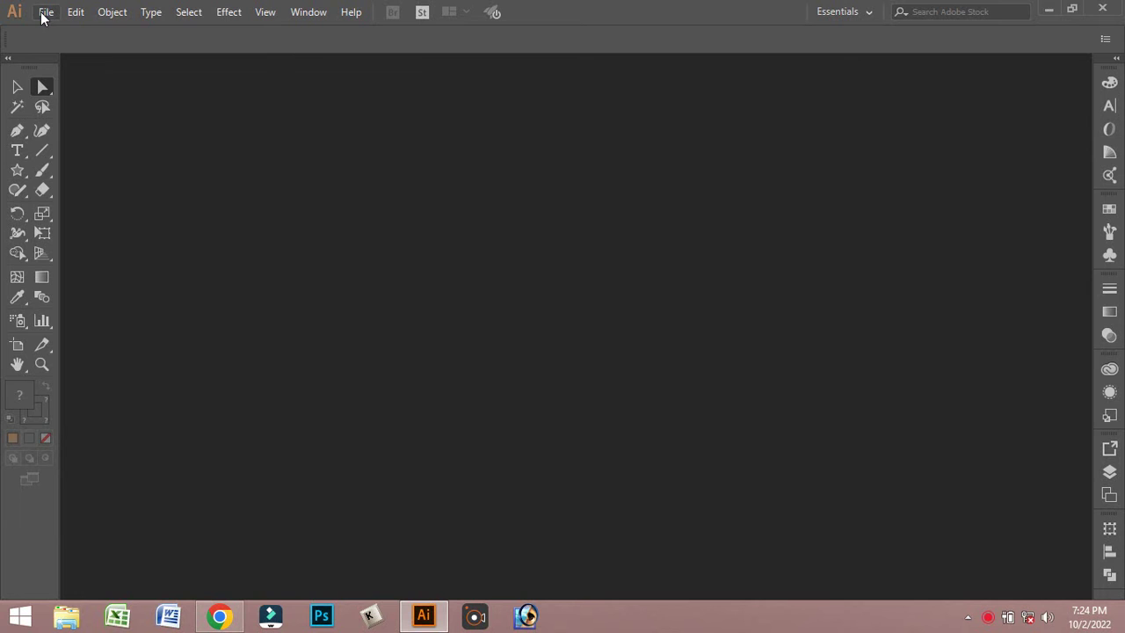
Step: Create a 1366 × 768 px RGB document from the Common preset and dismiss the Adobe Stock tip
left_click(44, 12)
left_click(61, 30)
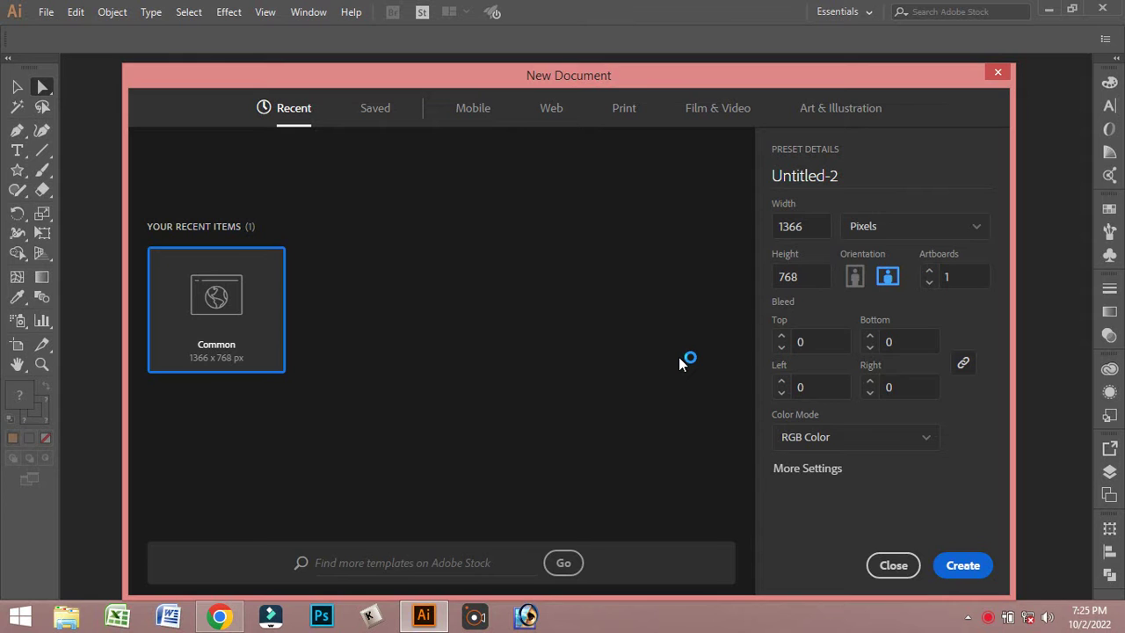
key("Escape")
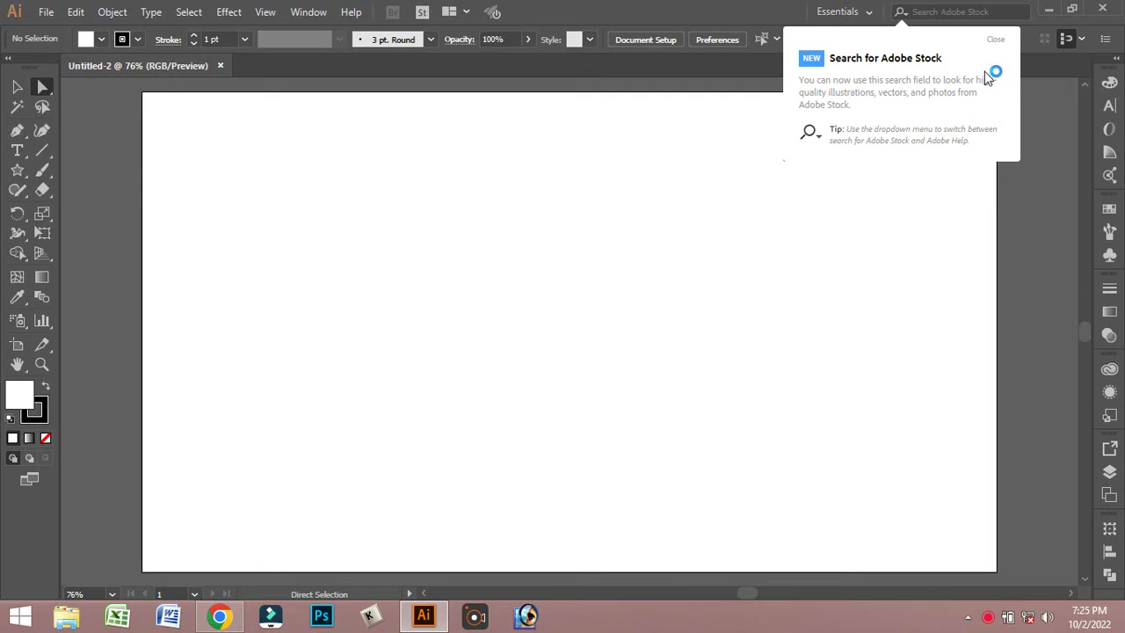
left_click(996, 41)
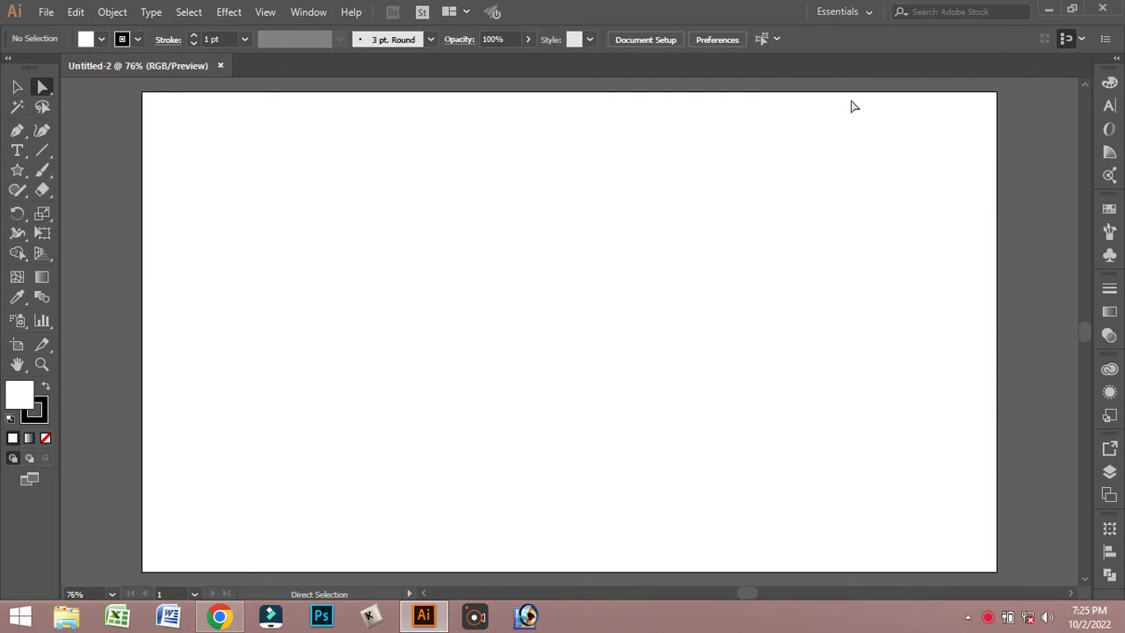
Step: Draw a rectangle covering the whole artboard
left_click_drag(17, 170, 83, 172)
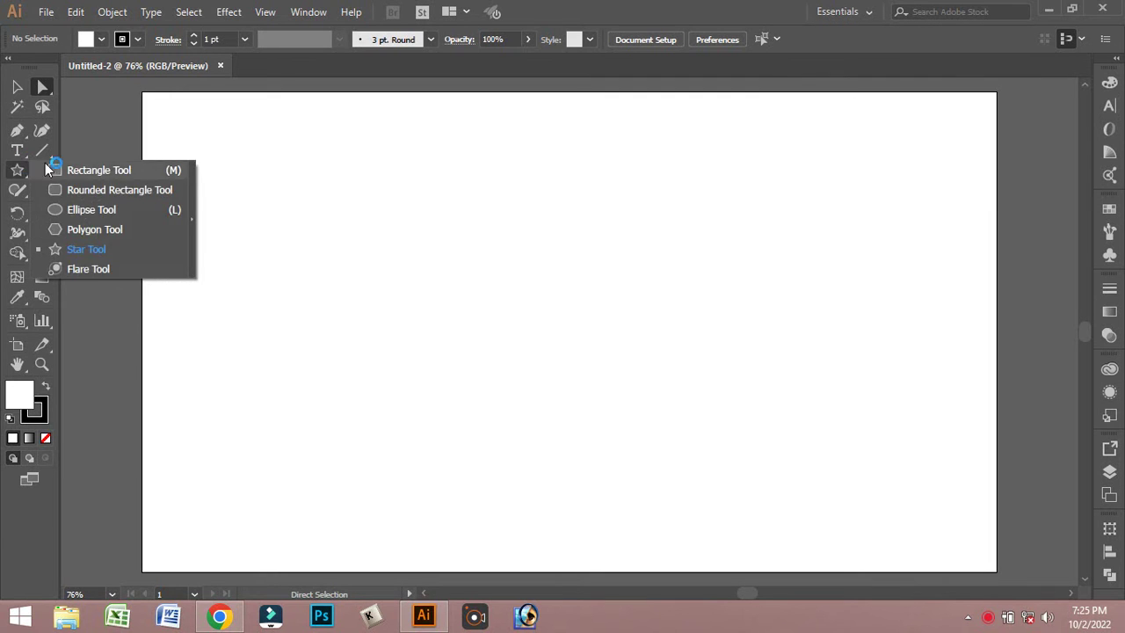
left_click_drag(143, 92, 991, 572)
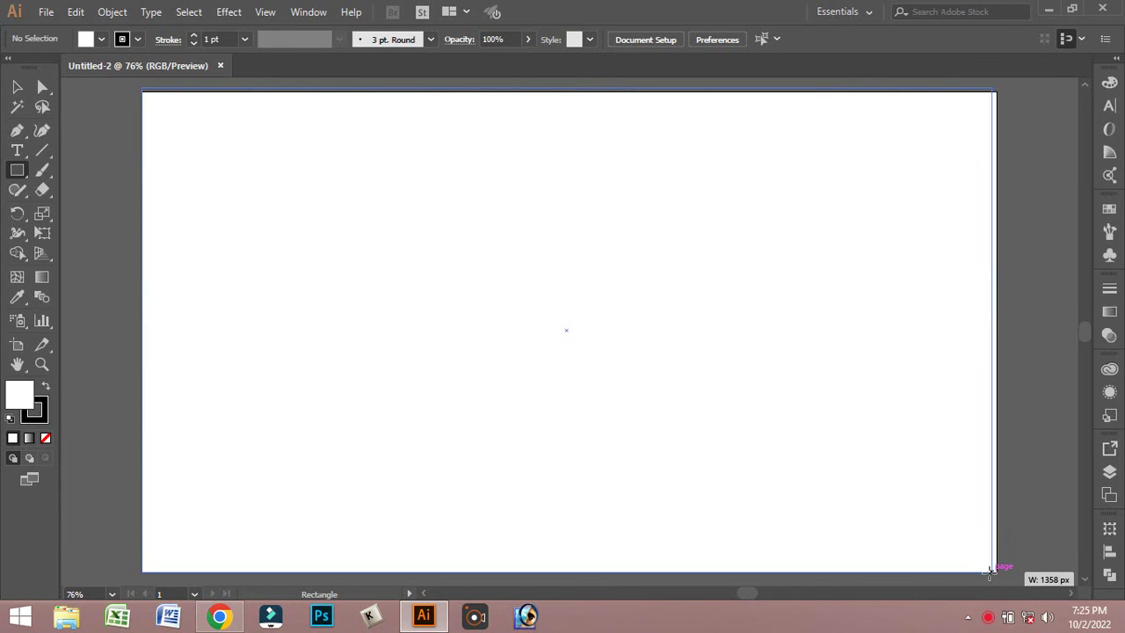
left_click_drag(991, 572, 996, 572)
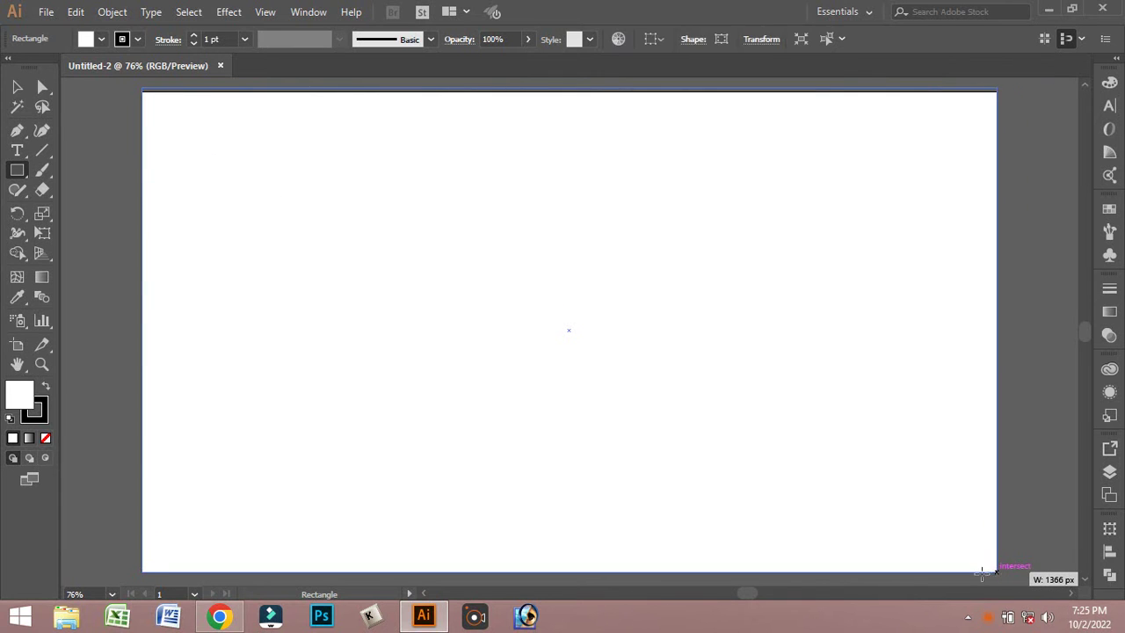
double_click(19, 392)
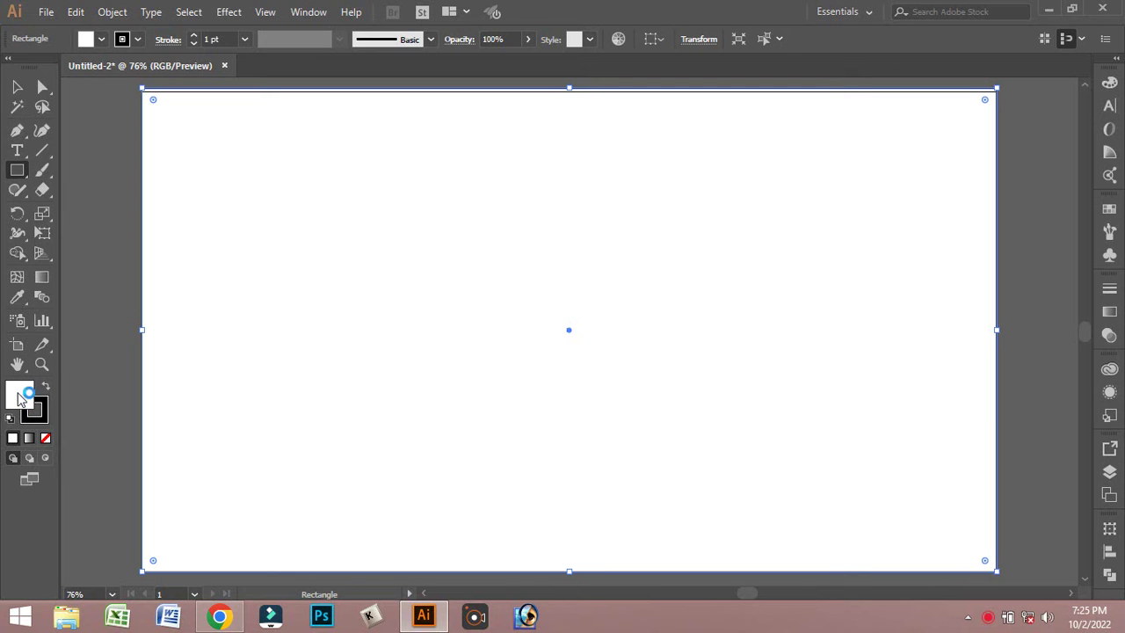
Step: Give the rectangle a white-to-black linear gradient fill
left_click(45, 279)
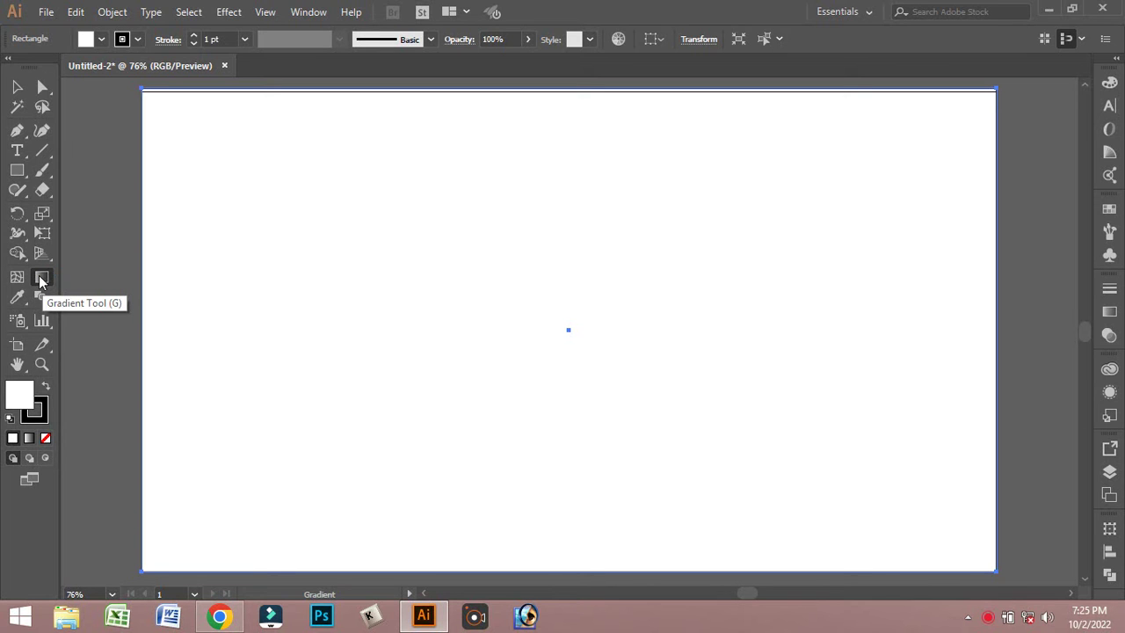
double_click(44, 281)
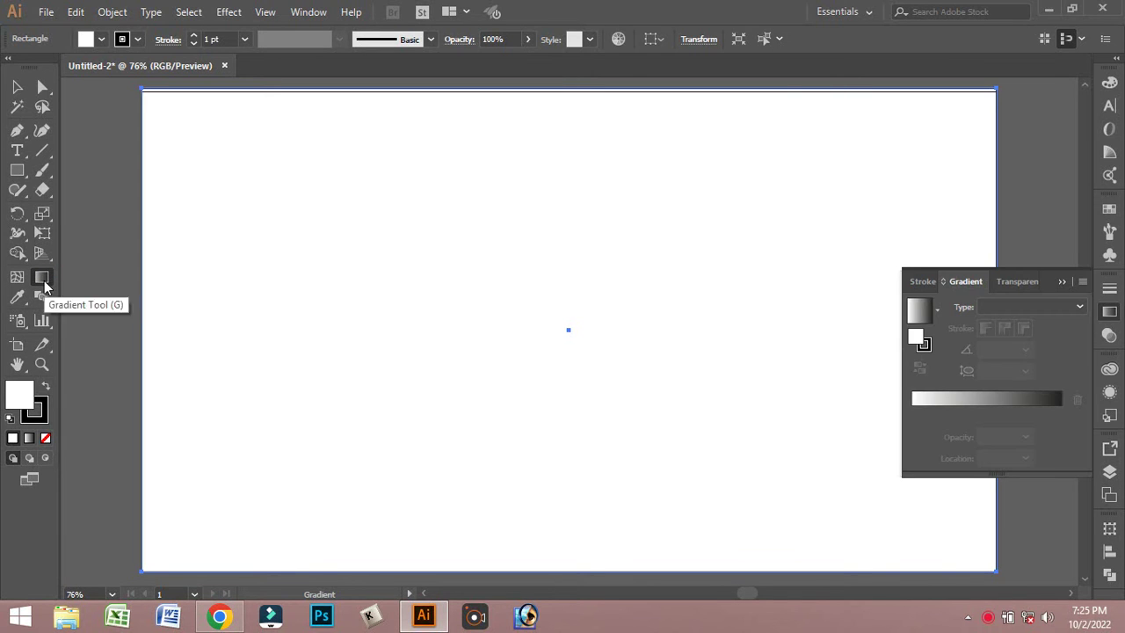
left_click(919, 313)
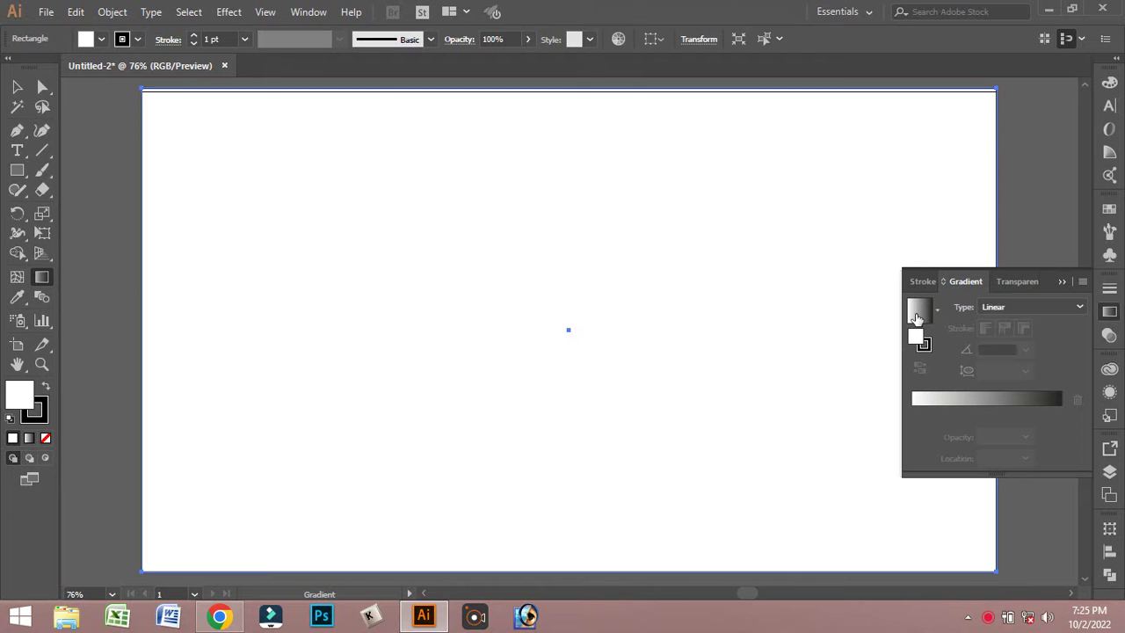
left_click(912, 414)
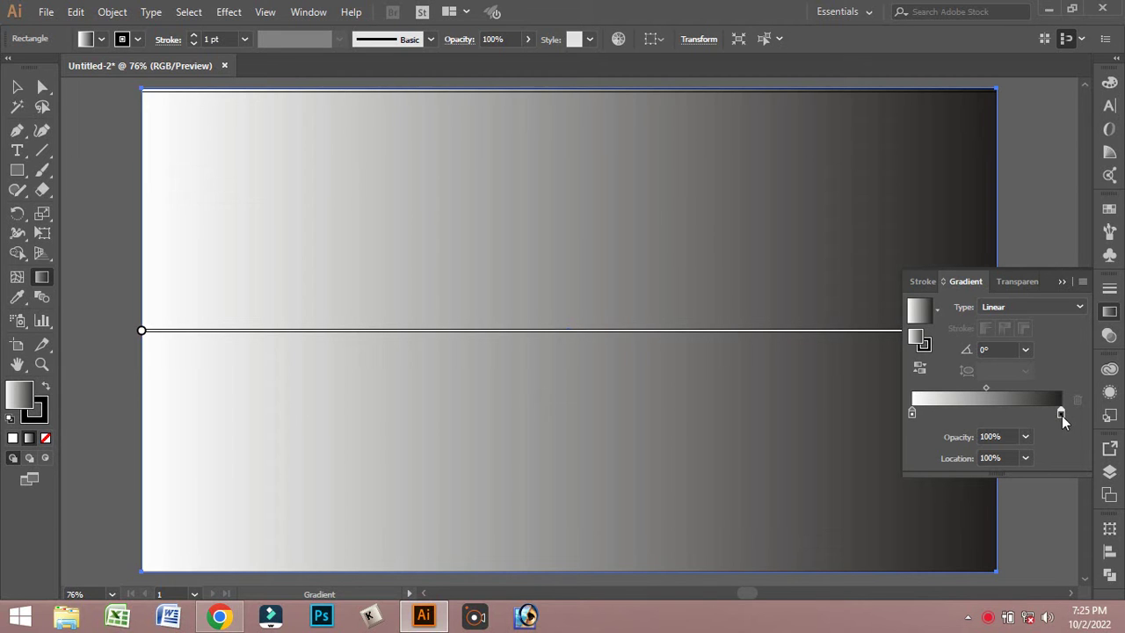
Step: Change the gradient's right stop from black to mid grey
double_click(1061, 414)
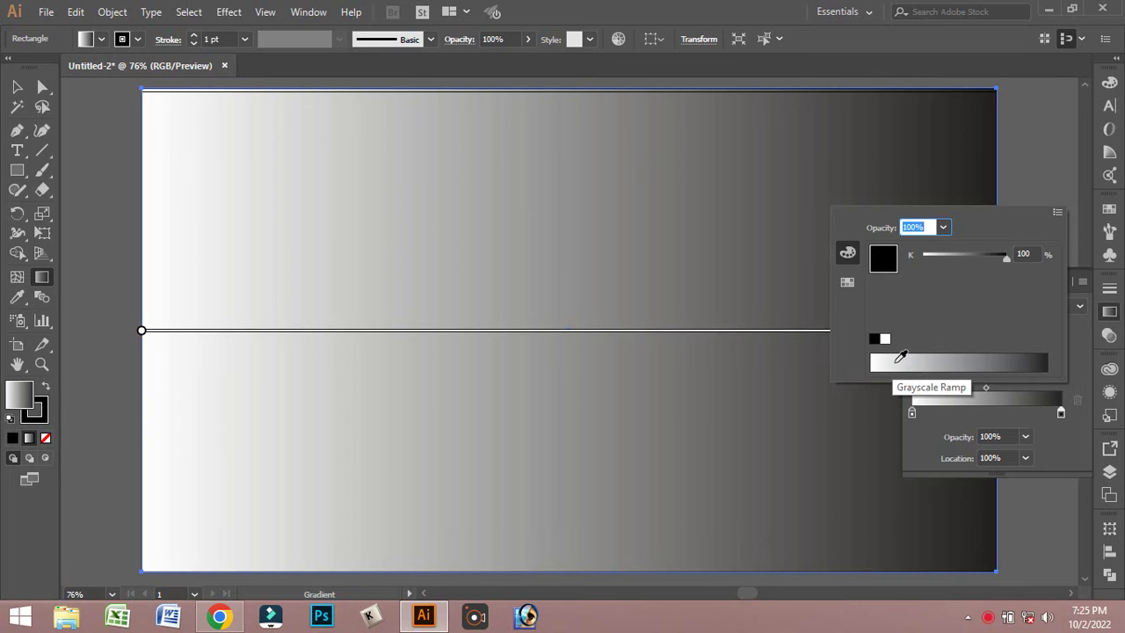
left_click(926, 358)
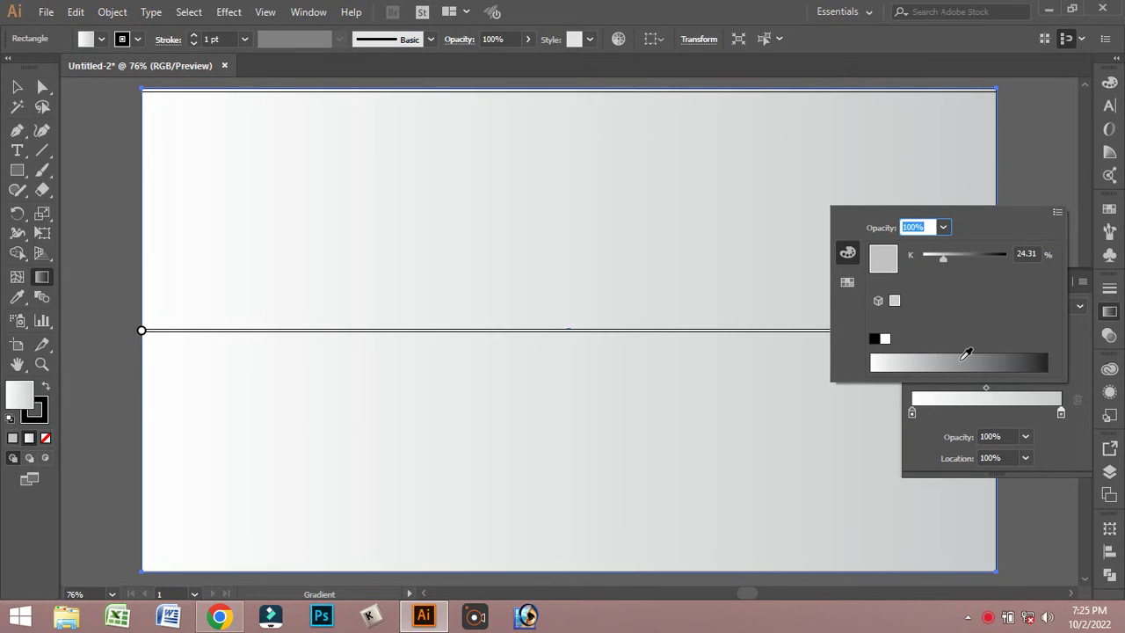
left_click(957, 357)
left_click(1058, 213)
left_click(1049, 272)
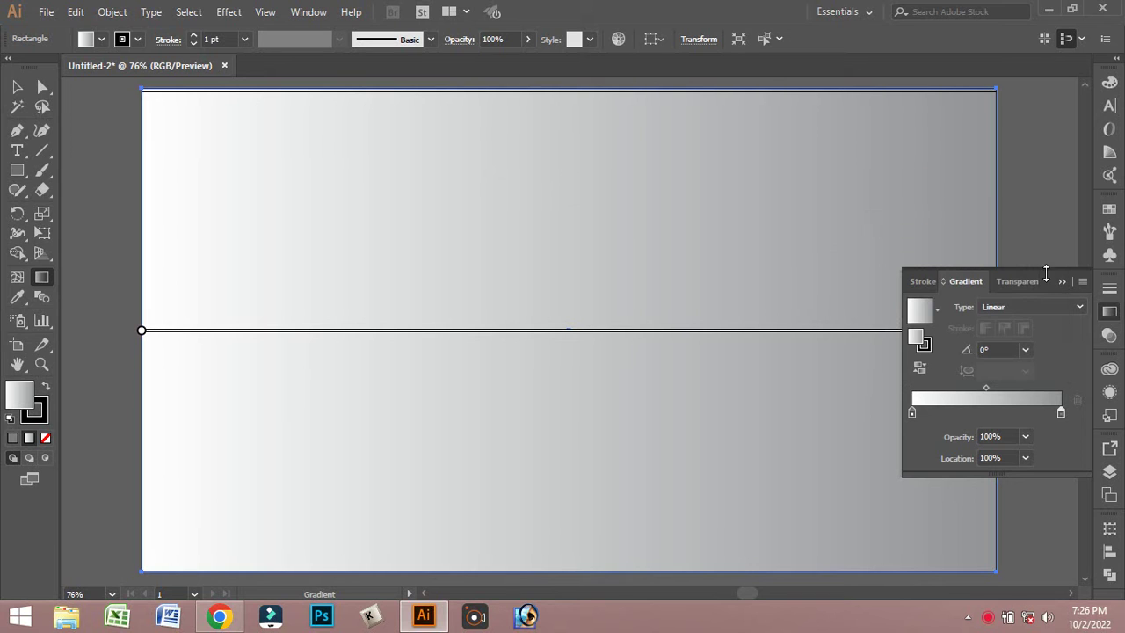
left_click(1067, 281)
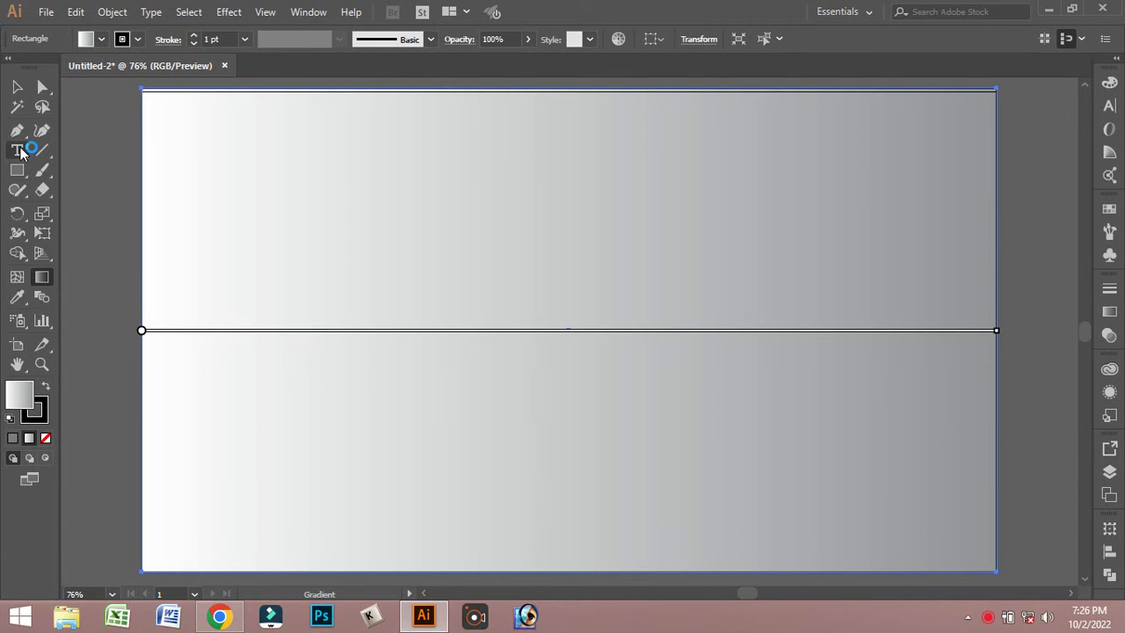
Step: Draw a hexagon near the top of the artboard and move it down-right
left_click_drag(16, 169, 77, 204)
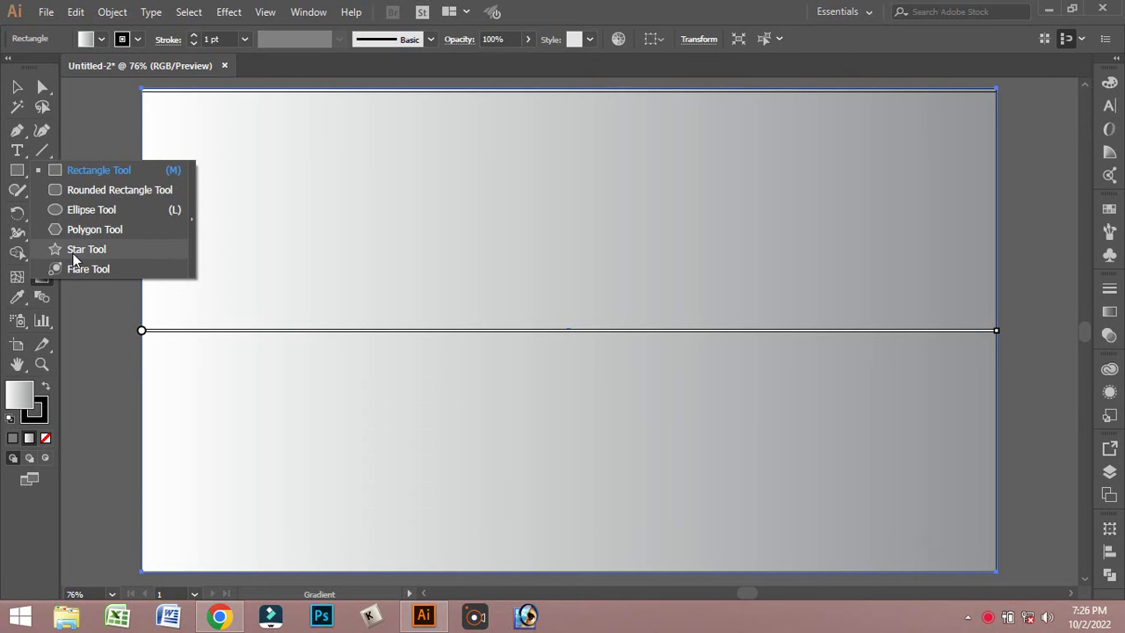
left_click_drag(77, 257, 84, 229)
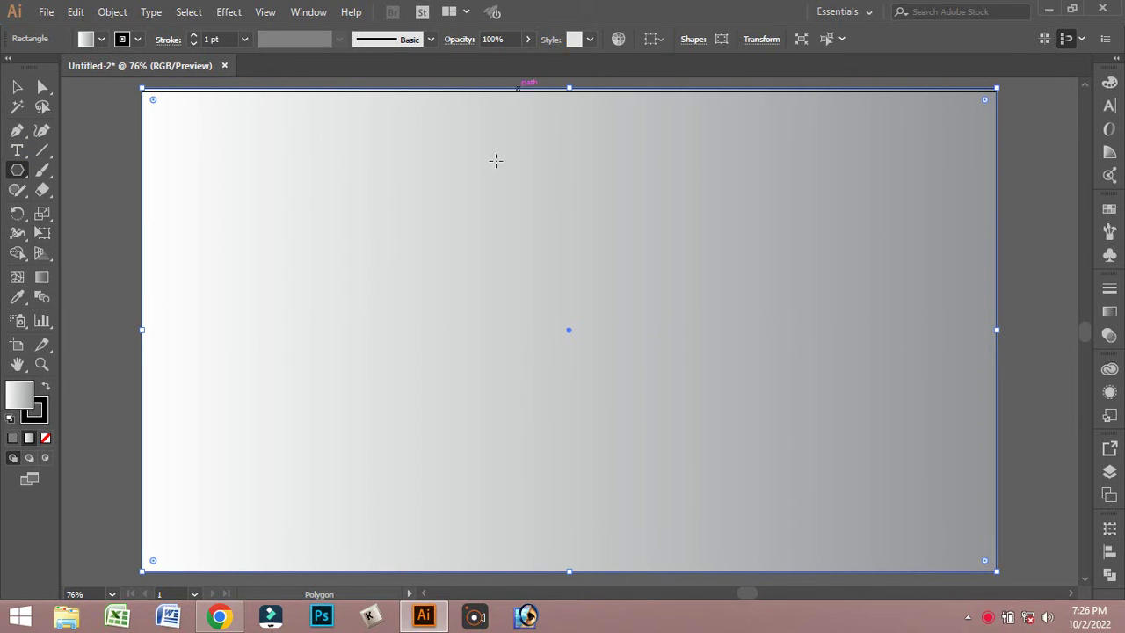
left_click_drag(464, 194, 552, 244)
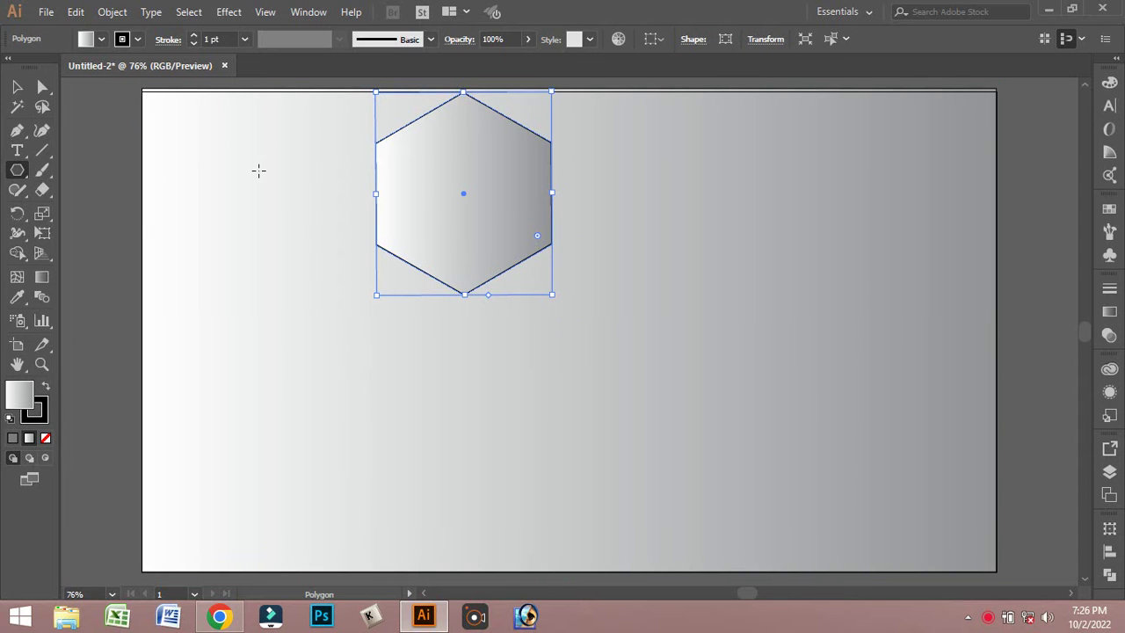
left_click(18, 87)
mouse_move(460, 199)
left_mouse_down()
mouse_move(491, 306)
mouse_move(510, 274)
left_mouse_up()
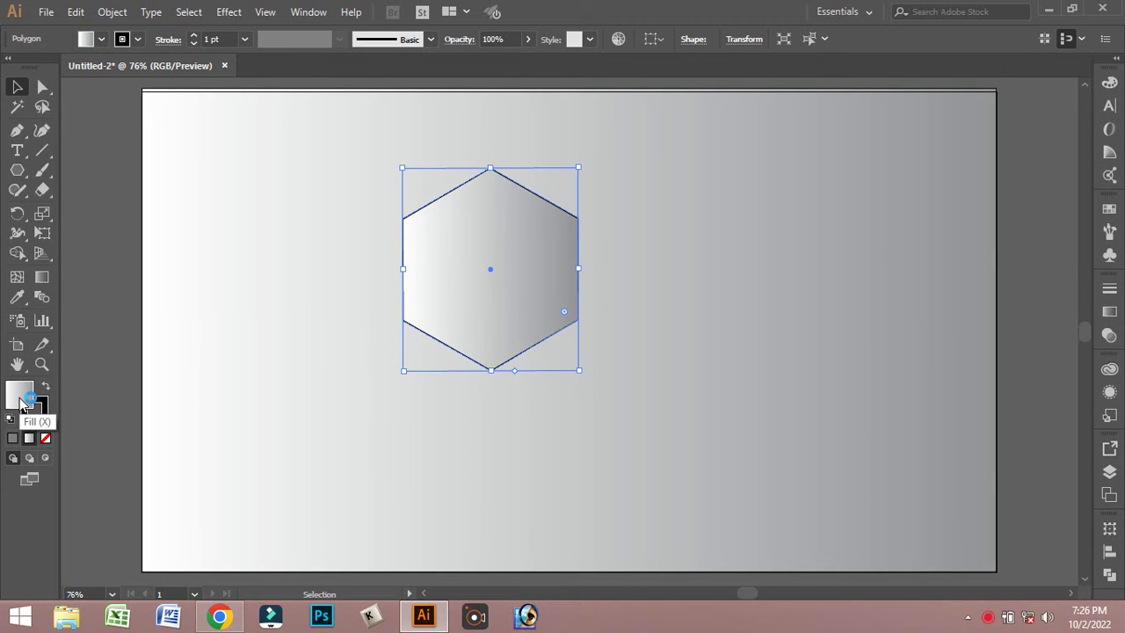
Step: Open the fill Color Picker and cancel it without changing the hexagon's fill
double_click(22, 406)
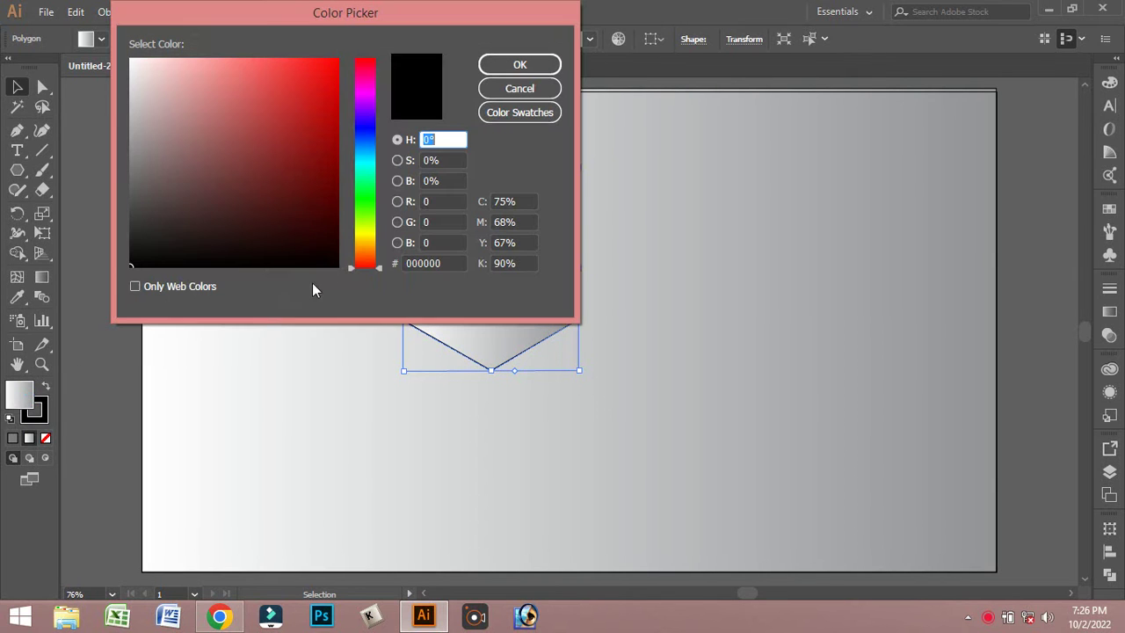
left_click(370, 235)
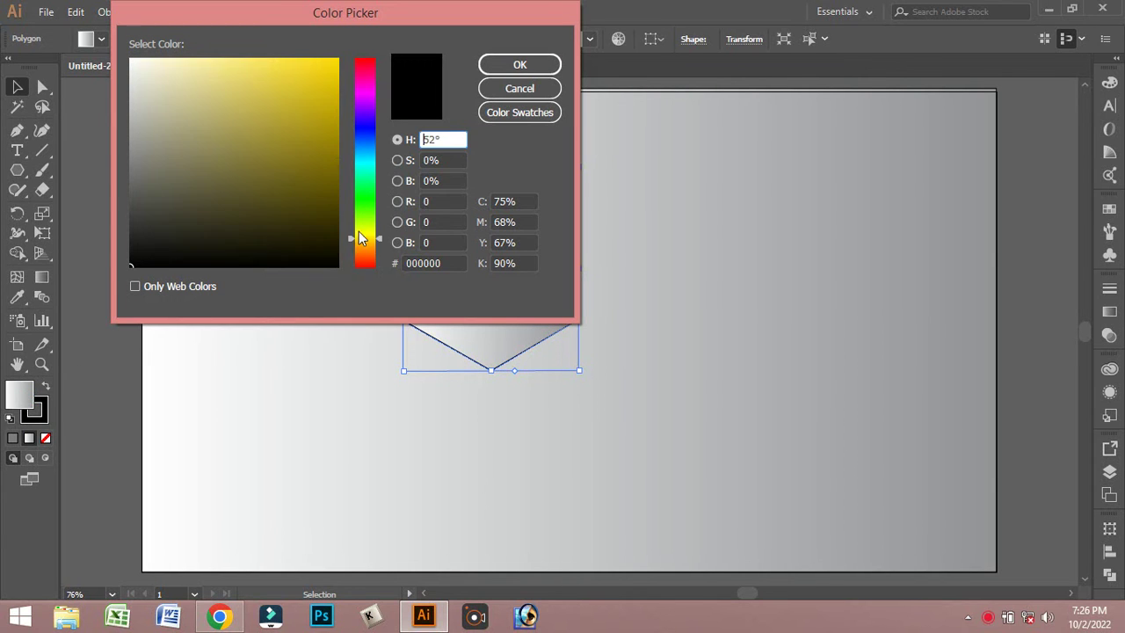
left_click_drag(442, 18, 897, 21)
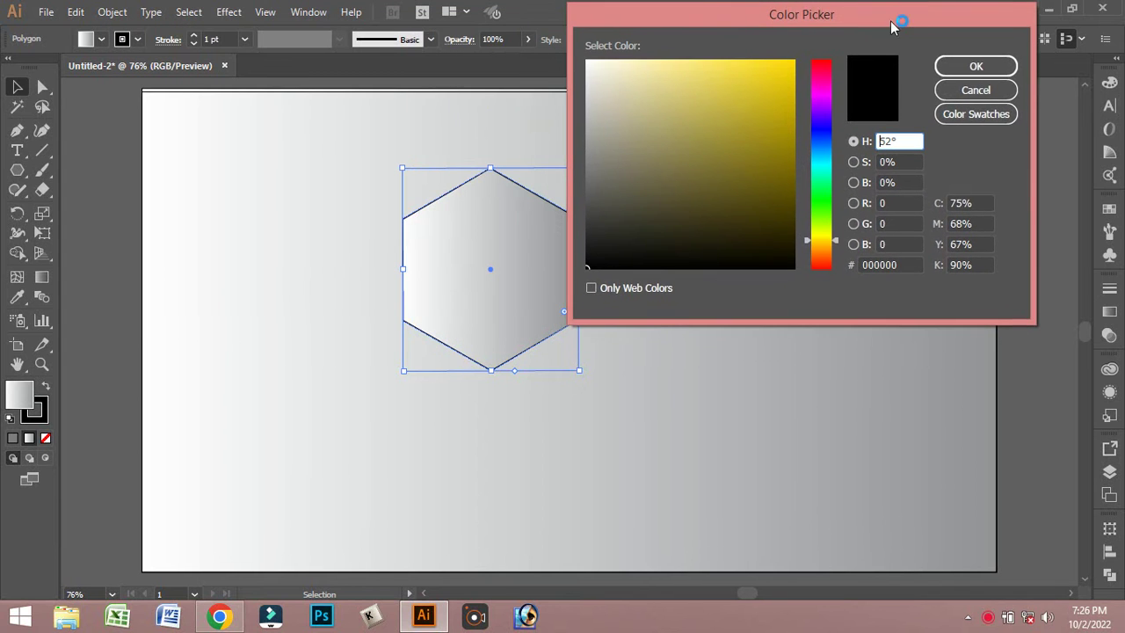
left_click(975, 90)
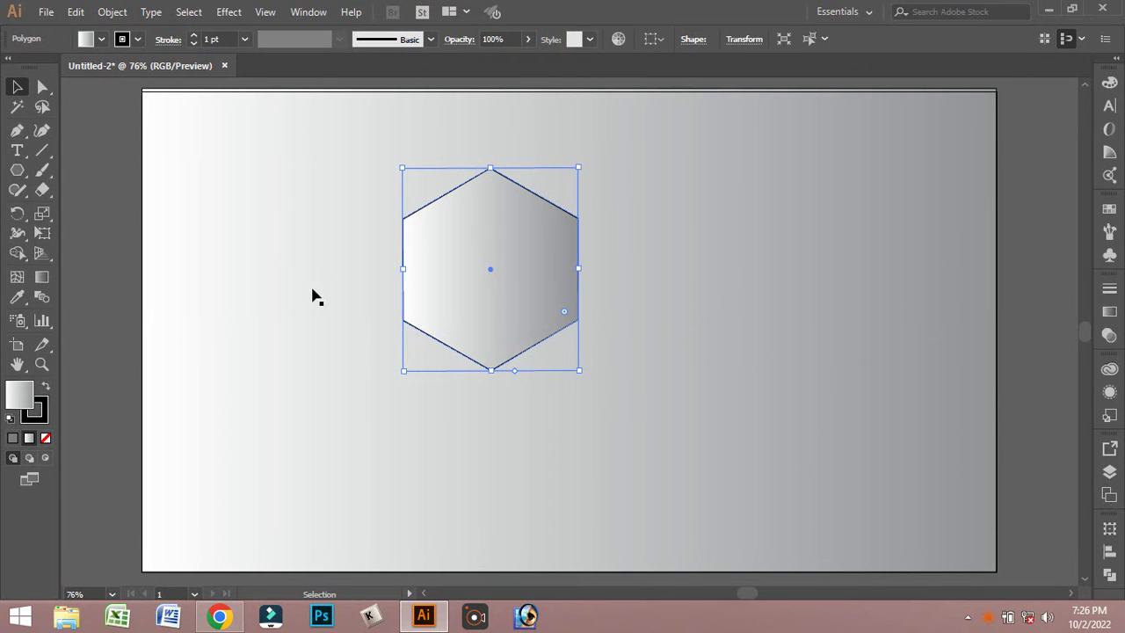
Step: Set the hexagon gradient's start stop to the red swatch
left_click(41, 277)
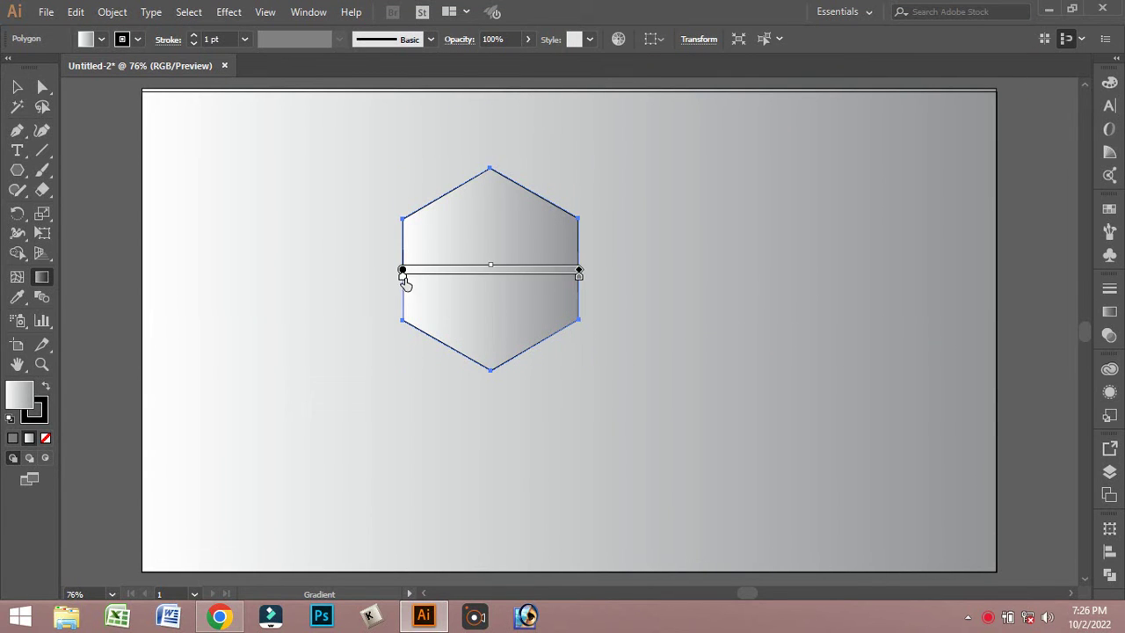
double_click(402, 276)
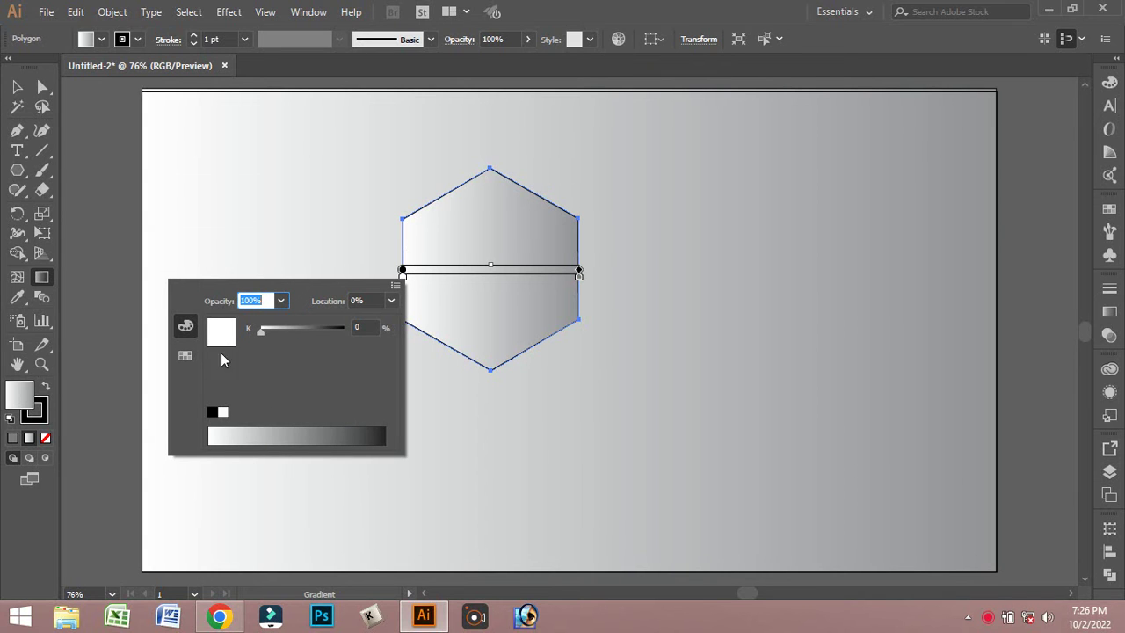
left_click(184, 355)
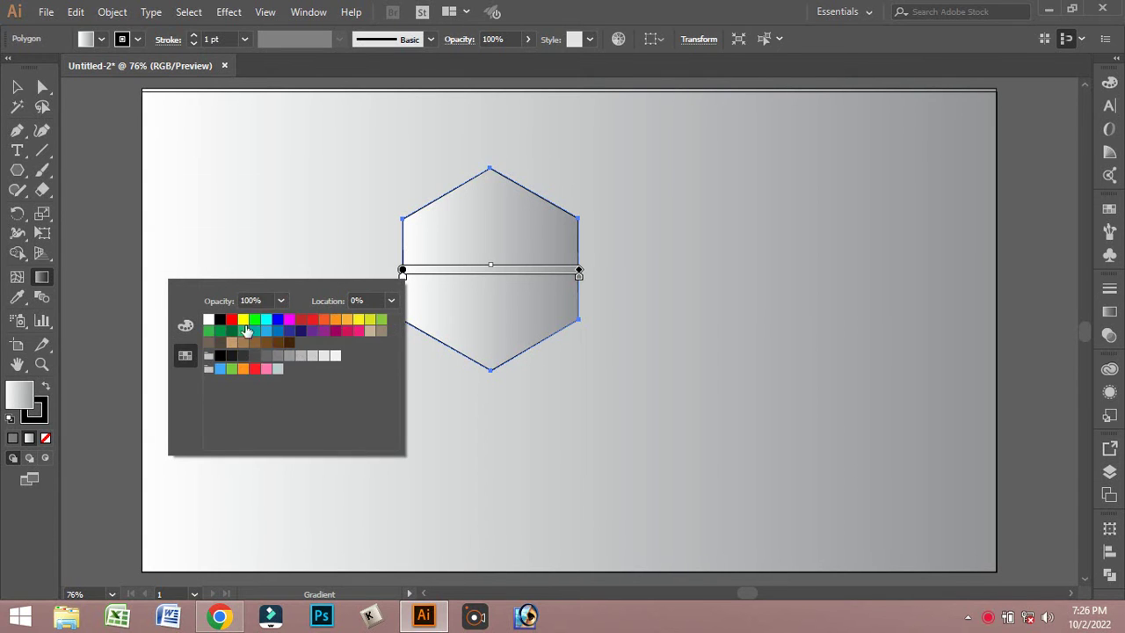
left_click(231, 319)
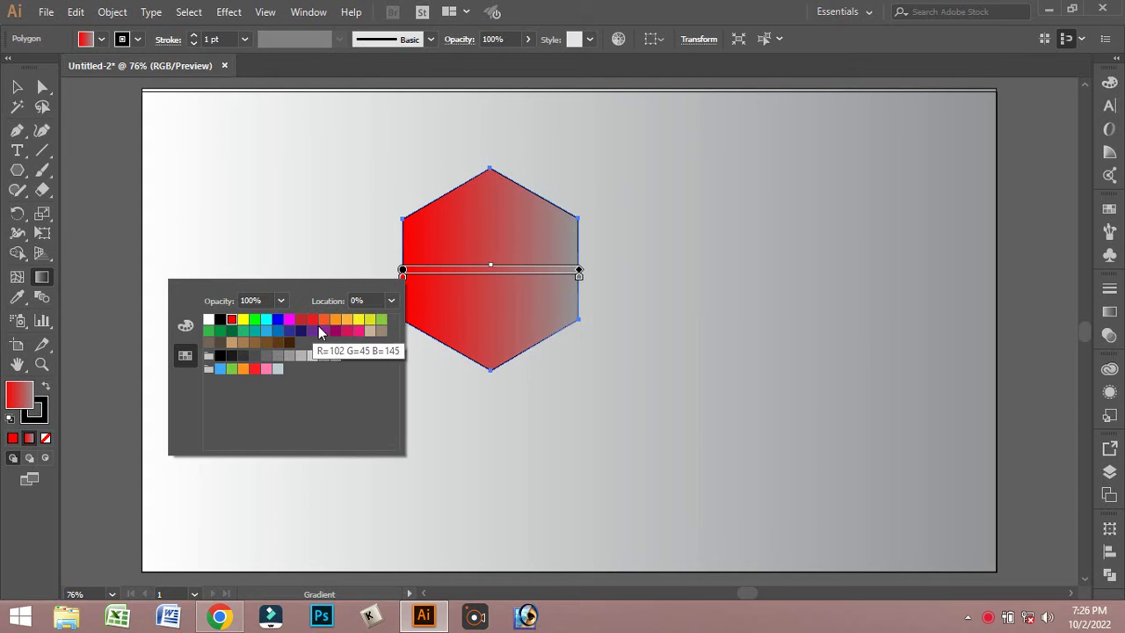
left_click(347, 319)
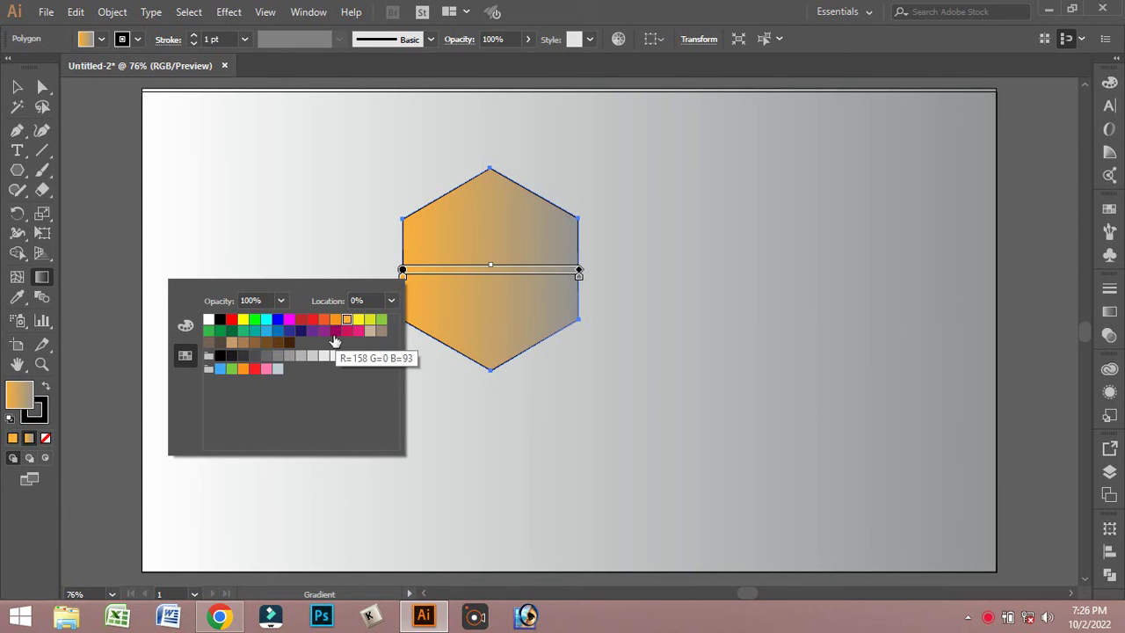
left_click(312, 319)
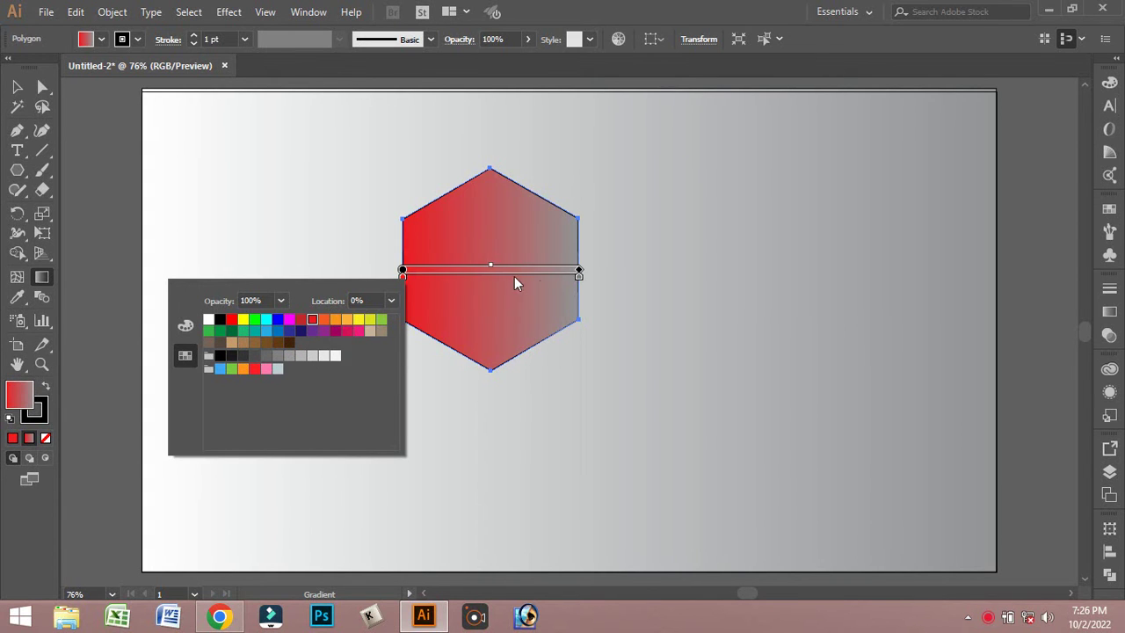
left_click(580, 285)
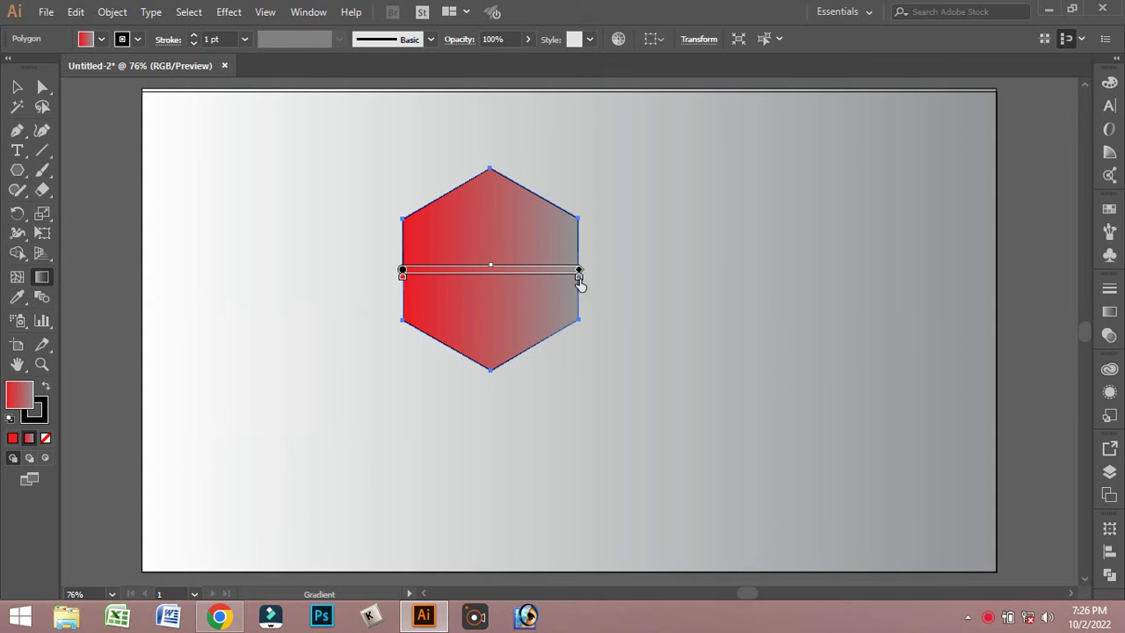
Step: Set the hexagon gradient's end stop to yellow
double_click(579, 278)
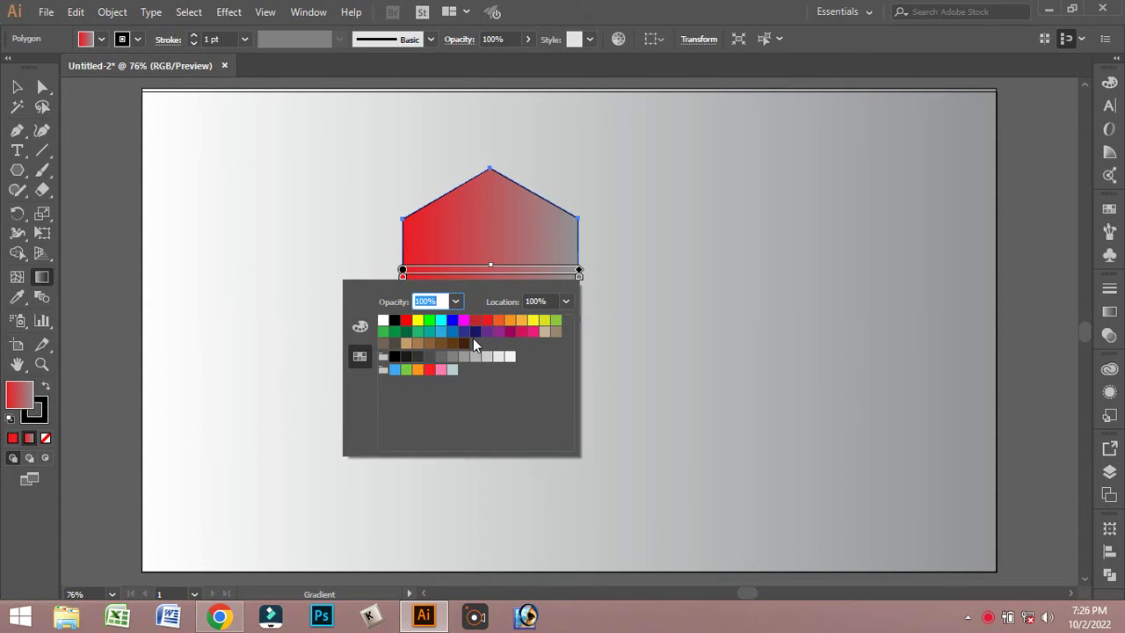
left_click(532, 320)
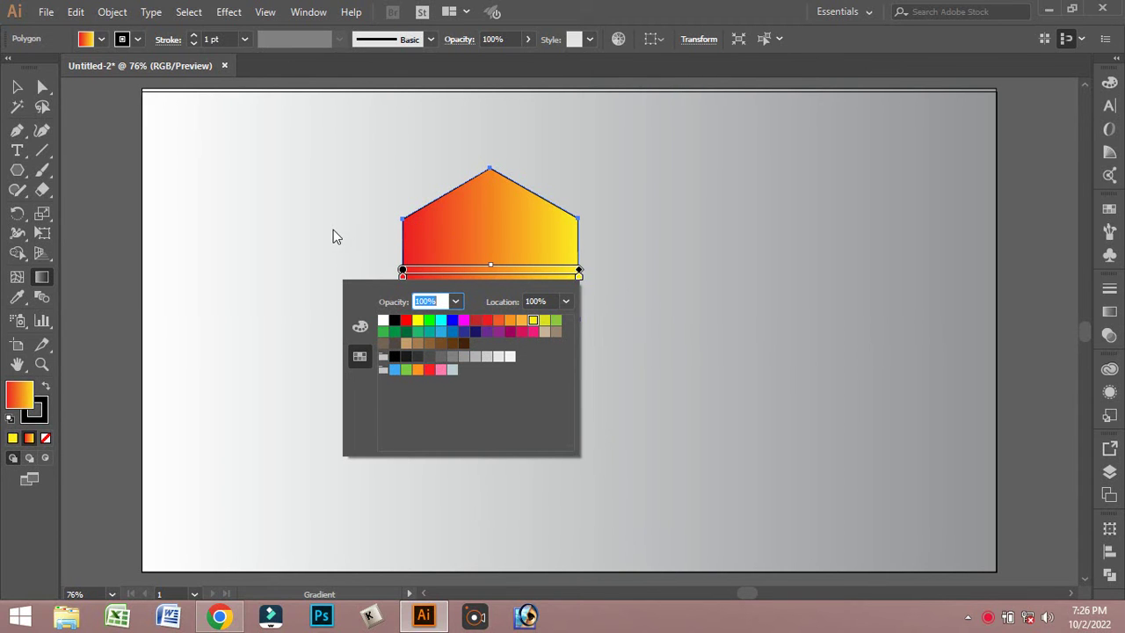
left_click(334, 235)
left_click(17, 87)
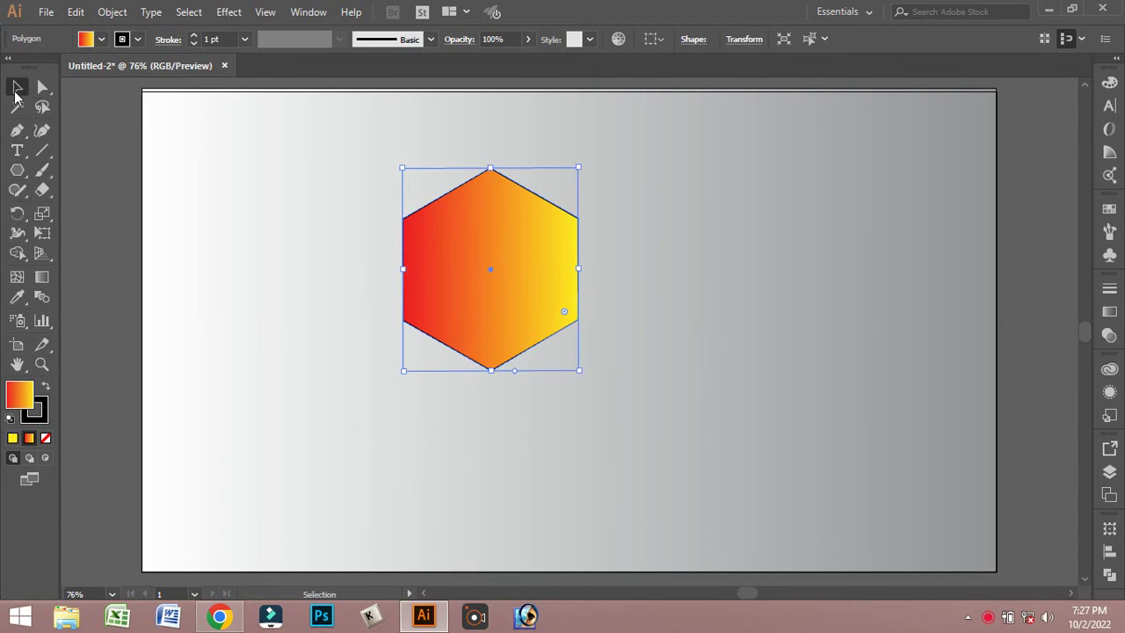
Step: Show the Layers panel, expand Layer 1 and select the hexagon's entry
left_click(606, 332)
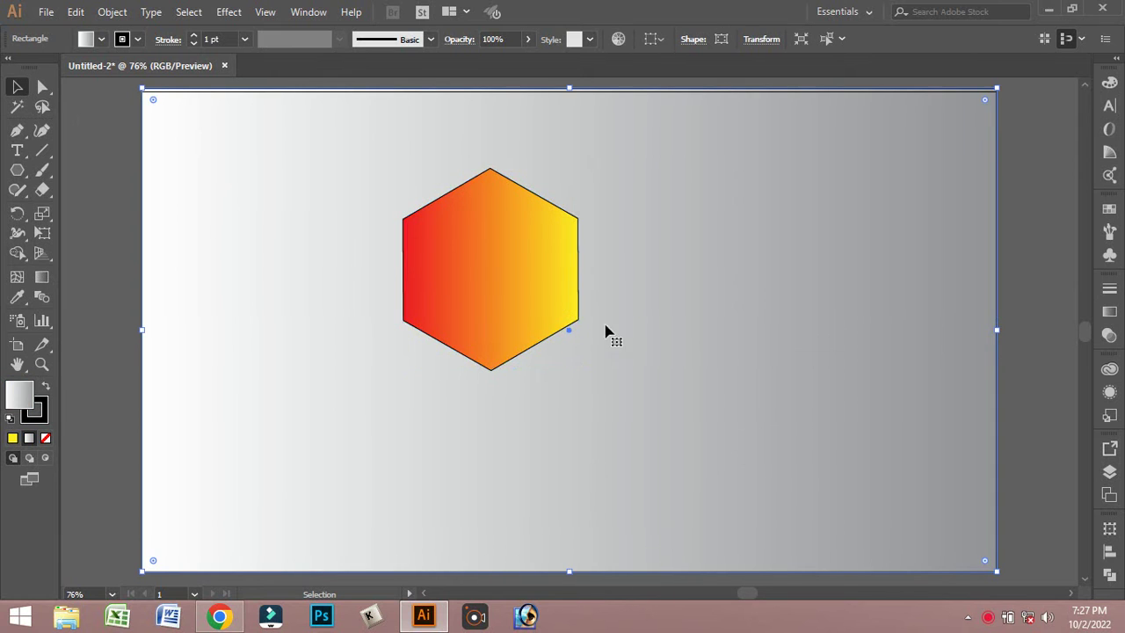
left_click(1109, 471)
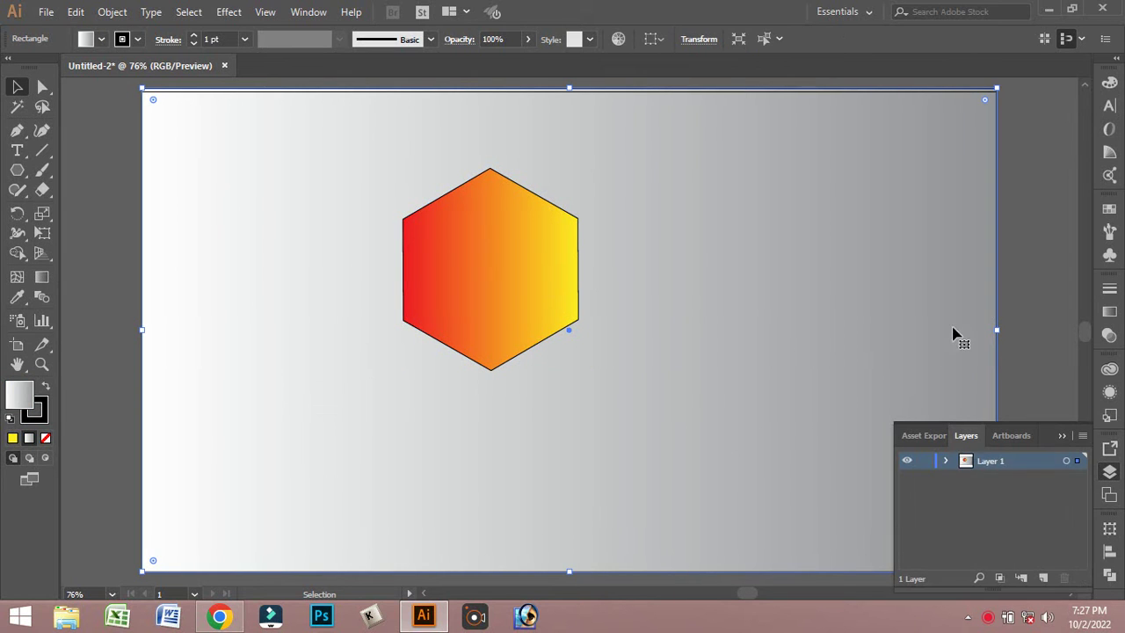
left_click(947, 462)
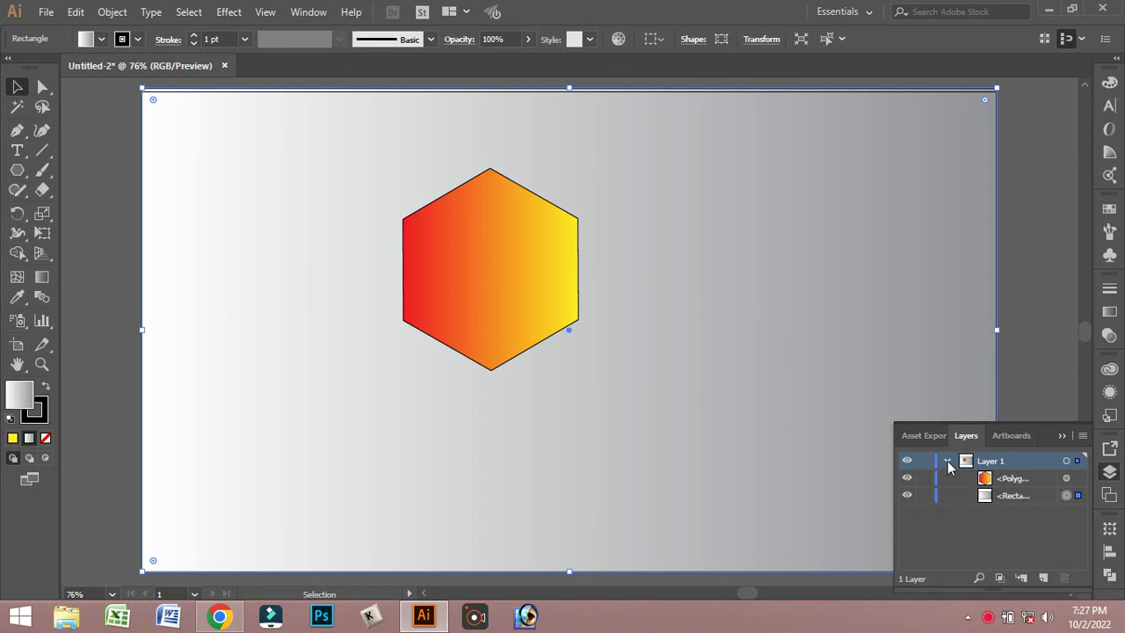
left_click(1010, 479)
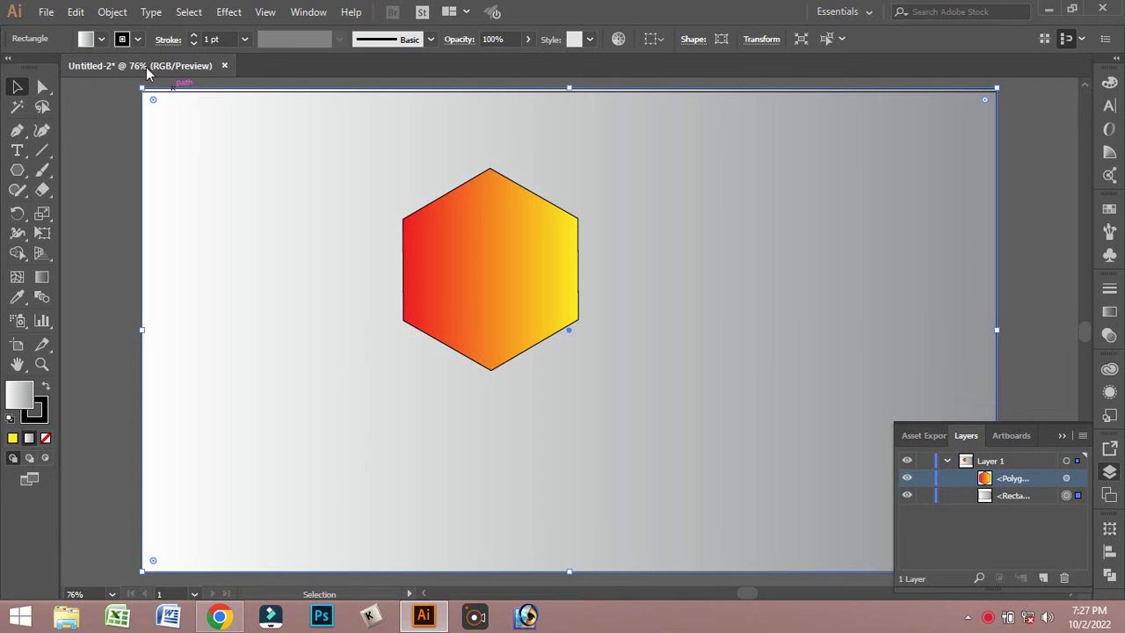
Step: Copy and Paste in Back twice, then undo the stray rectangle copies
left_click(77, 12)
left_click(106, 91)
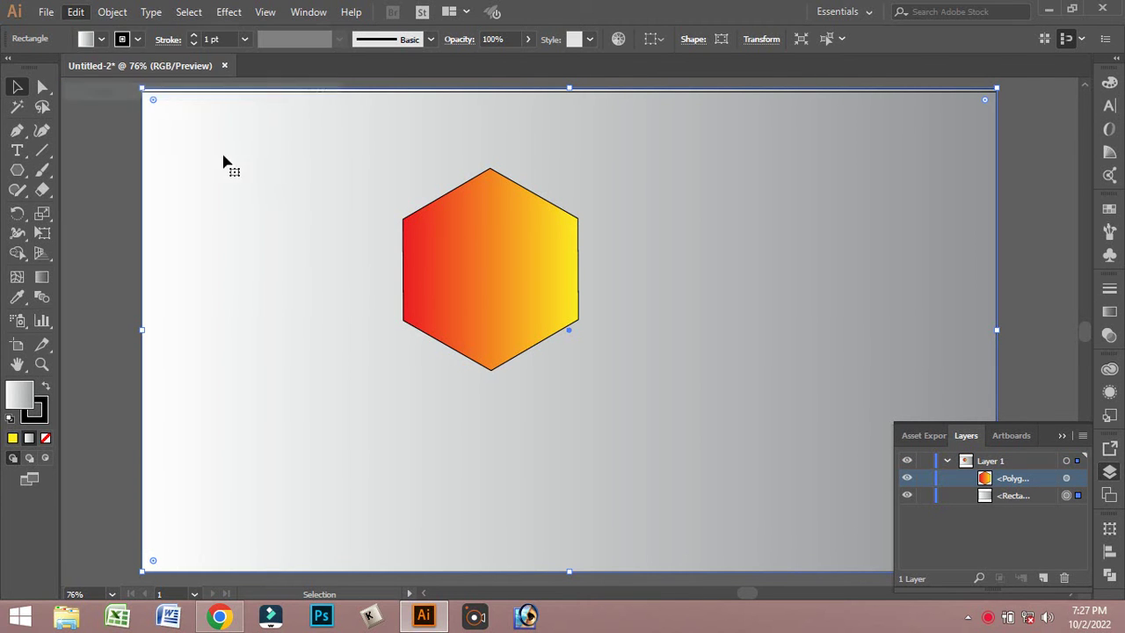
left_click(75, 12)
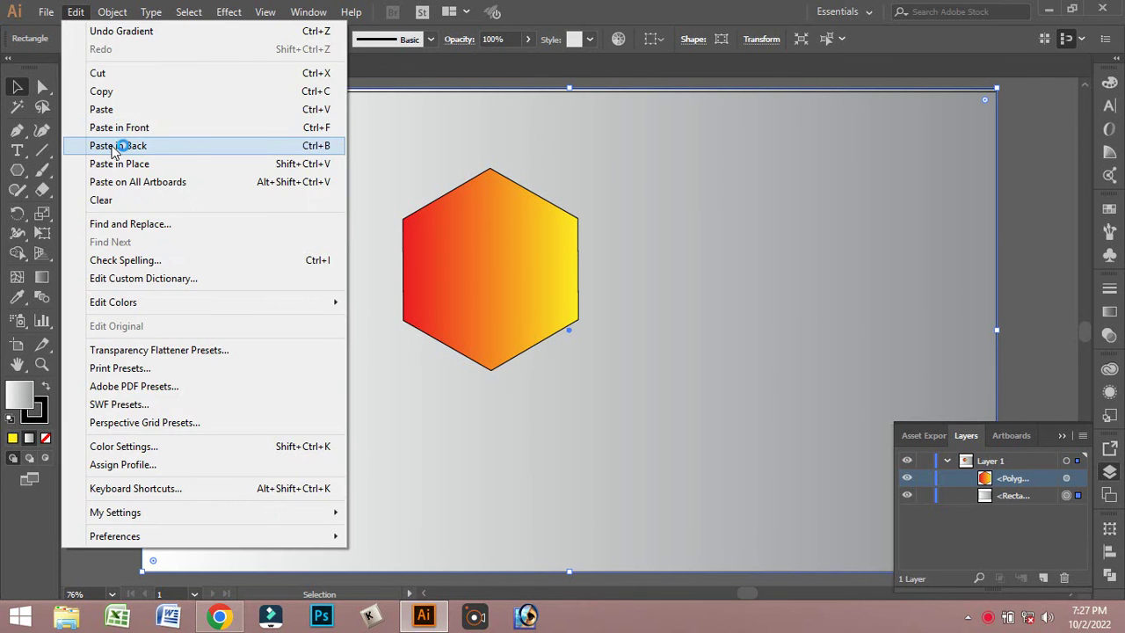
left_click(118, 146)
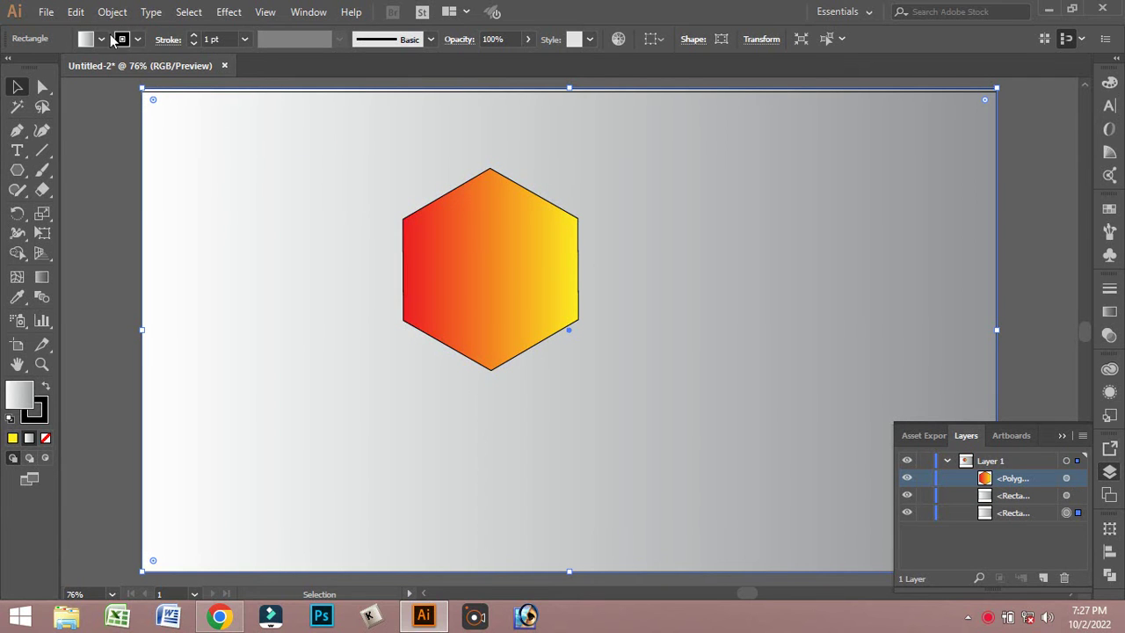
left_click(76, 12)
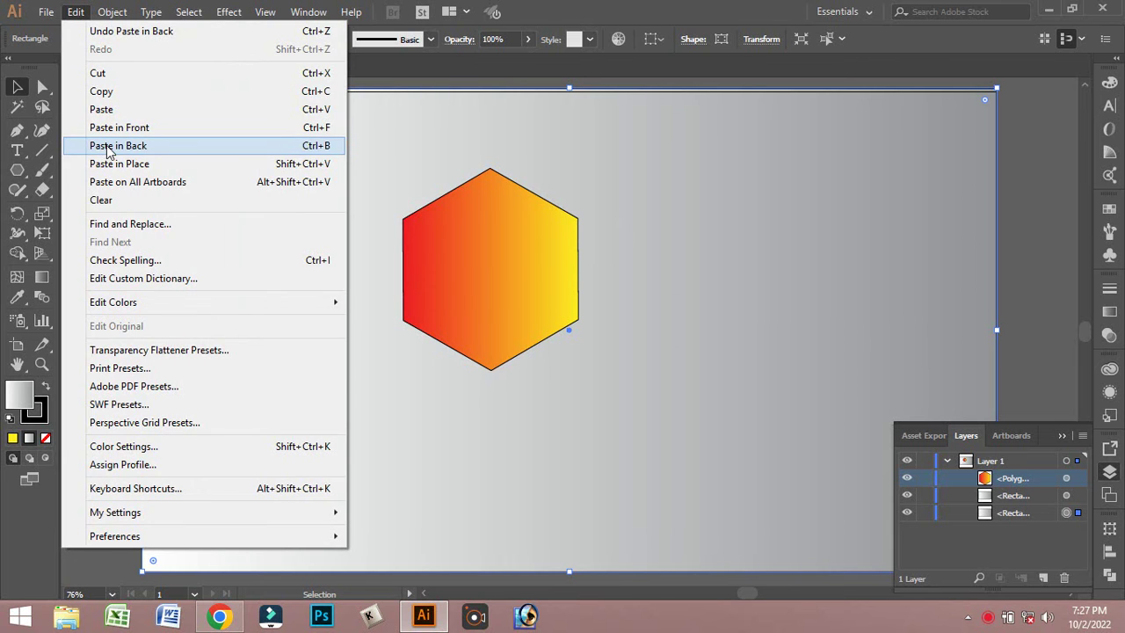
left_click(107, 145)
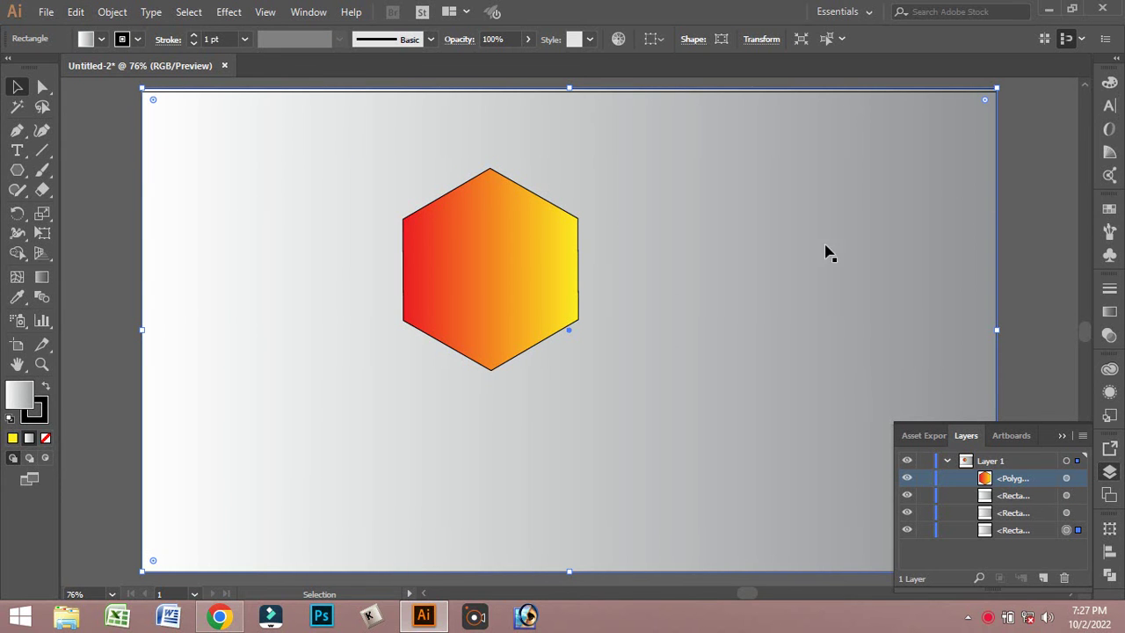
key("ctrl+z")
key("ctrl+z")
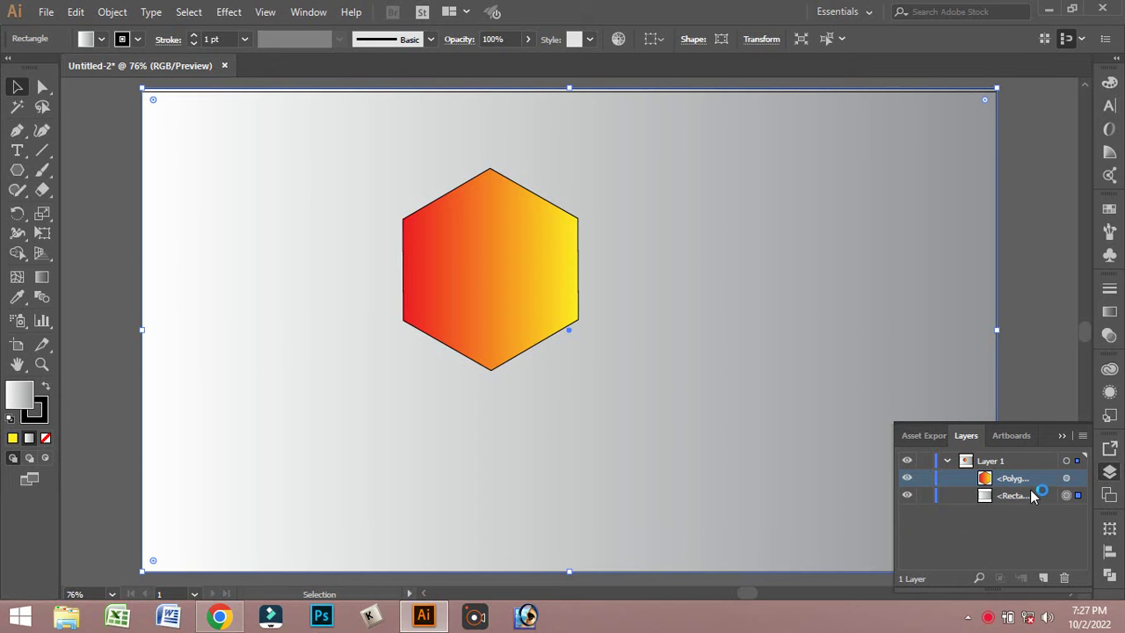
Step: Copy the hexagon, paste it in back, test-move it, then undo
left_click(1066, 480)
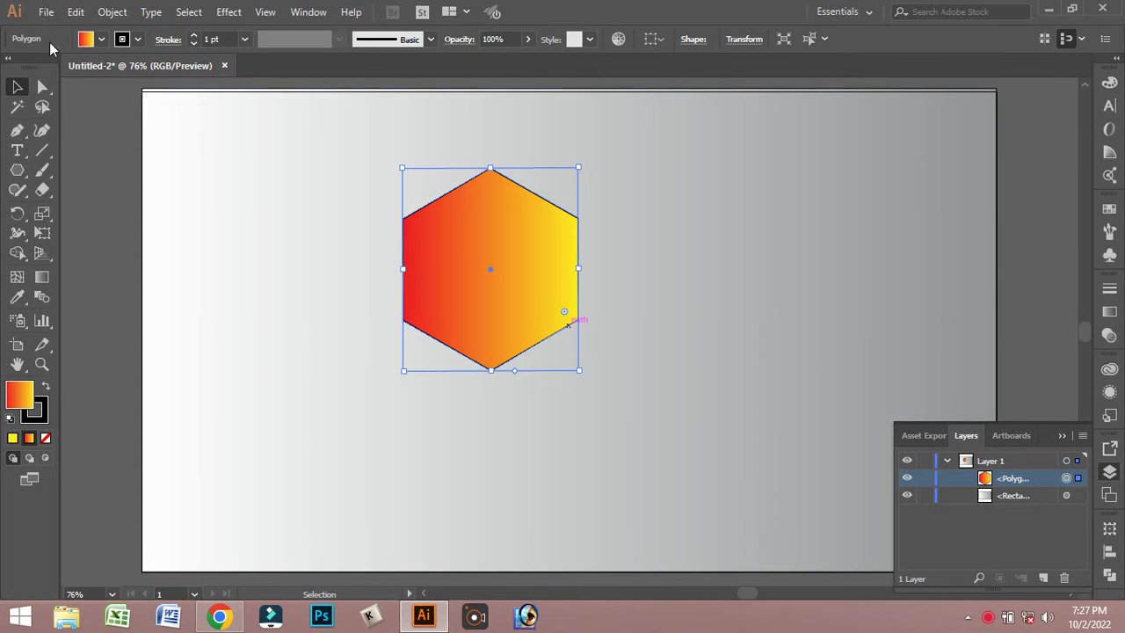
left_click(76, 11)
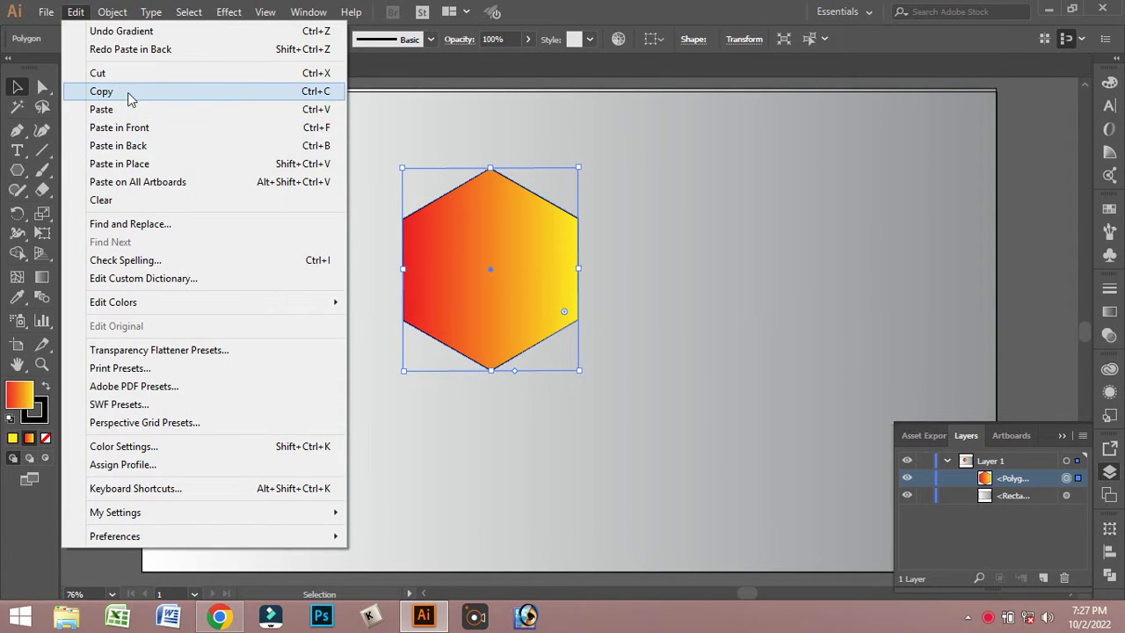
left_click(98, 91)
left_click(77, 13)
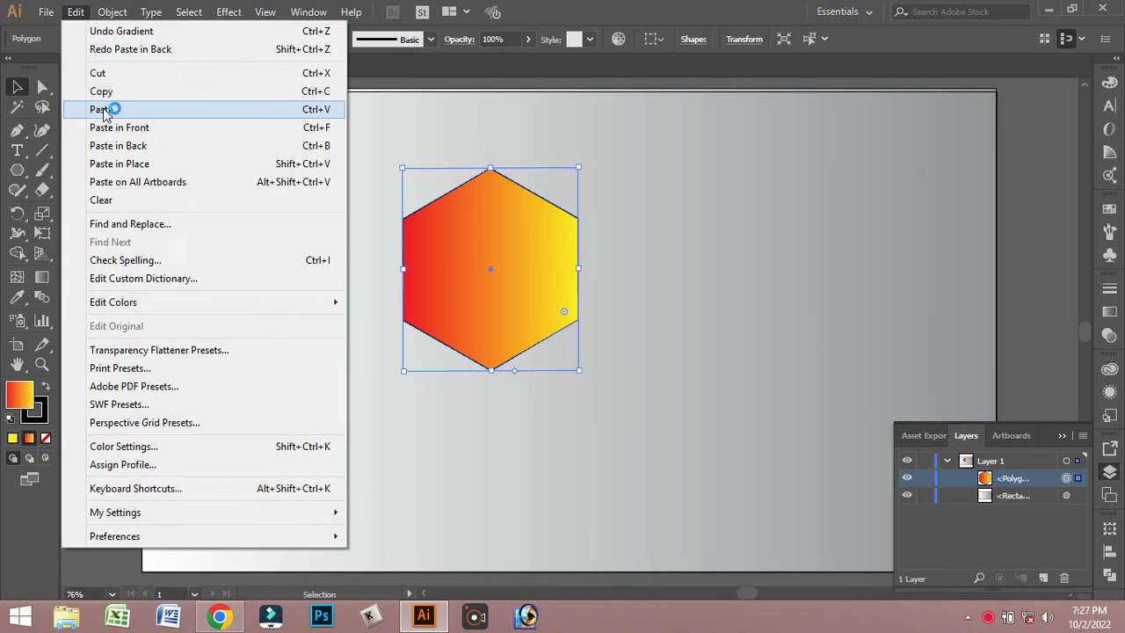
left_click(101, 143)
left_click_drag(440, 243, 576, 328)
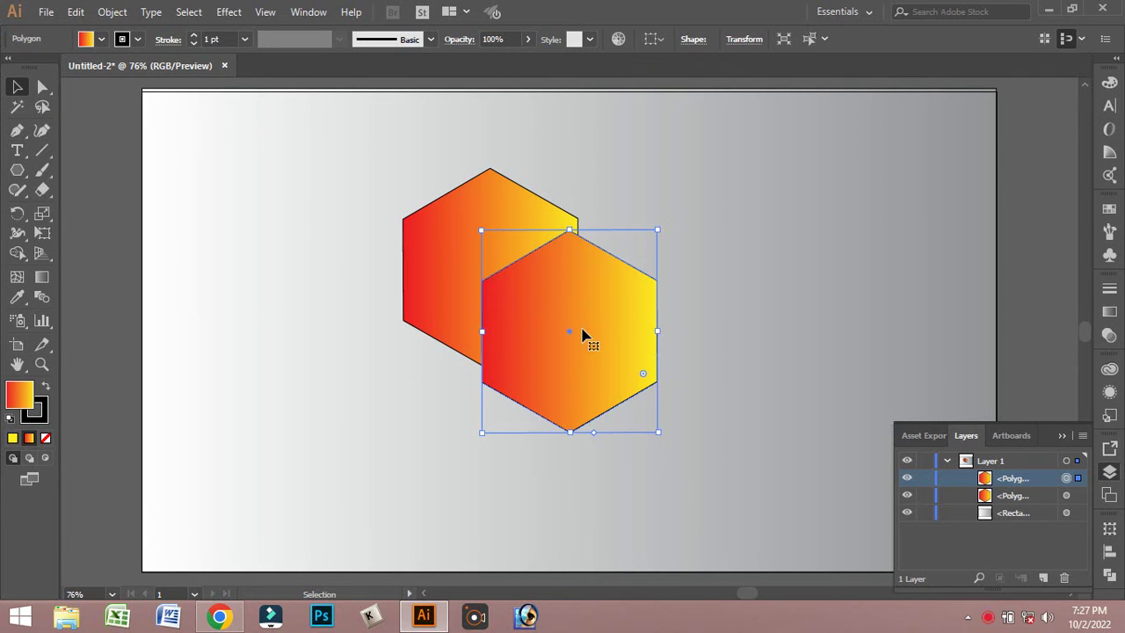
key("ctrl+z")
key("ctrl+z")
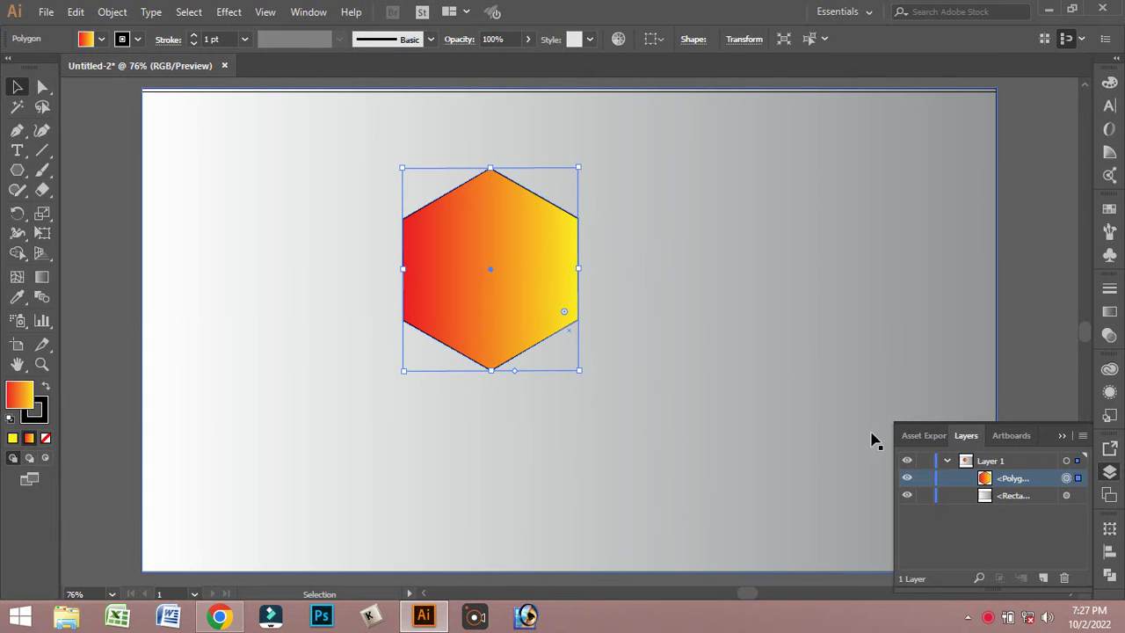
Step: Paste two copies of the hexagon behind the original
left_click(77, 14)
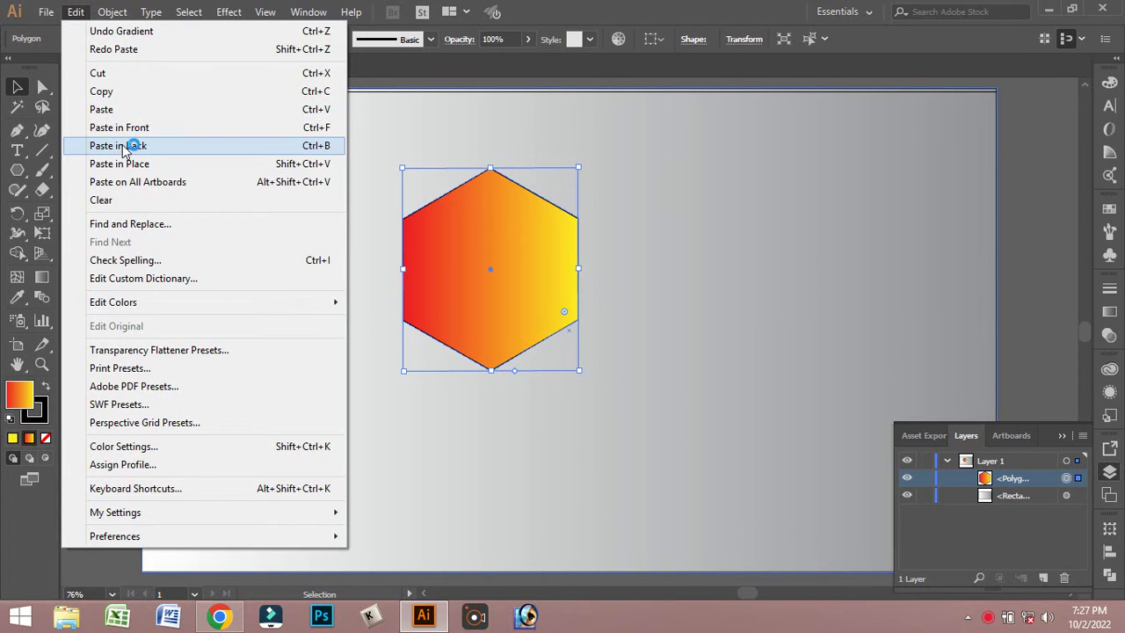
left_click(123, 146)
left_click(76, 12)
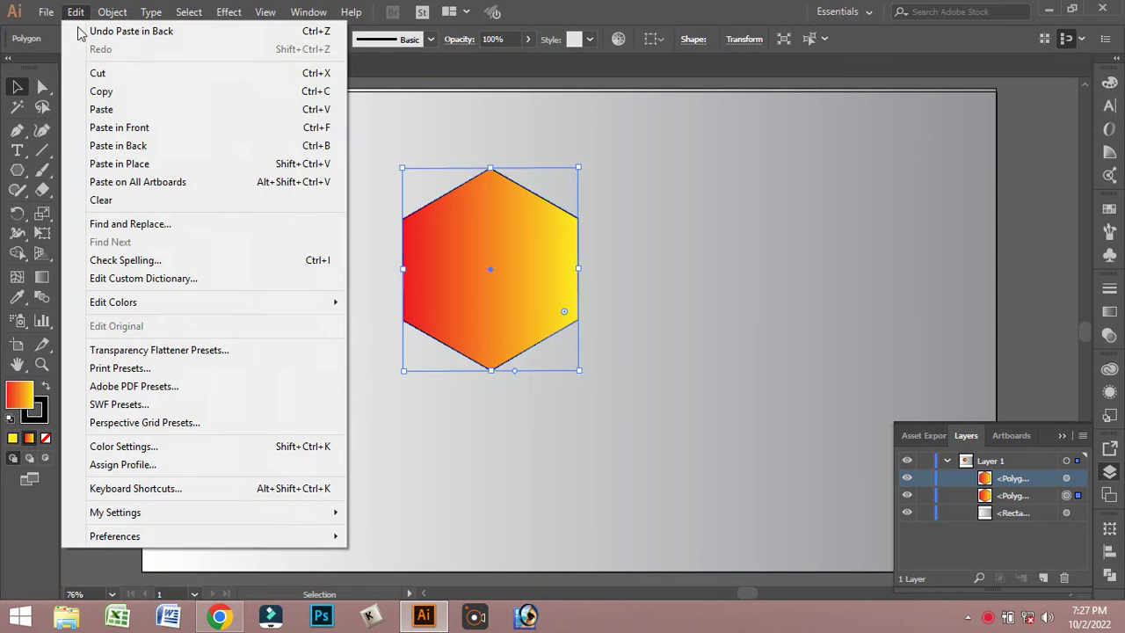
left_click(120, 148)
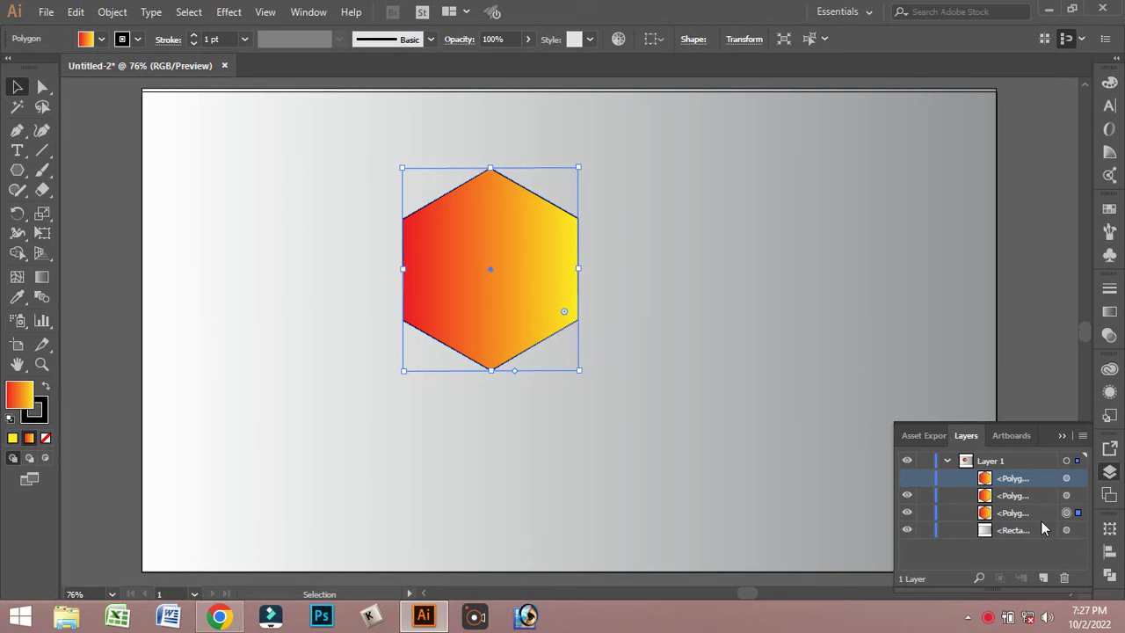
Step: Fill the second hexagon copy in the layers with black
left_click(1021, 497)
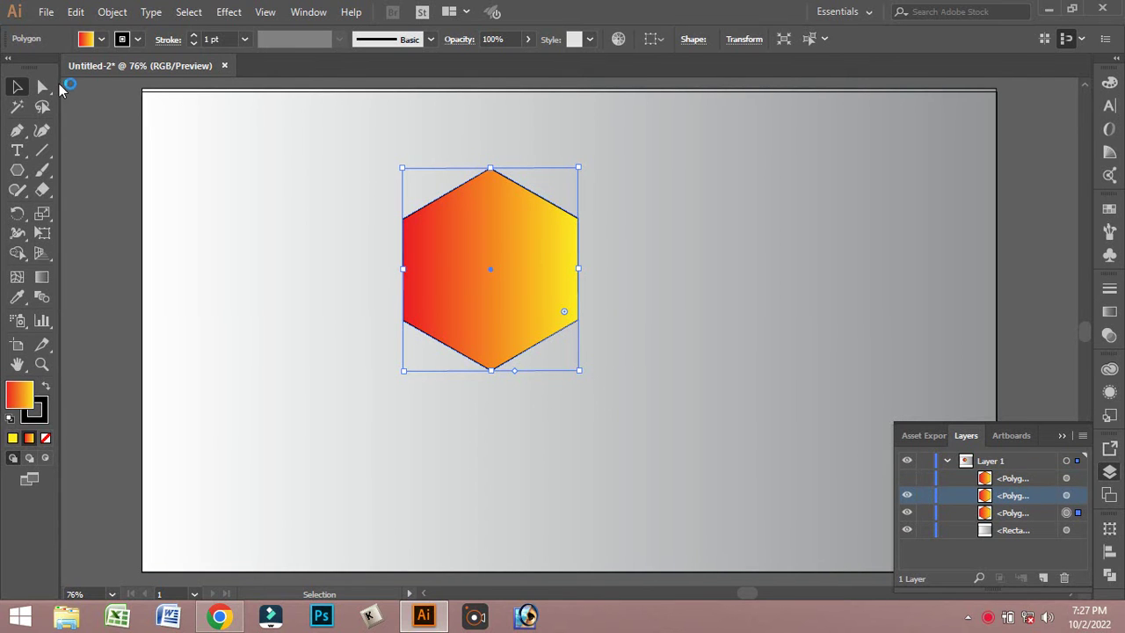
left_click(86, 39)
left_click(46, 67)
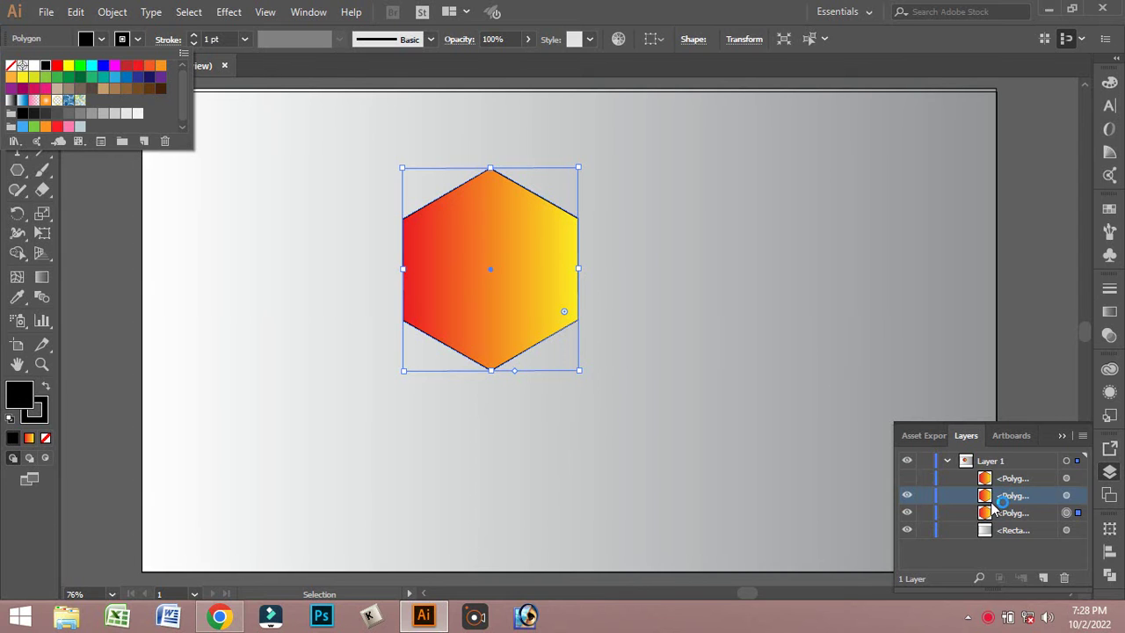
Step: Fill the other hexagon copy with black as well
left_click(1069, 498)
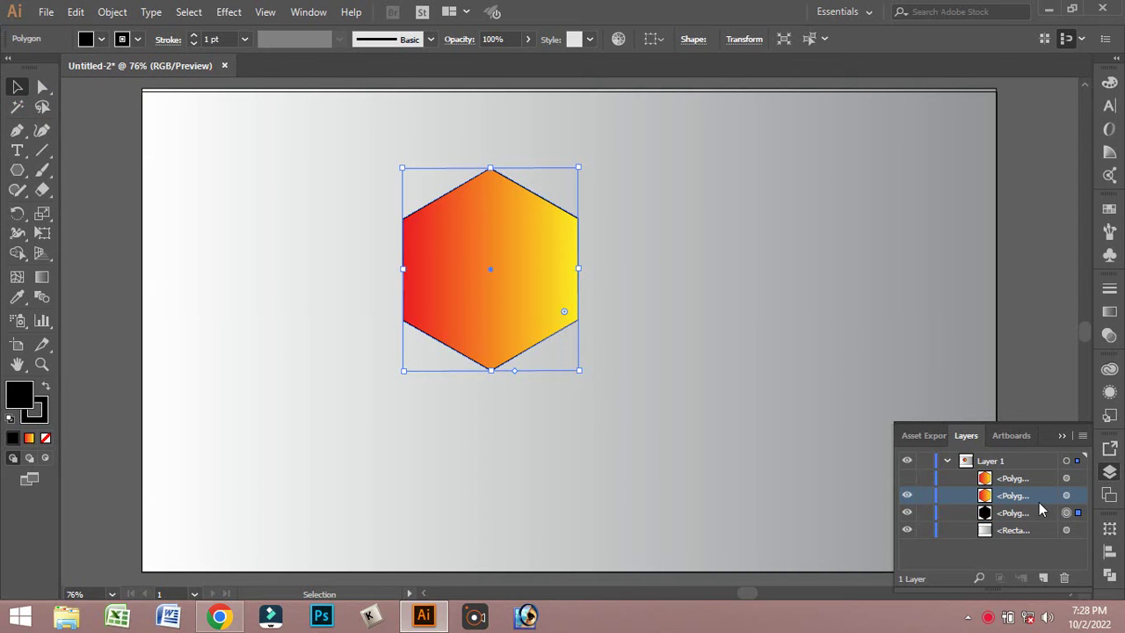
left_click(1068, 497)
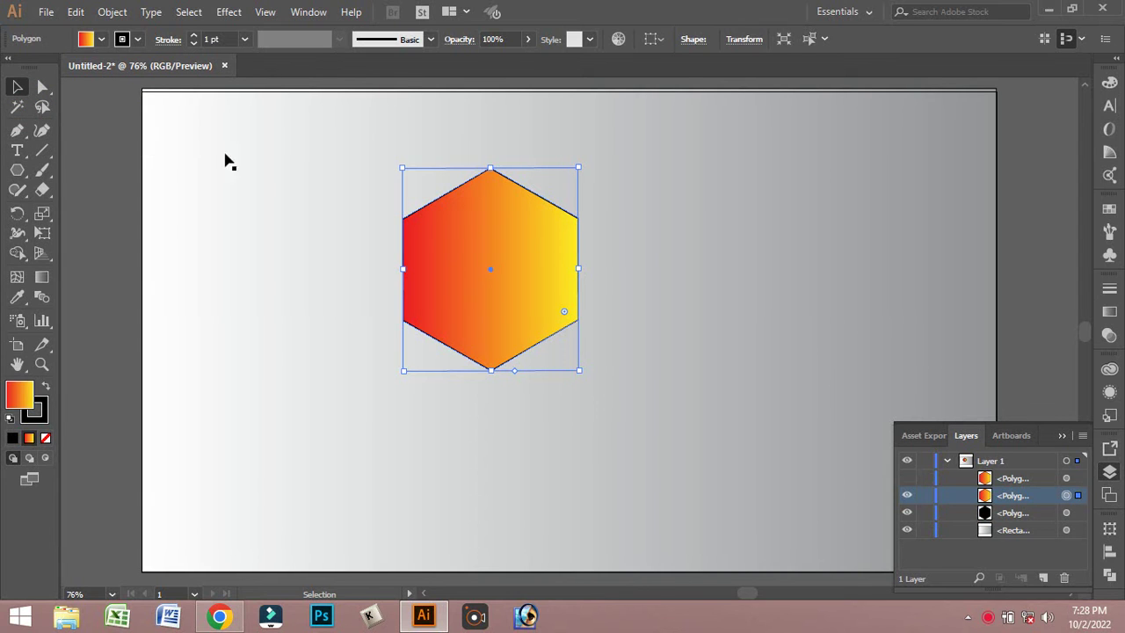
left_click(88, 42)
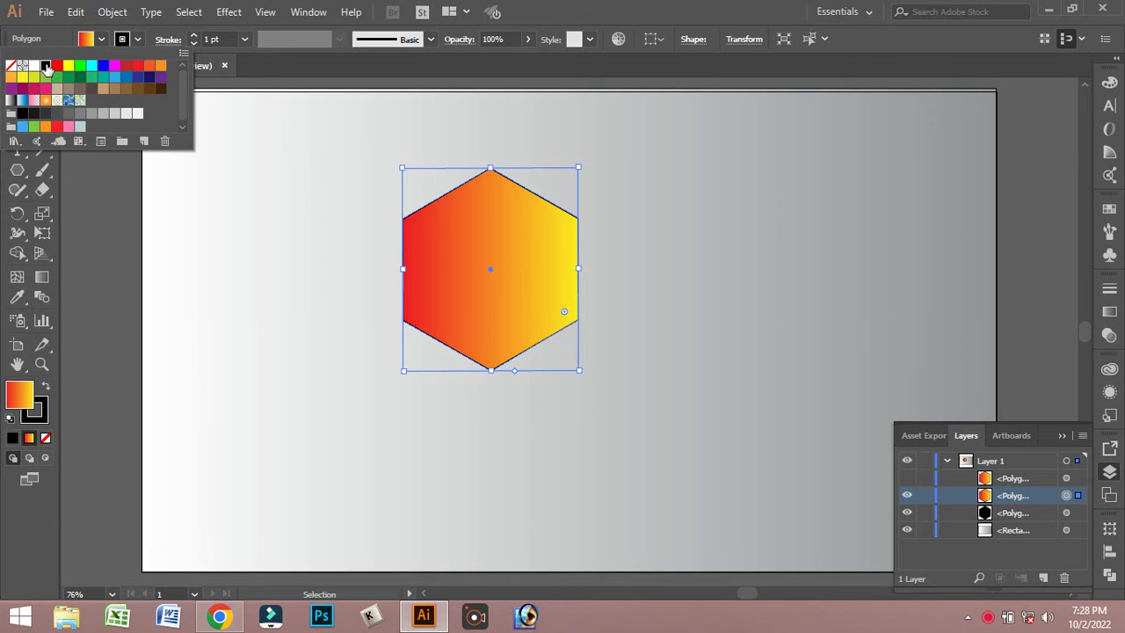
left_click(46, 66)
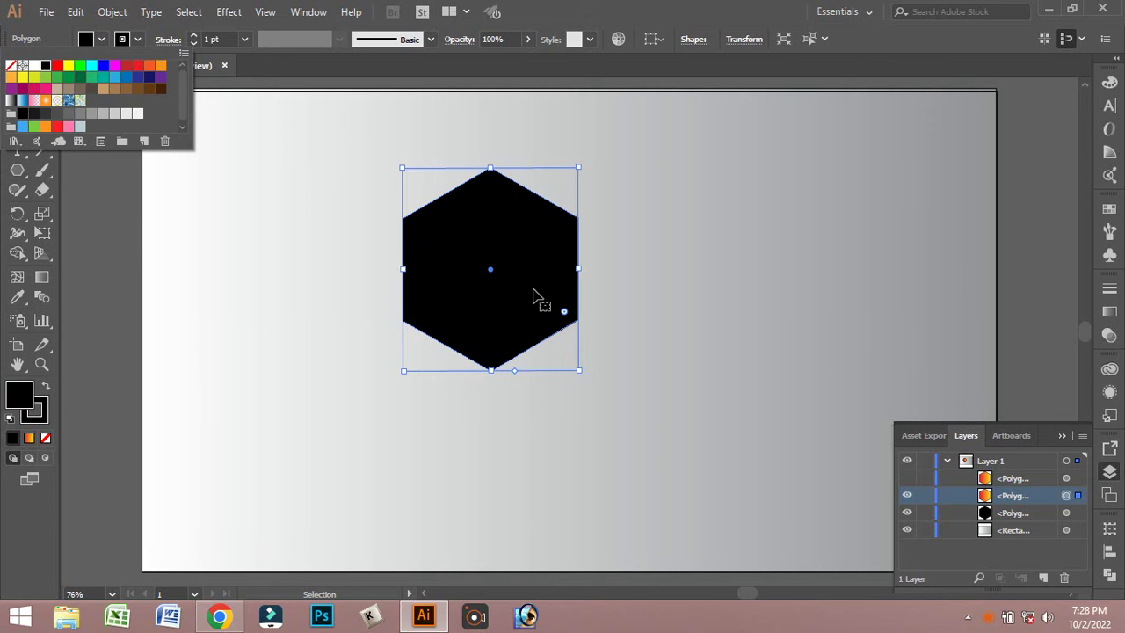
Step: Move one black hexagon down-right to overlap the original, then select both black hexagons
left_click(1003, 514)
mouse_move(524, 299)
left_mouse_down()
mouse_move(652, 389)
mouse_move(663, 378)
left_mouse_up()
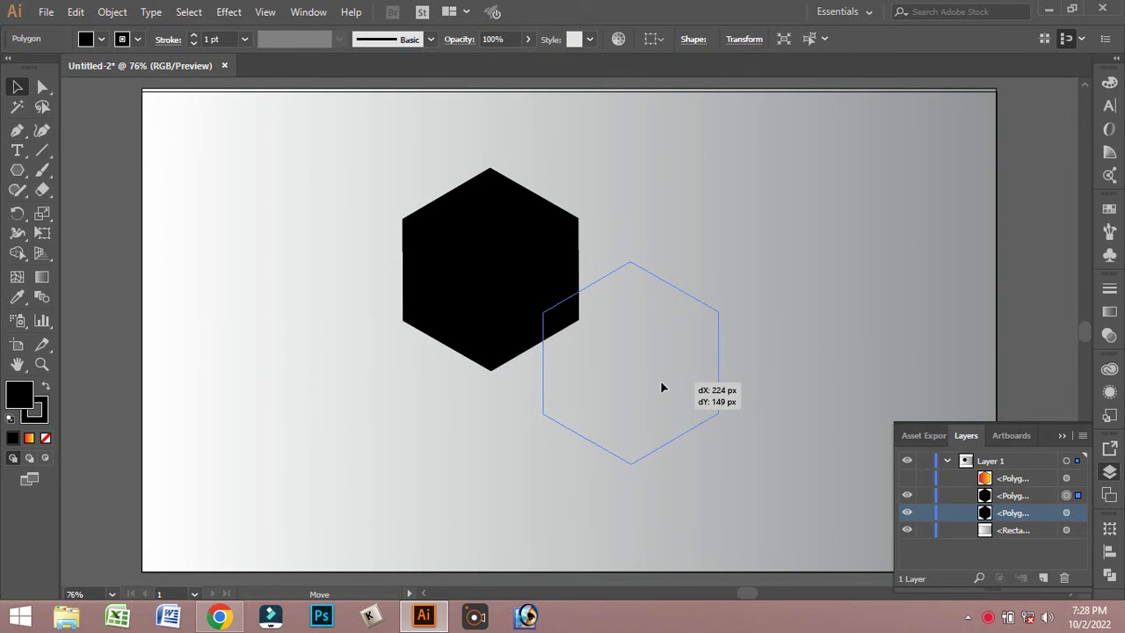
left_click_drag(664, 377, 667, 382)
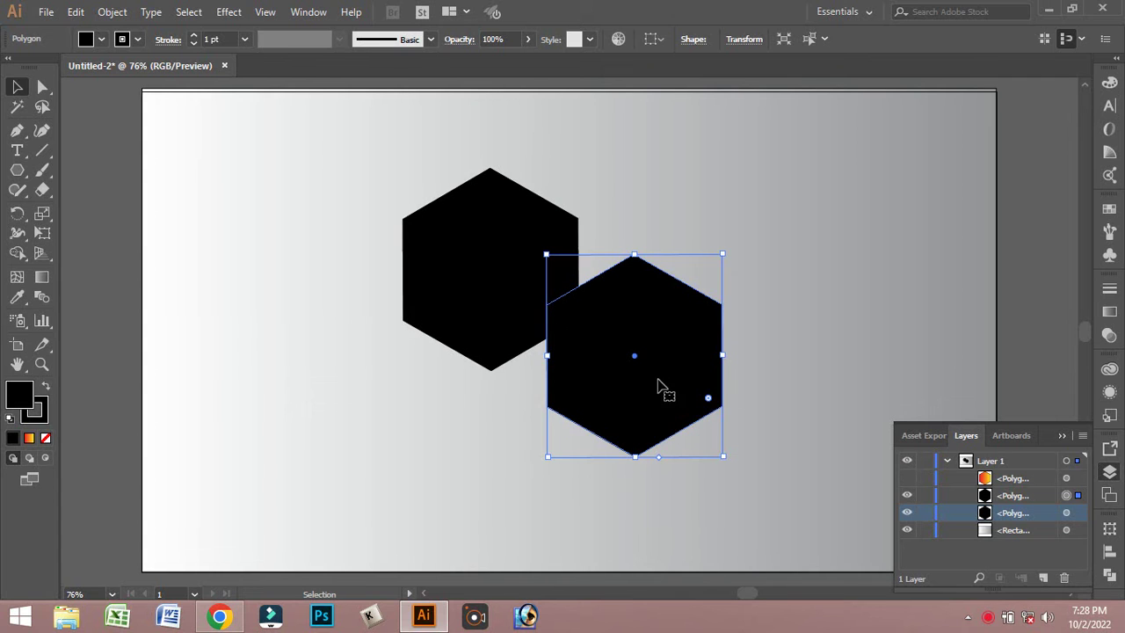
left_click(1066, 514, "shift")
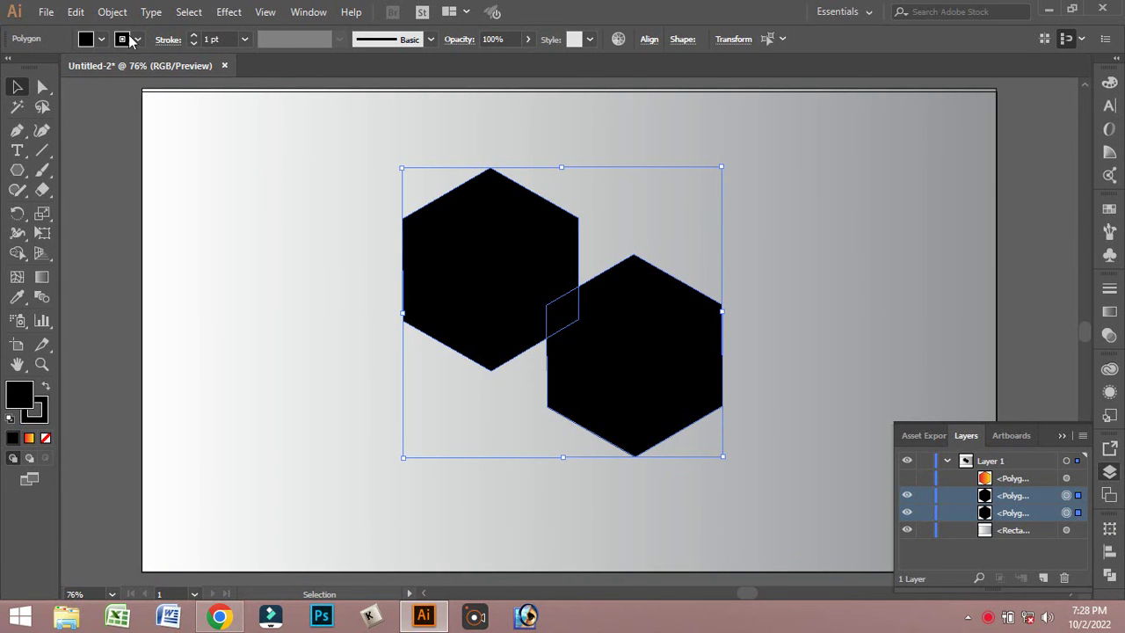
left_click(112, 12)
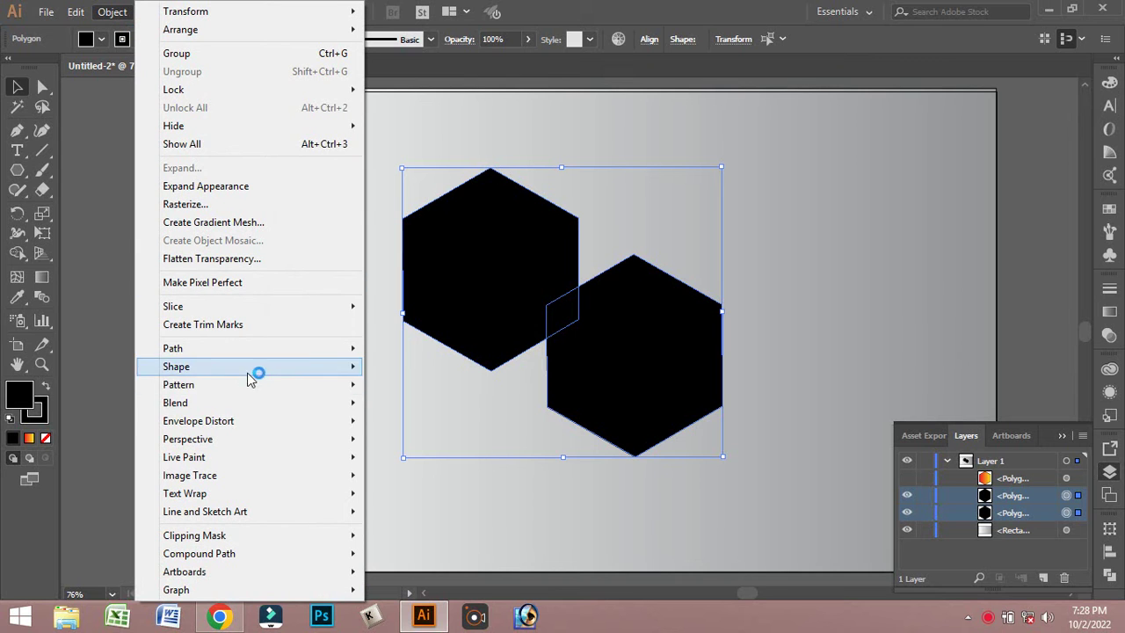
mouse_move(175, 402)
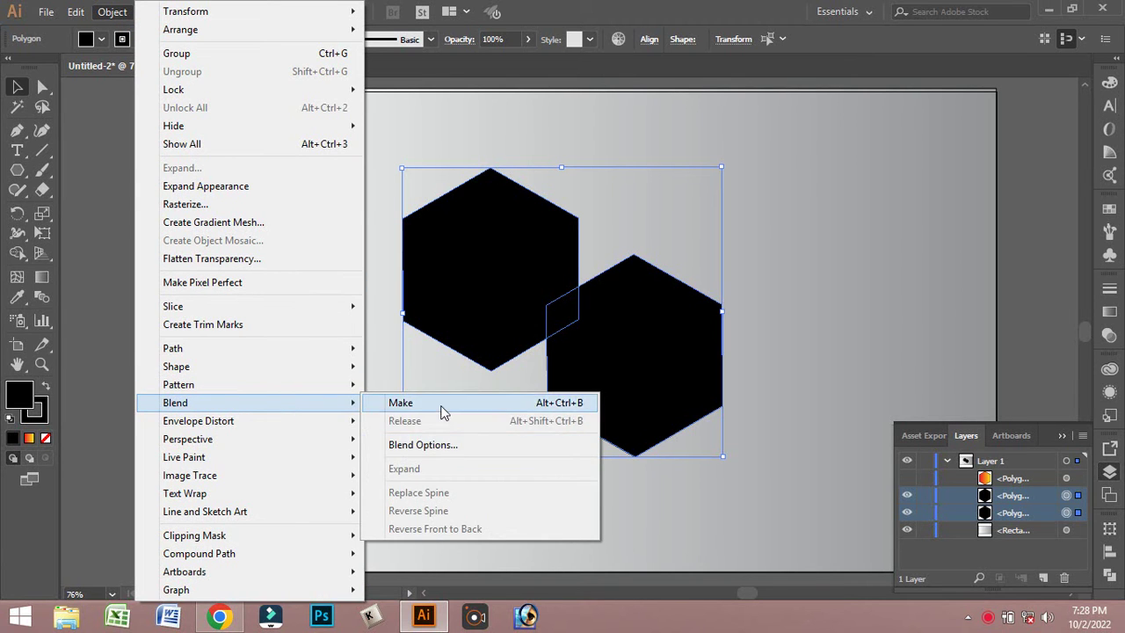
Step: Make a blend of the two black hexagons with Specified Distance spacing of 1 px
left_click(442, 410)
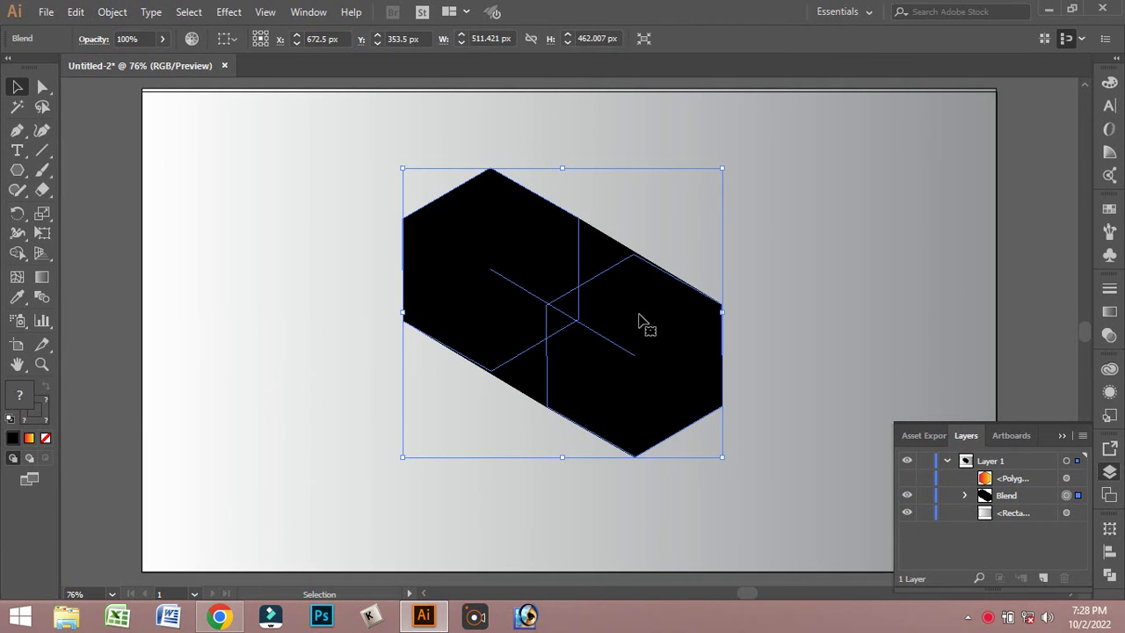
left_click(111, 14)
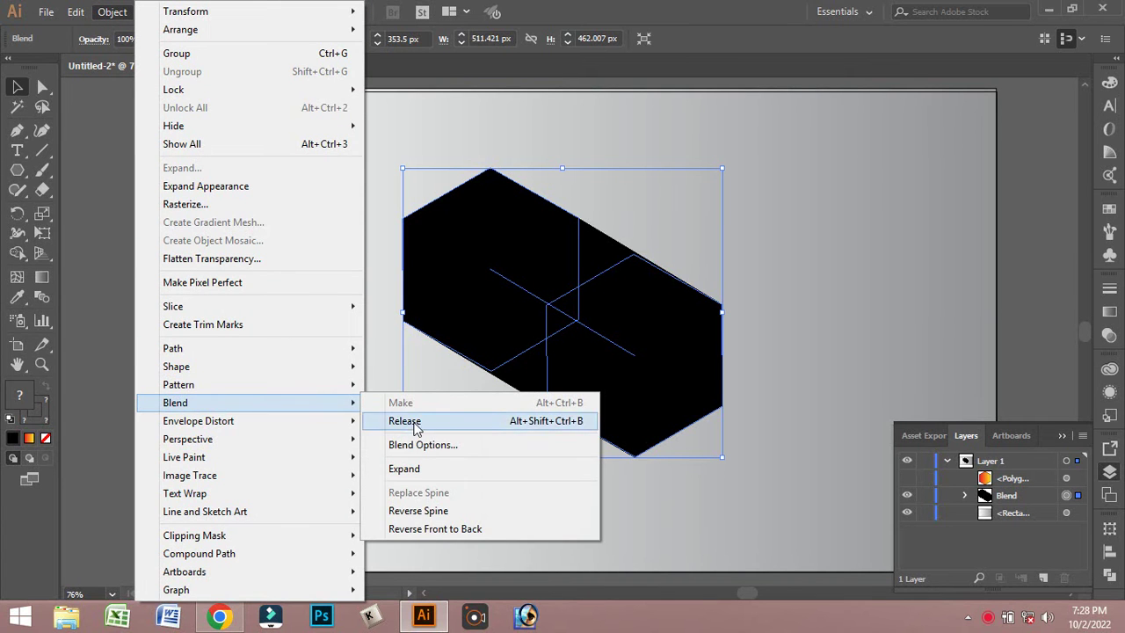
left_click(426, 444)
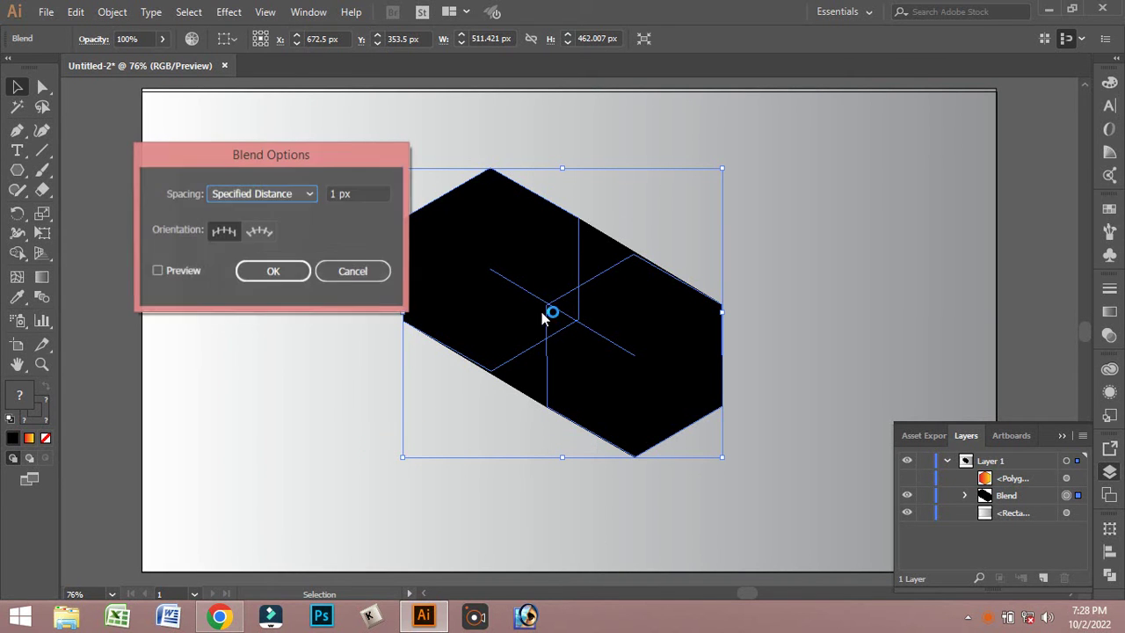
left_click(302, 207)
left_click(281, 248)
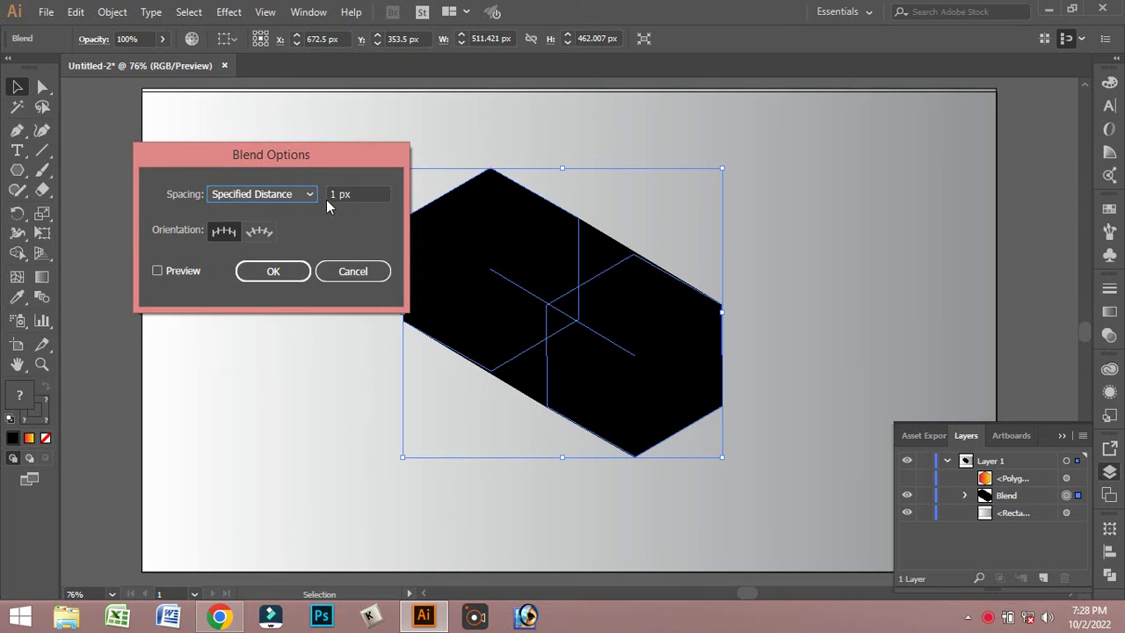
left_click(341, 197)
left_click(274, 271)
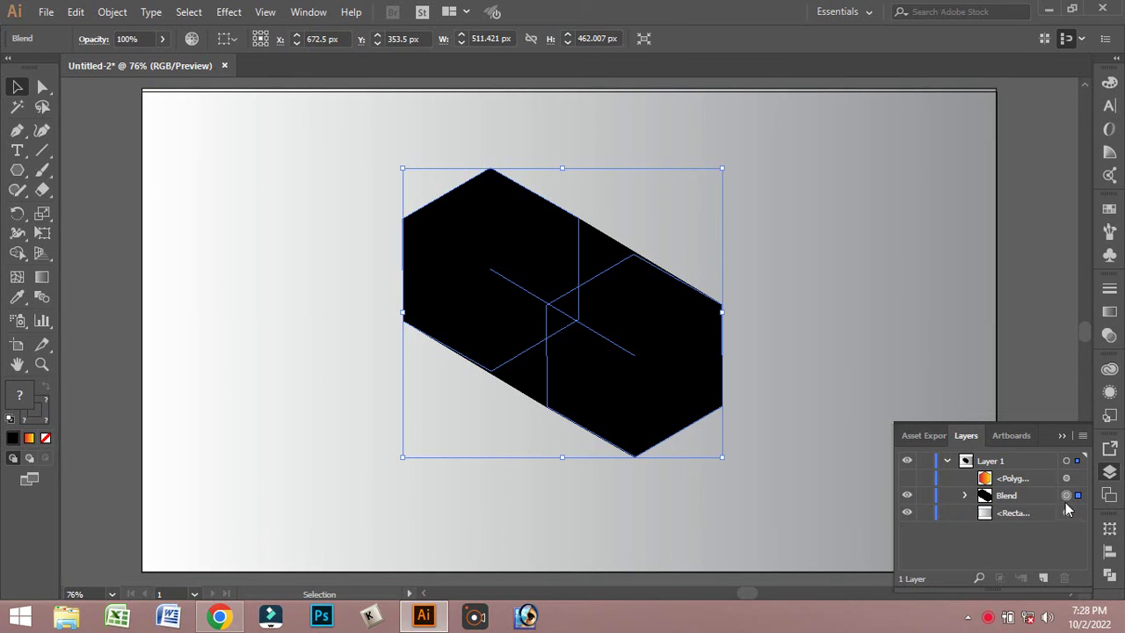
Step: Expand the blend in Layers and target its end hexagon with Direct Selection
left_click(965, 496)
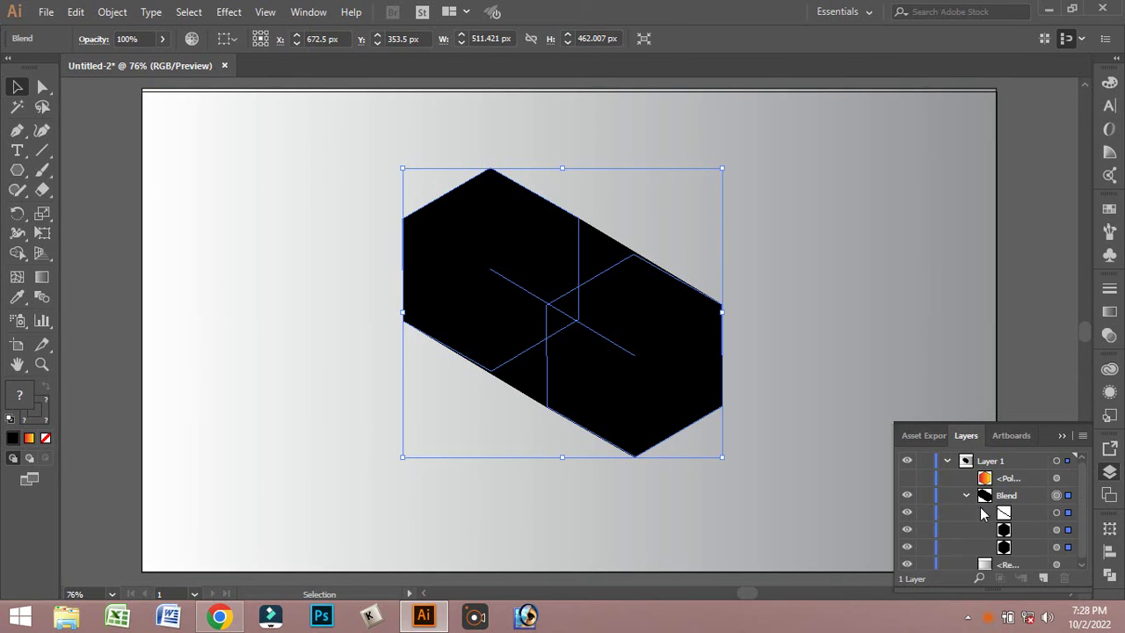
left_click(1010, 545)
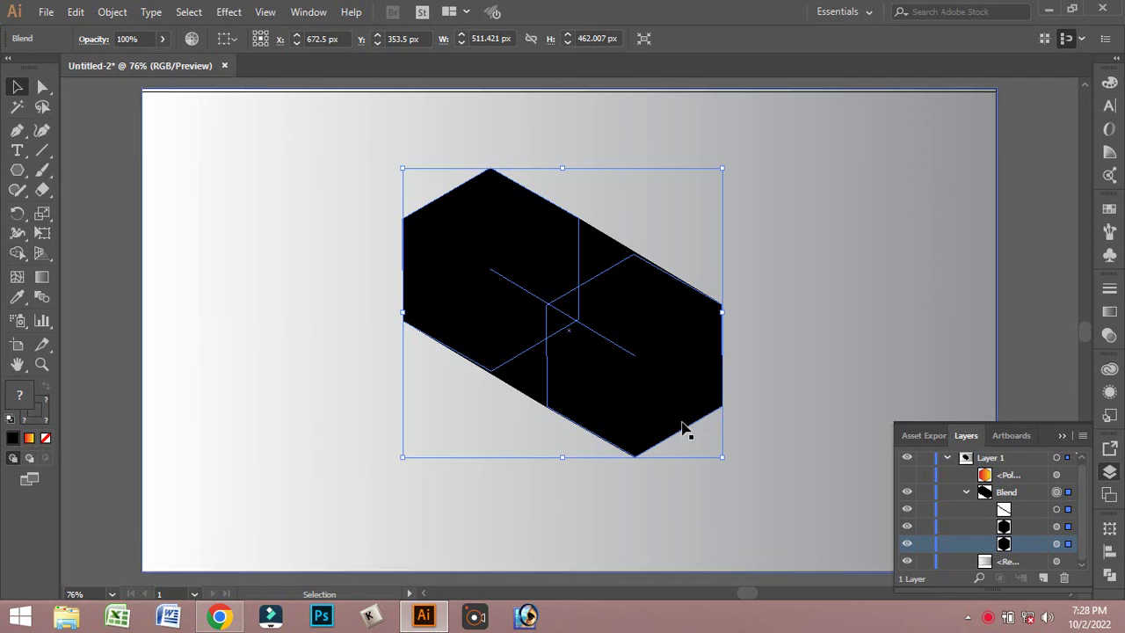
left_click(42, 86)
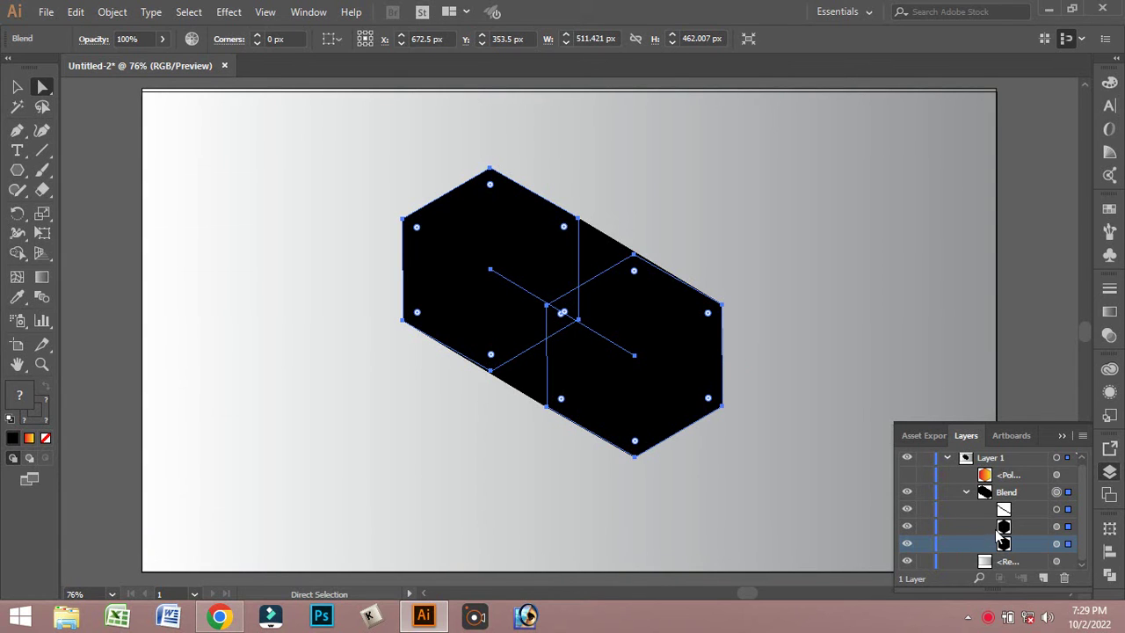
left_click(1019, 515)
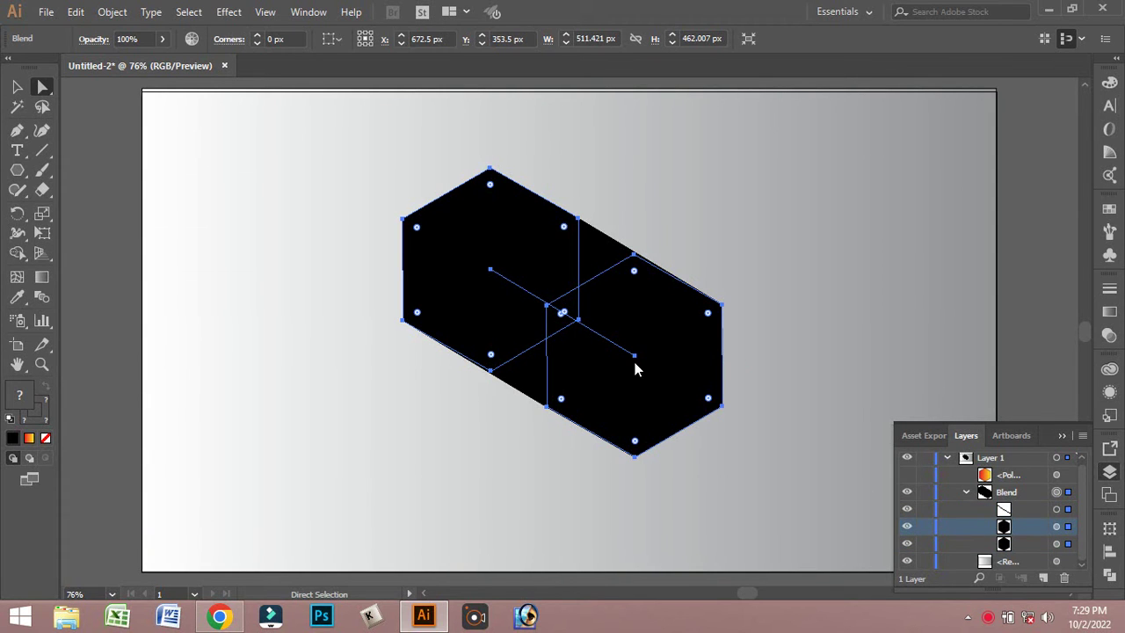
left_click(1028, 545)
left_click(1056, 543)
Step: Drag the blend's end hexagon further down-right and show the Transparency panel
left_click(684, 404)
left_click_drag(692, 415, 722, 423)
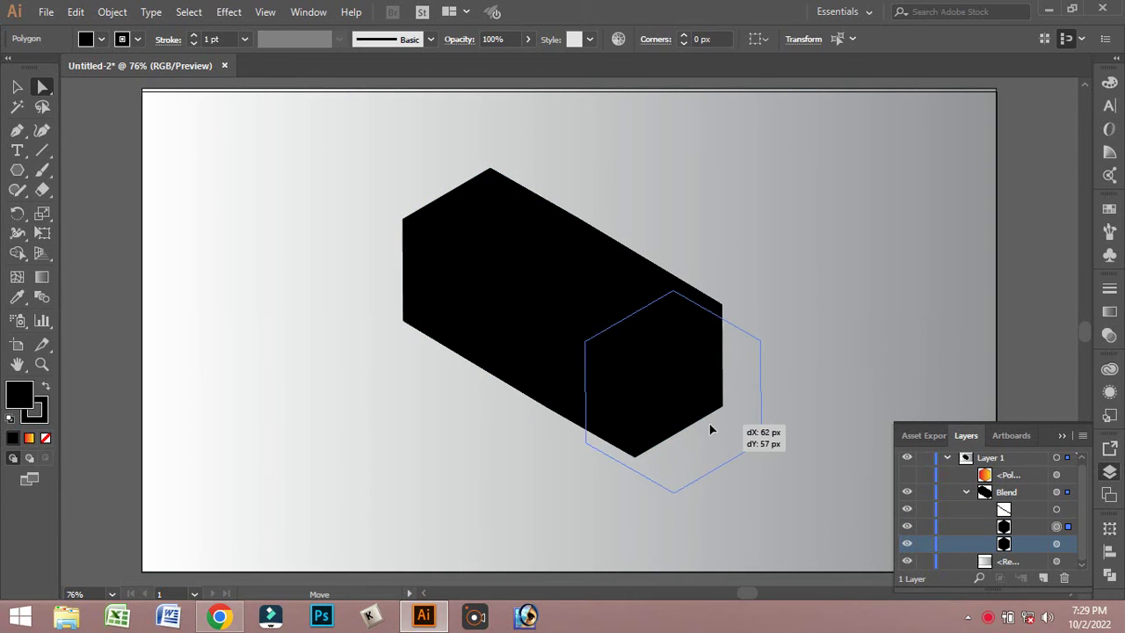
left_click_drag(722, 422, 722, 423)
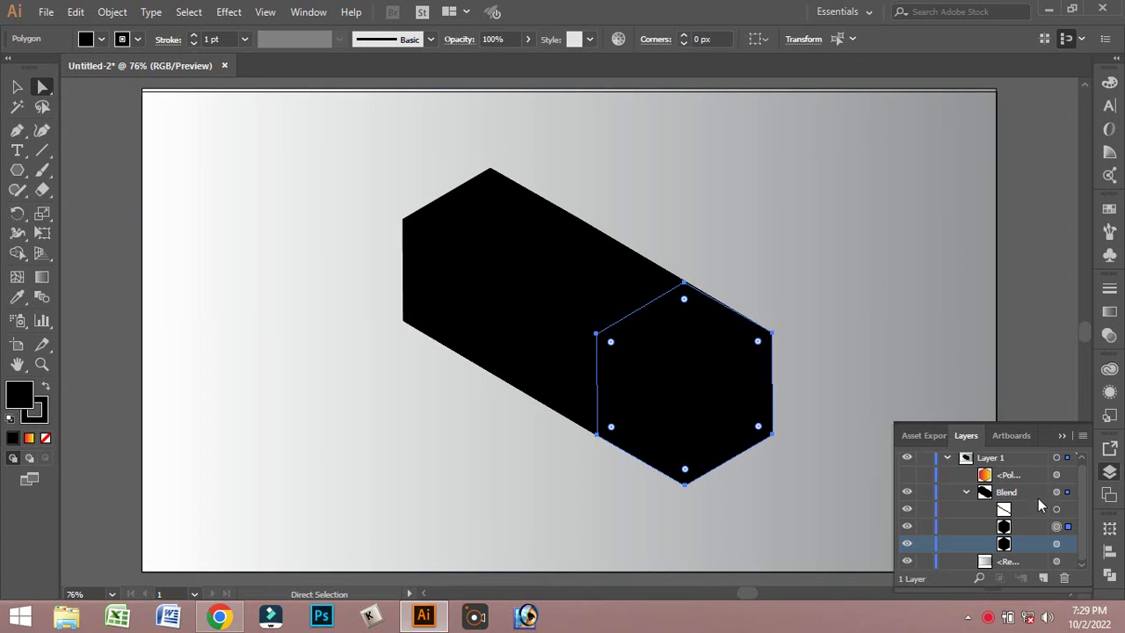
left_click(1055, 544)
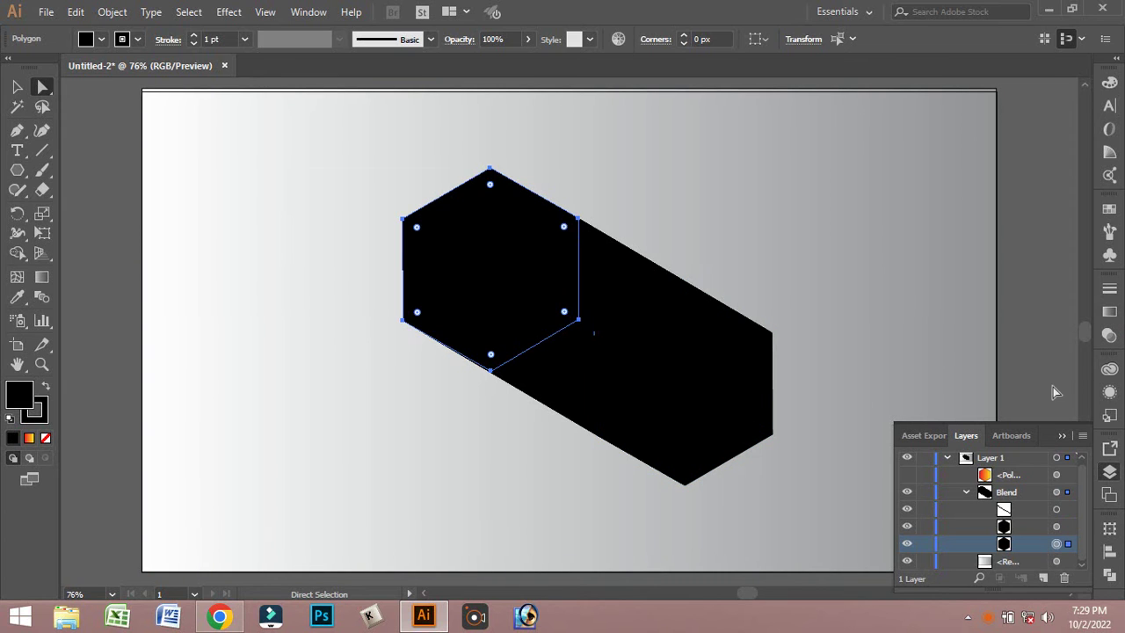
left_click(1055, 527)
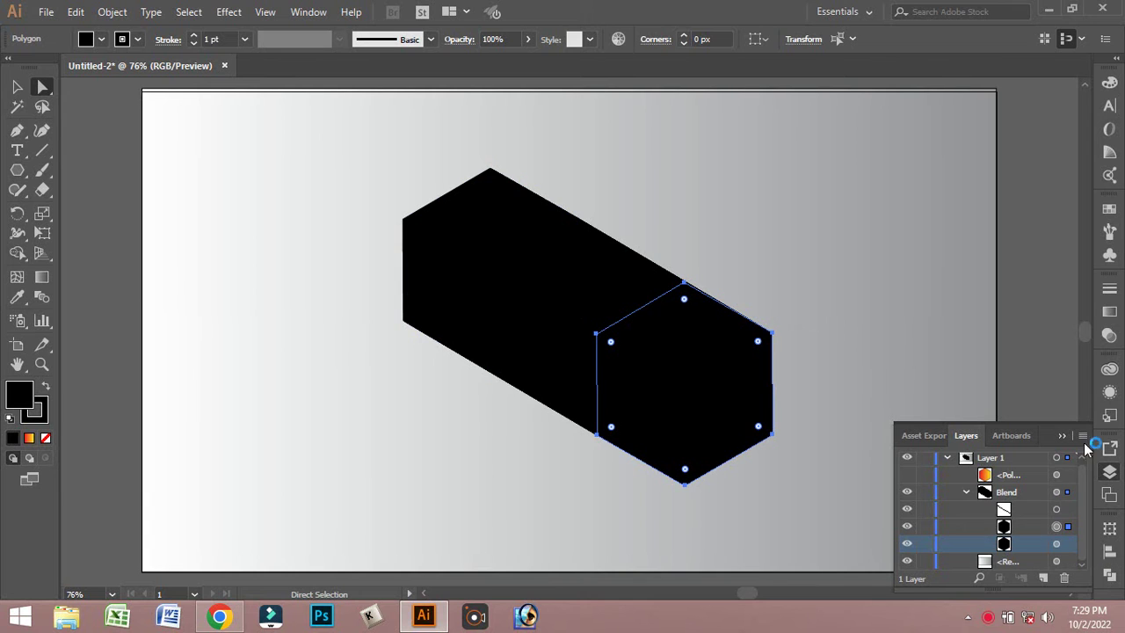
left_click(1106, 325)
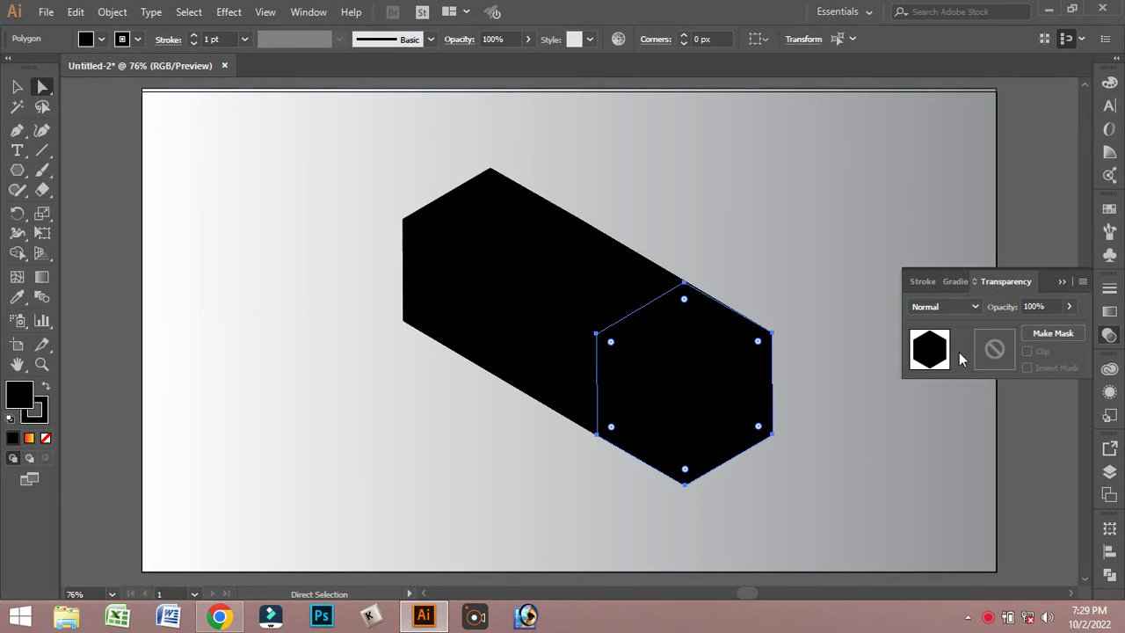
Step: Set the end hexagon's opacity to 49% with the Transparency opacity slider
left_click(1036, 306)
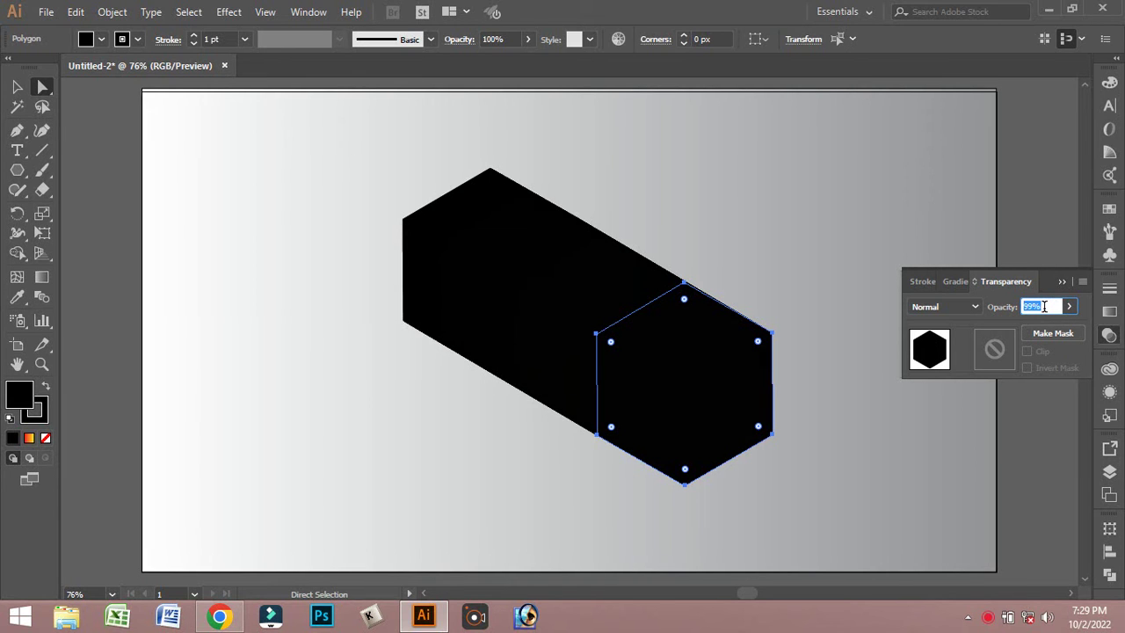
scroll(1044, 305, "down", 14)
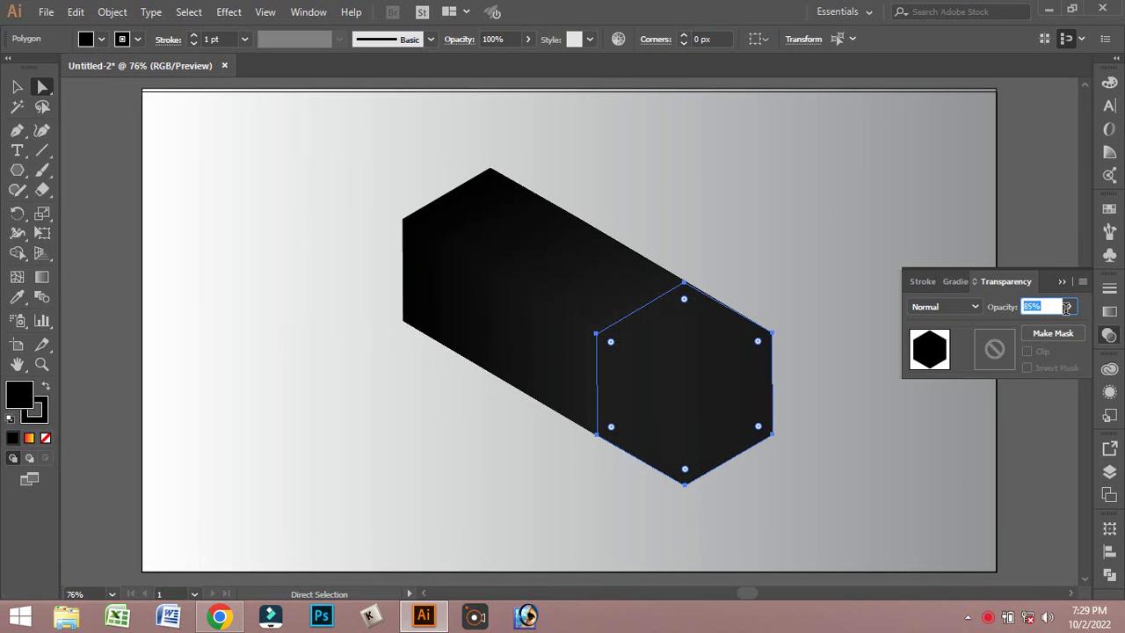
scroll(1070, 305, "down", 17)
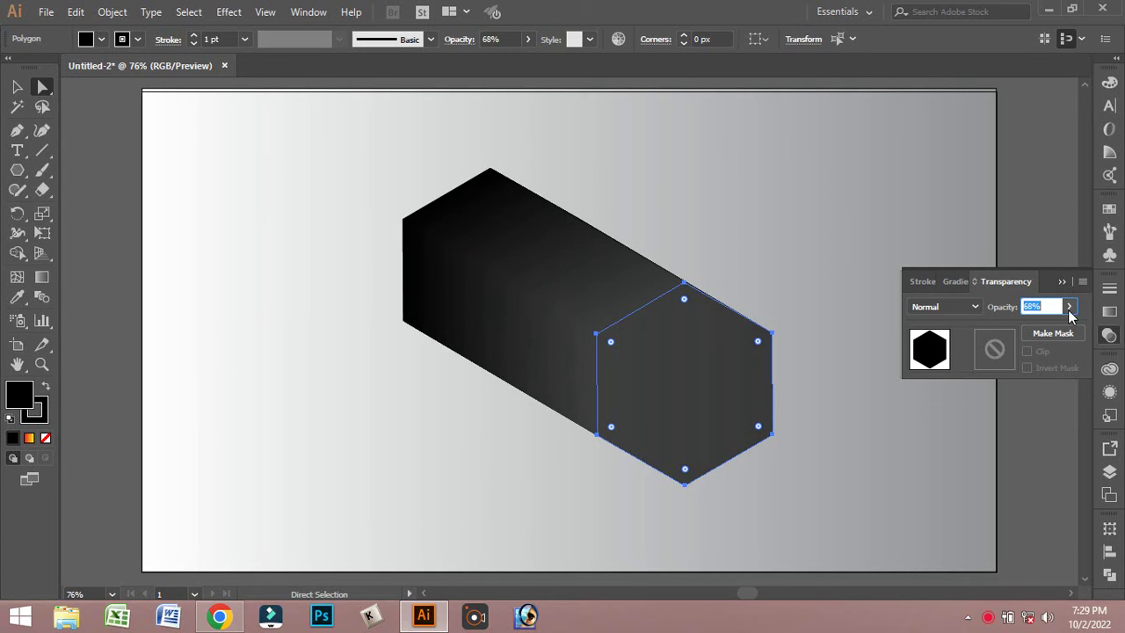
left_click(1067, 307)
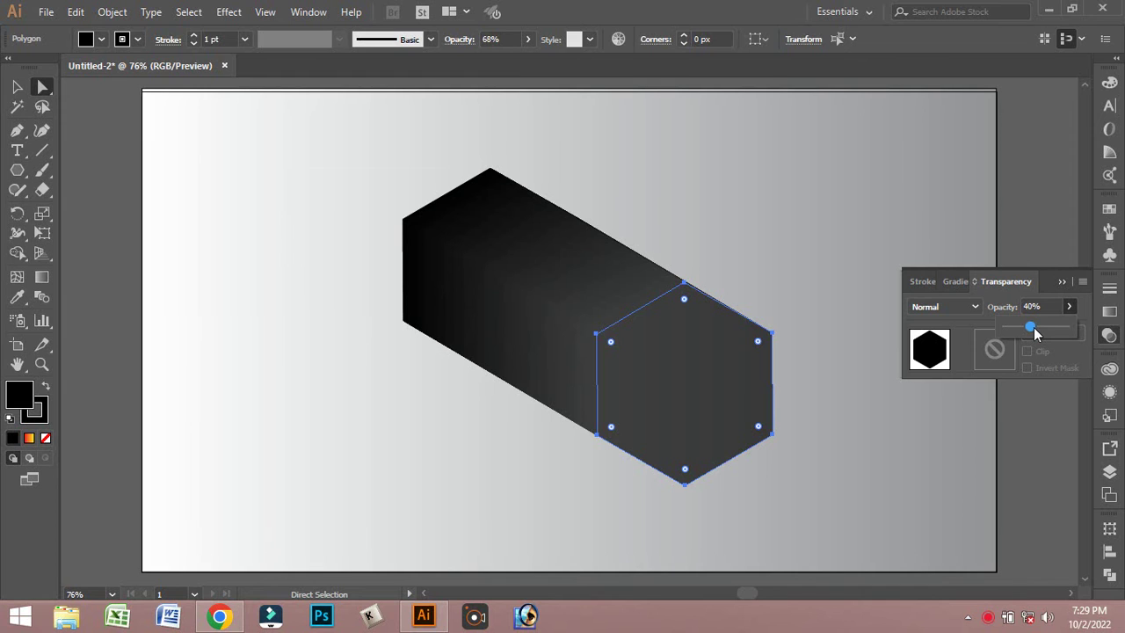
left_click(1039, 327)
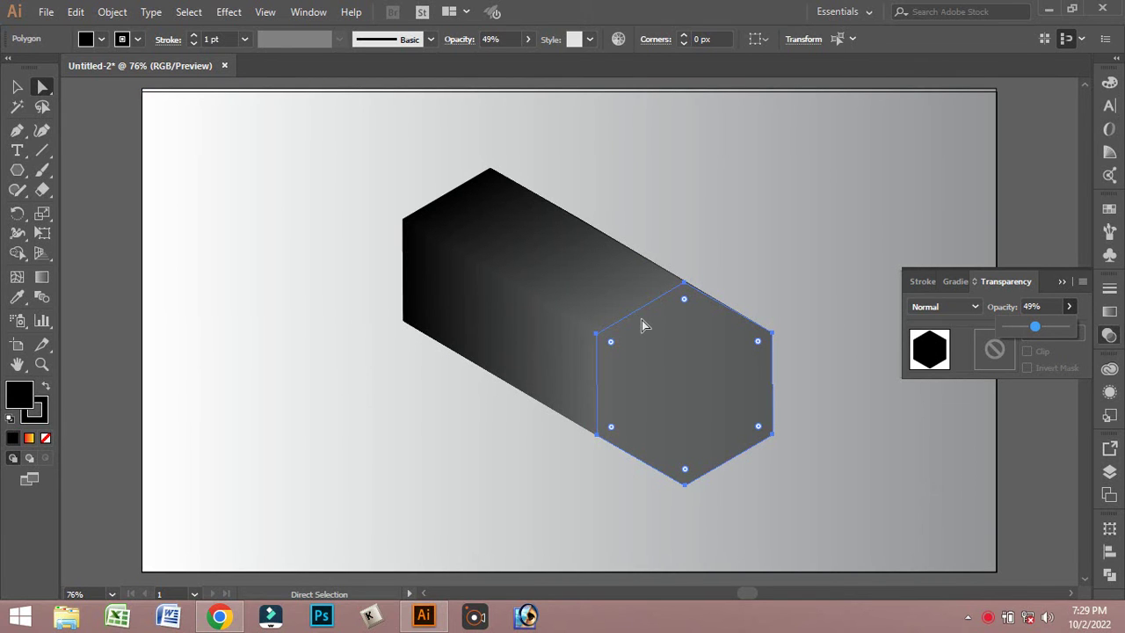
left_click(733, 239, "shift")
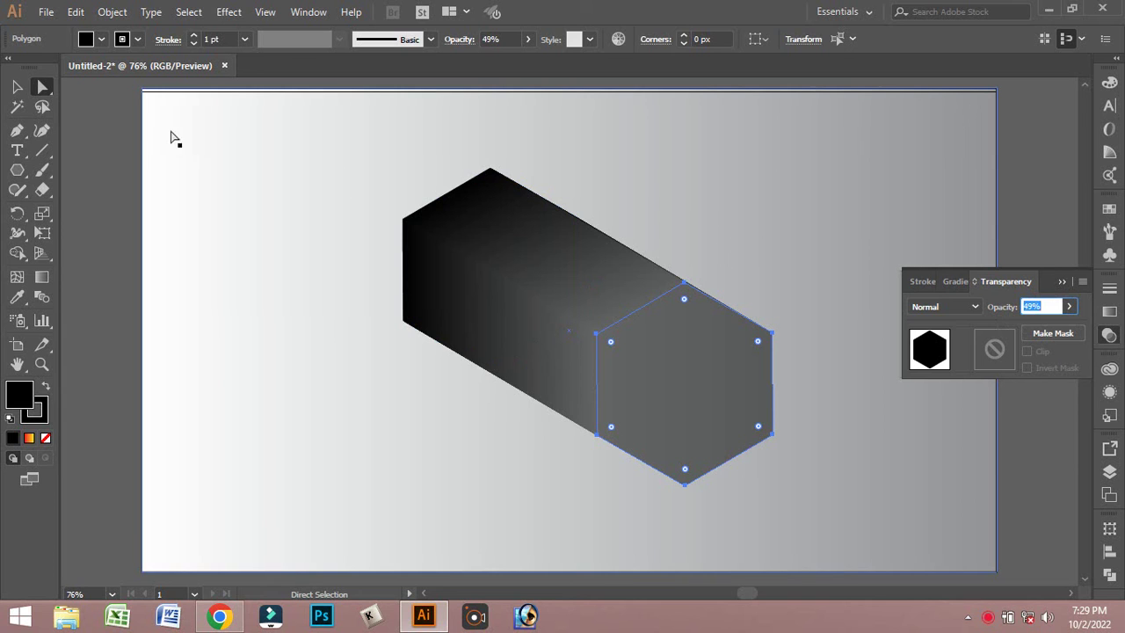
left_click(17, 86)
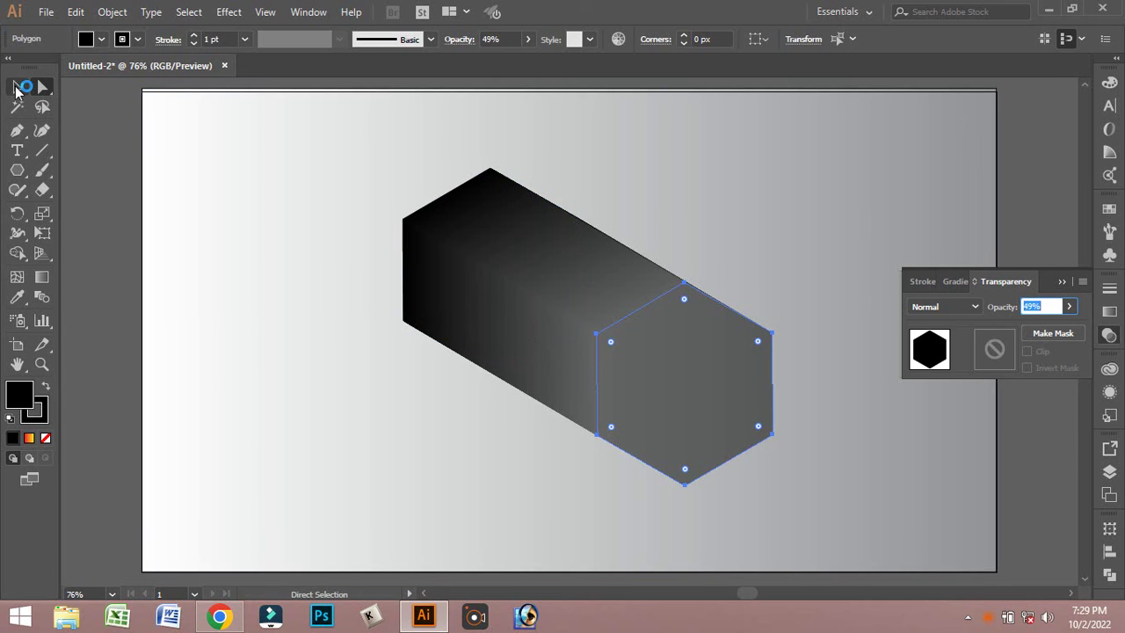
Step: Select the shadow blend with Direct Selection and target its grey end hexagon in Layers
left_click(782, 401)
left_click(738, 392)
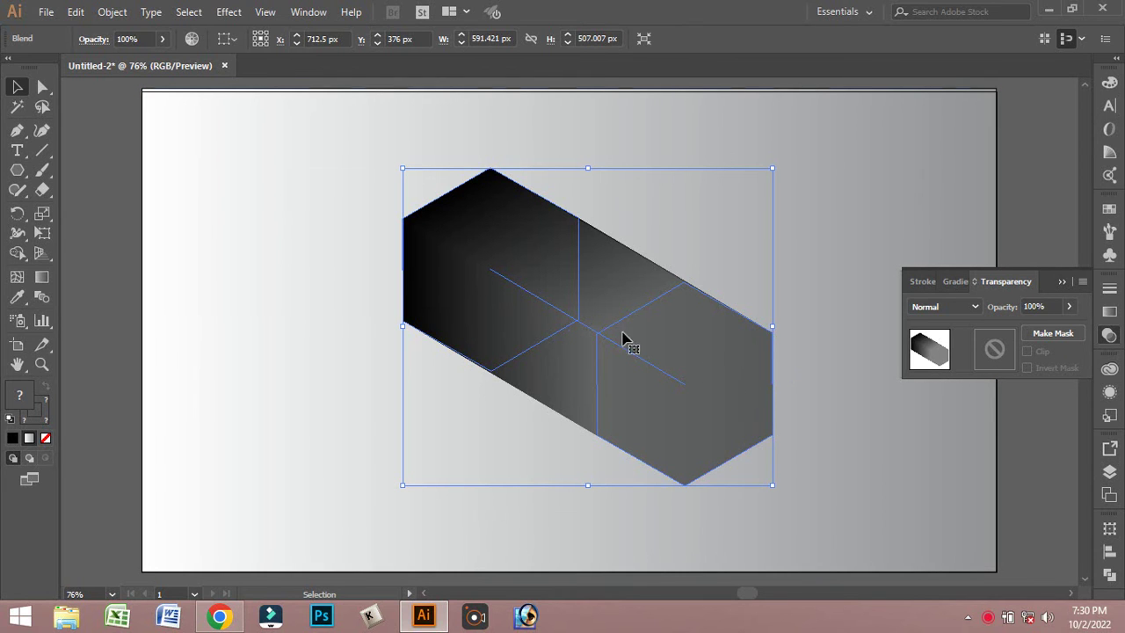
left_click(42, 86)
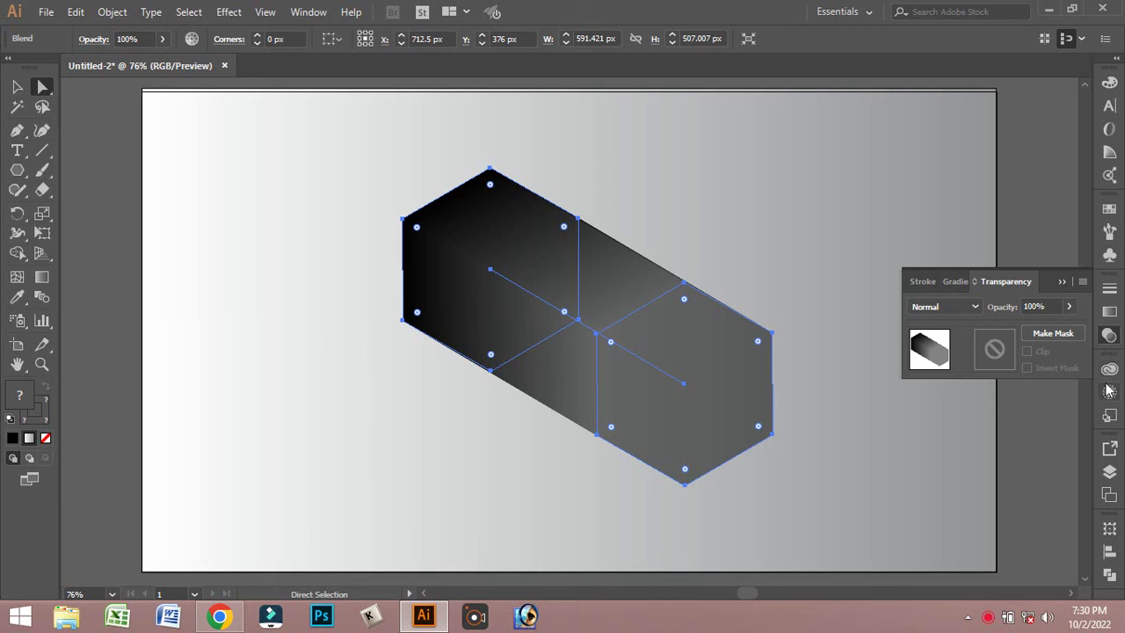
left_click(1109, 471)
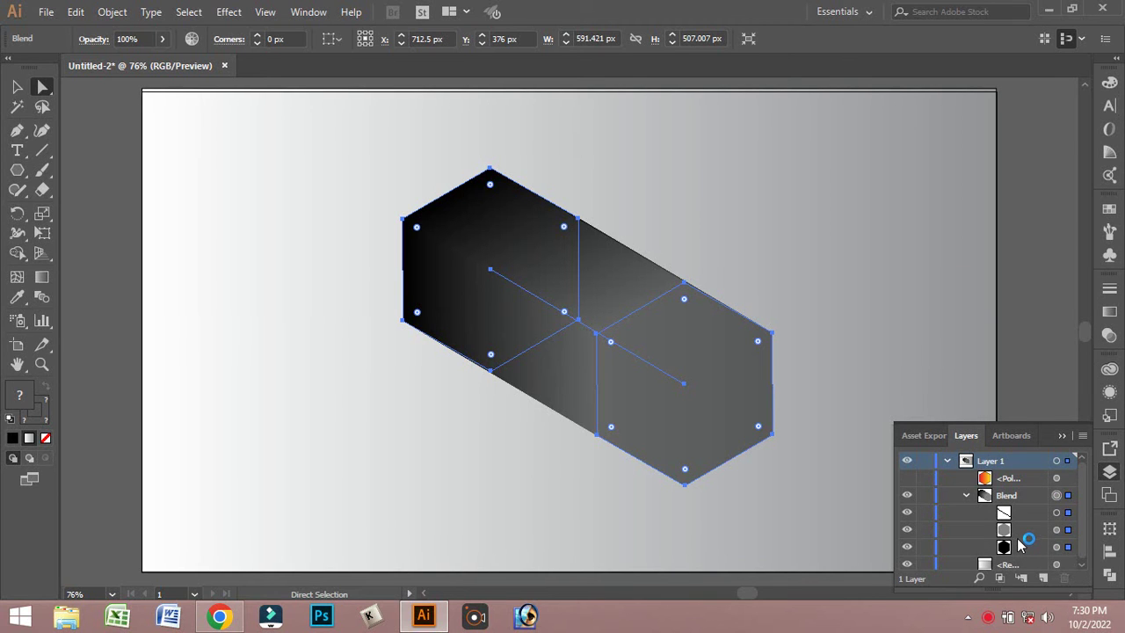
left_click(1046, 532)
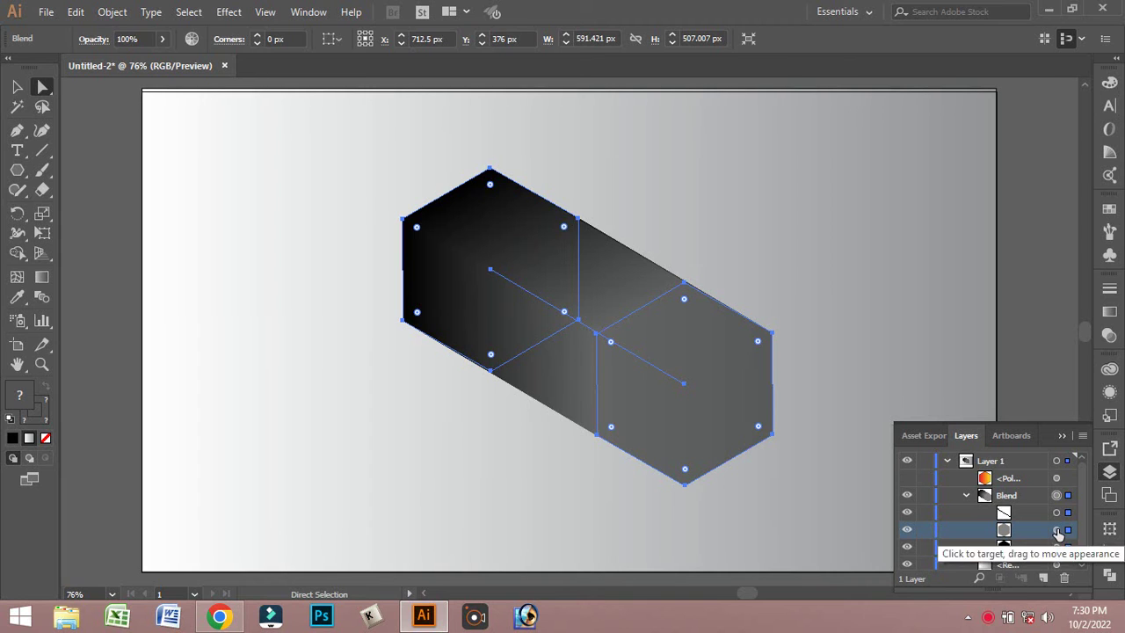
left_click(1057, 530)
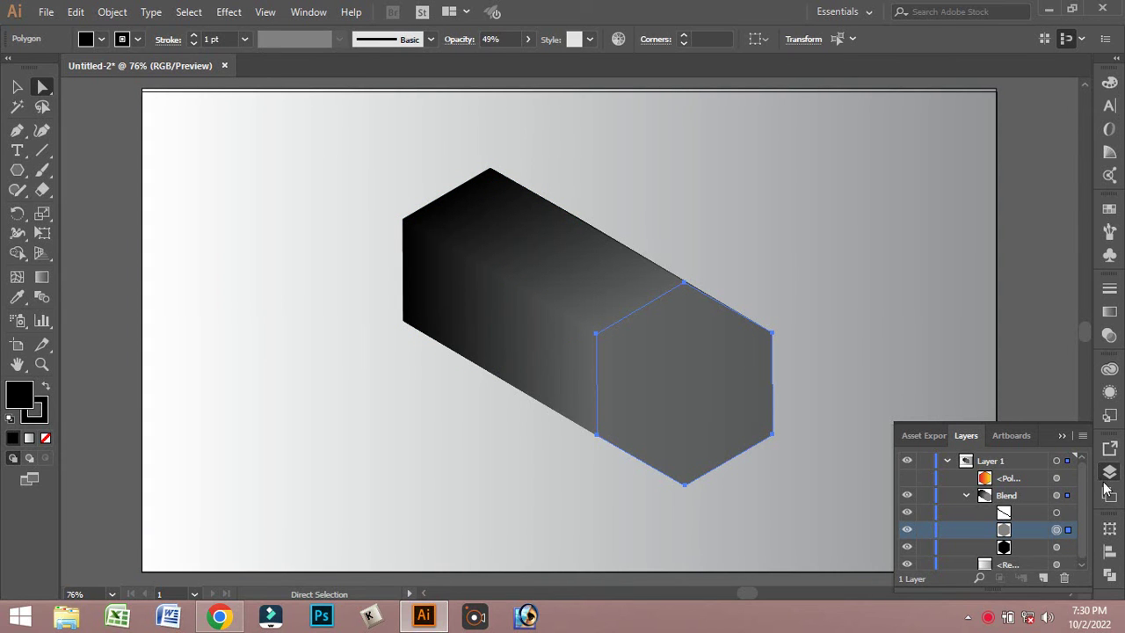
left_click(1109, 338)
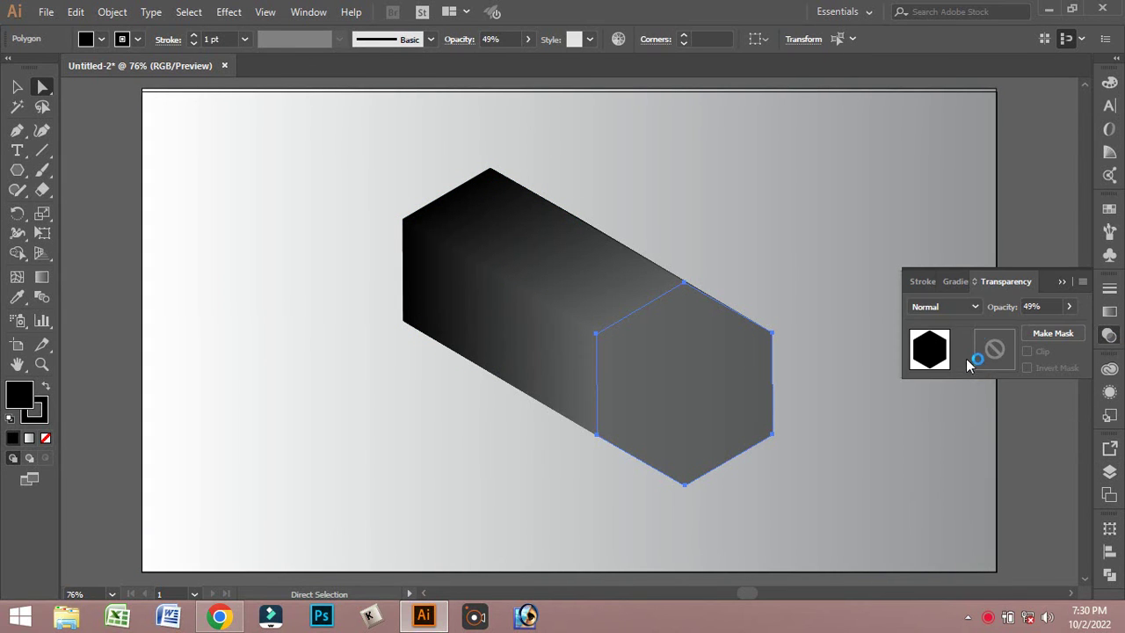
Step: Drop the far grey hexagon's opacity from 49% to 13%, then deselect it
left_click(1046, 306)
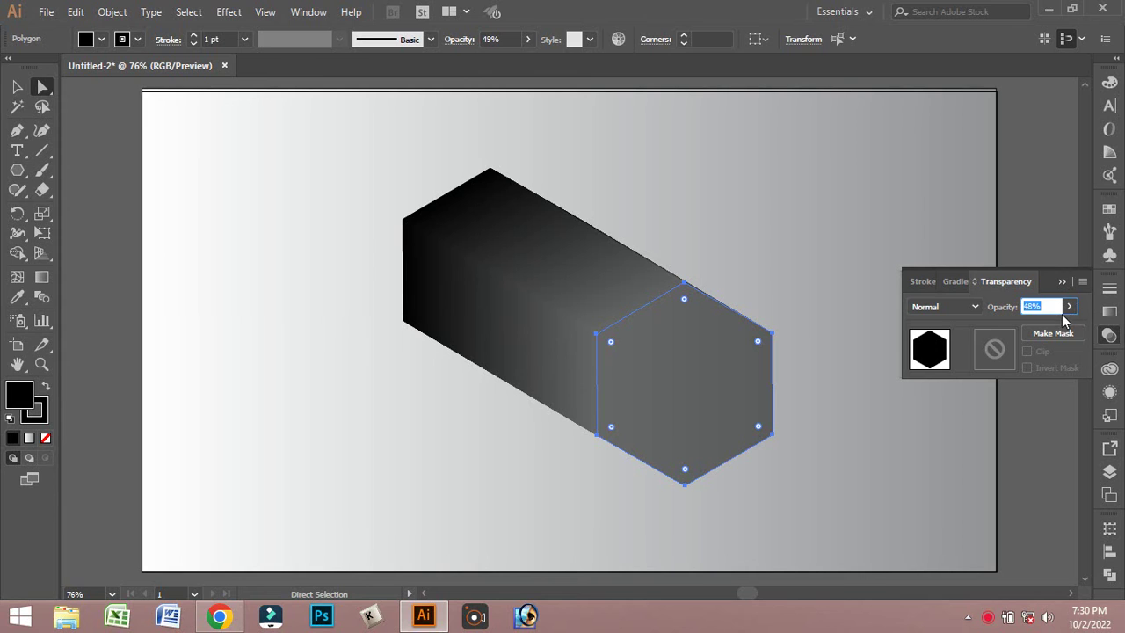
scroll(1069, 313, "down", 7)
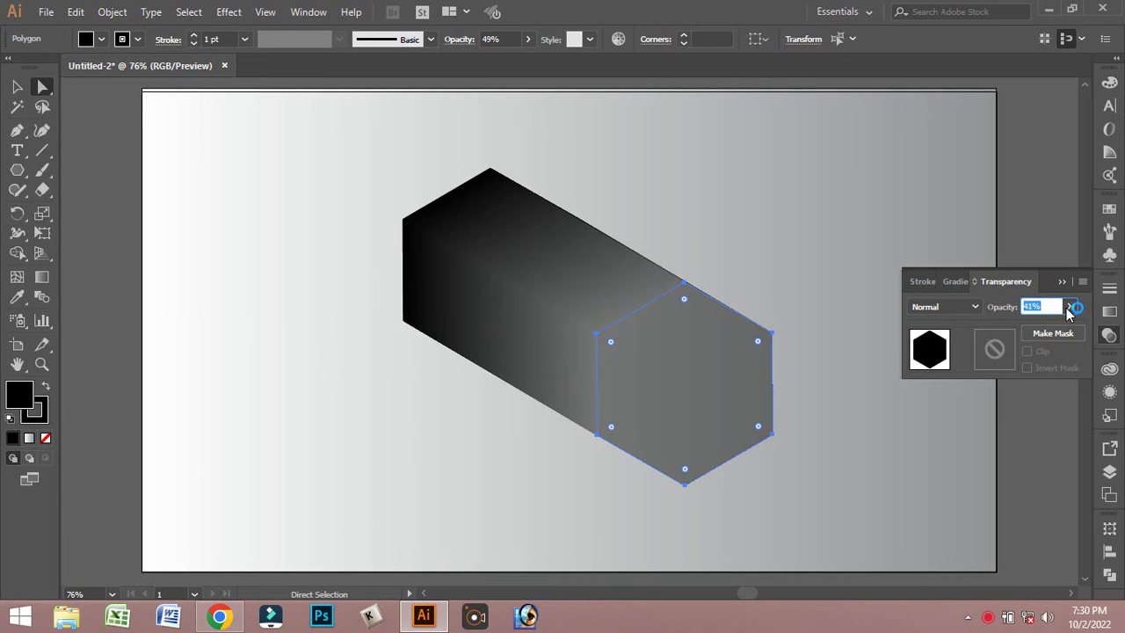
scroll(1070, 312, "down", 2)
left_click(1069, 308)
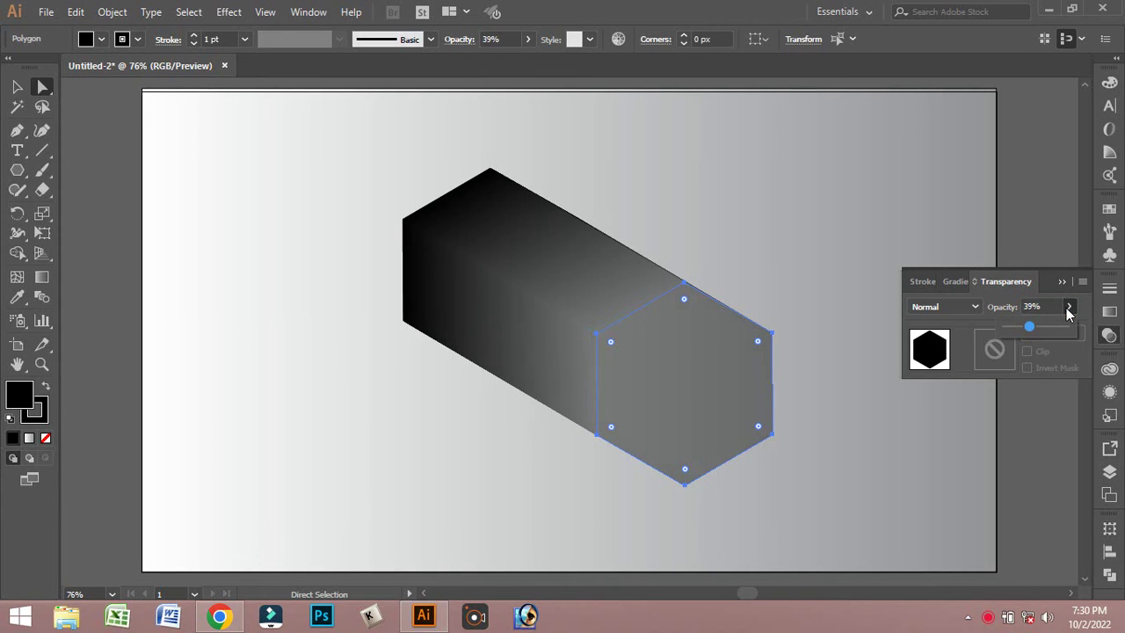
left_click_drag(1030, 325, 1014, 327)
left_click_drag(1015, 327, 1016, 333)
key("Return")
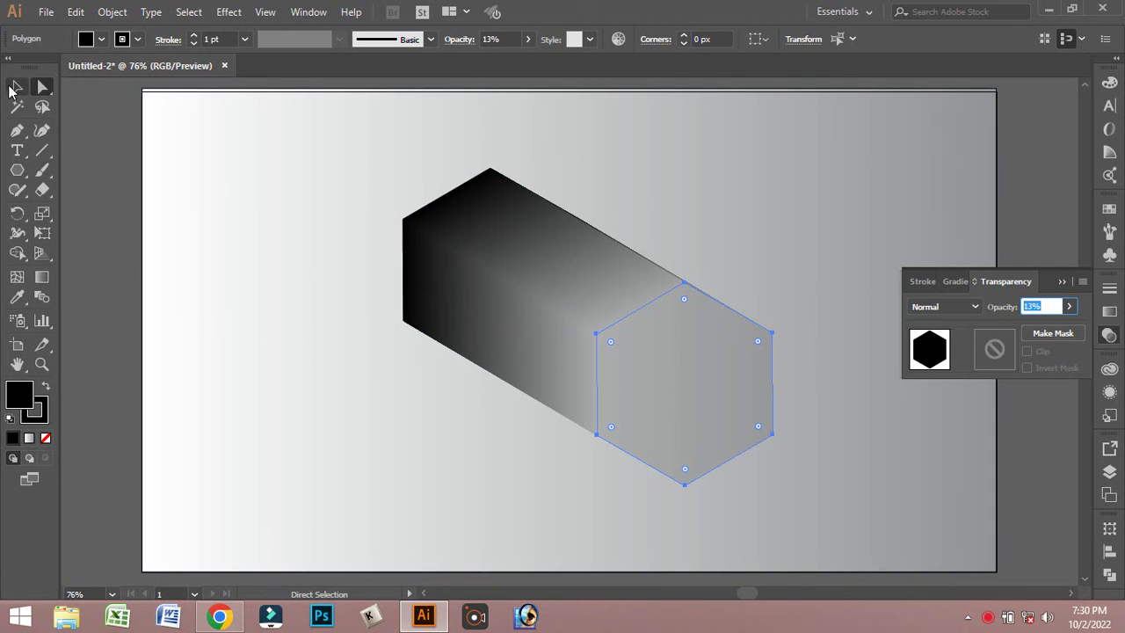
left_click(16, 86)
left_click(275, 174)
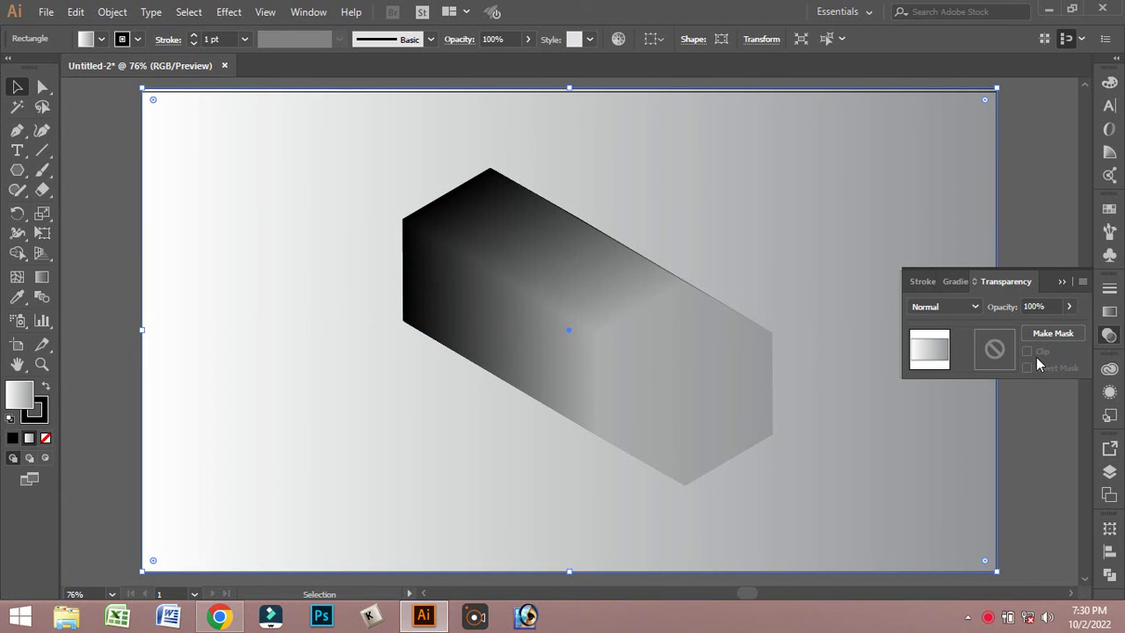
Step: Turn the <Polygon> gradient hexagon layer back on and target the blend's top path
left_click(1113, 474)
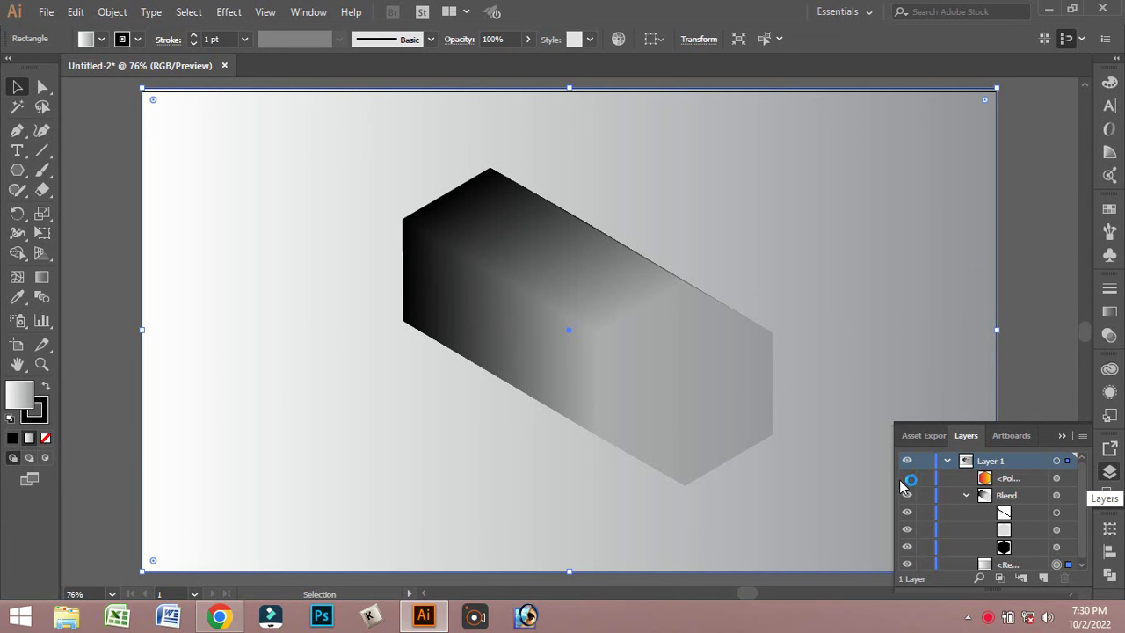
left_click(942, 482)
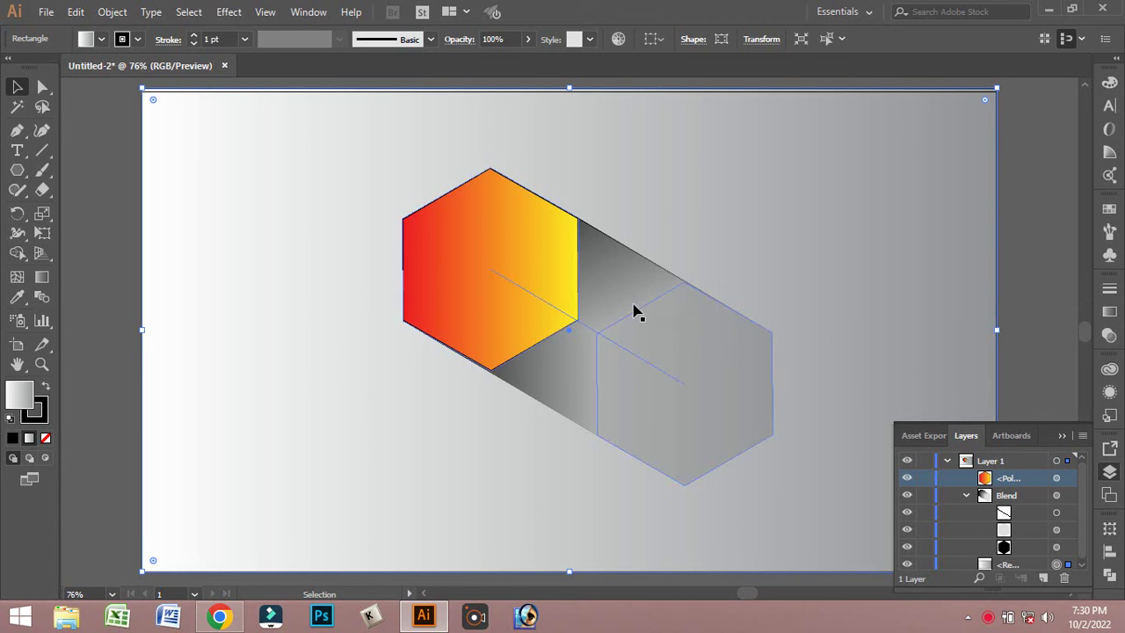
left_click(1028, 514)
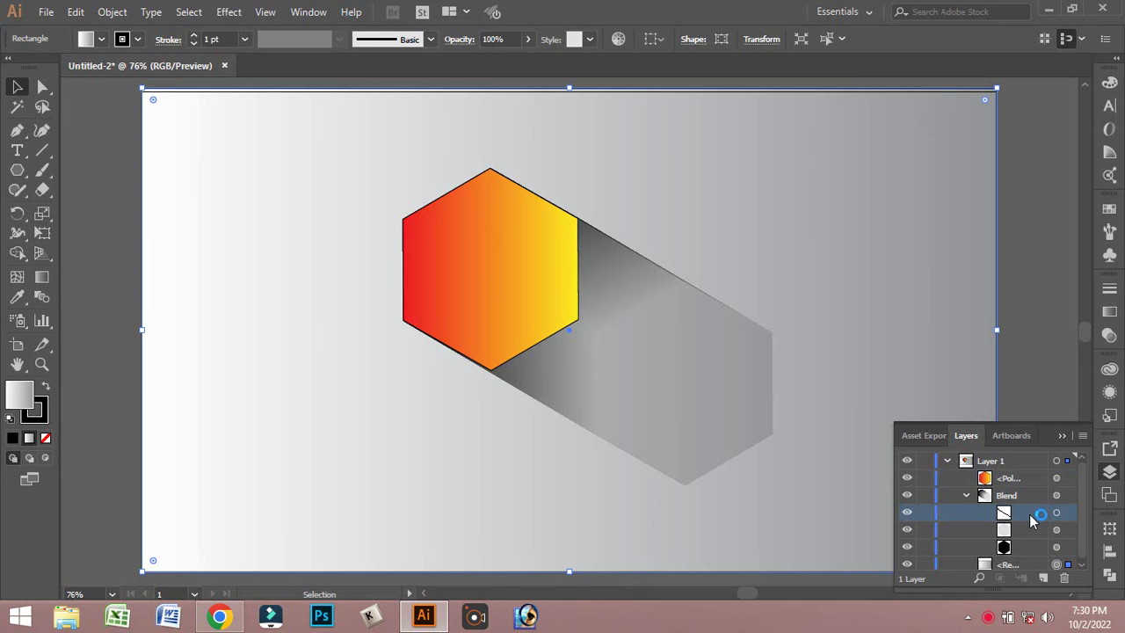
left_click(1057, 512)
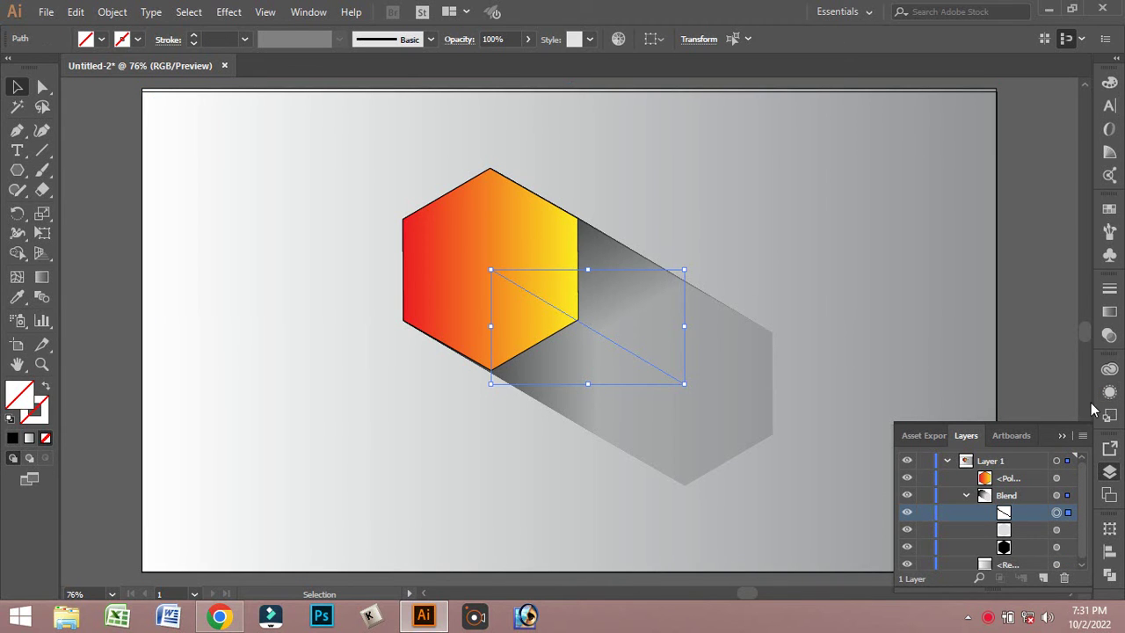
Step: Step the top path's Opacity down from 100% to 53% in Transparency
left_click(1109, 334)
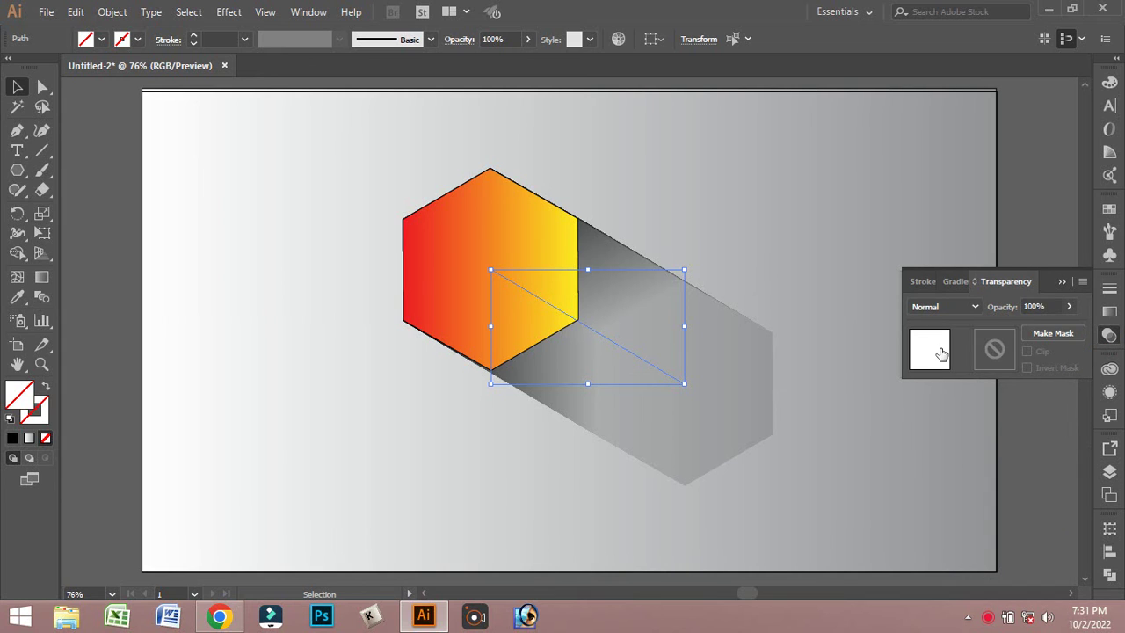
left_click(1024, 306)
key("Down")
key("Down")
key("Down")
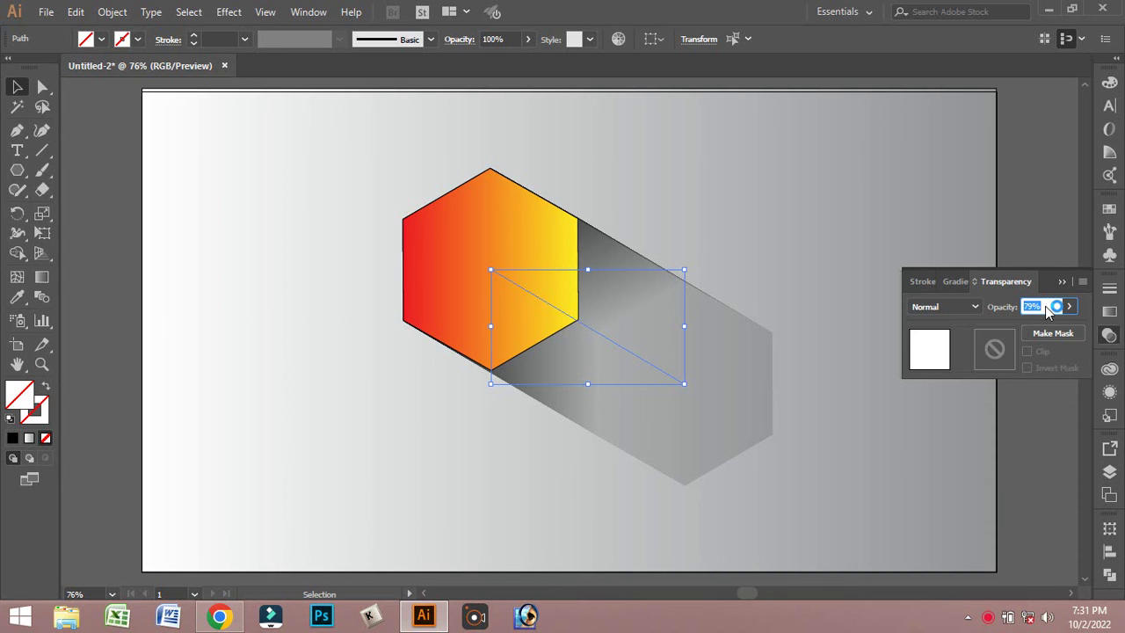
key("Down")
key("Down")
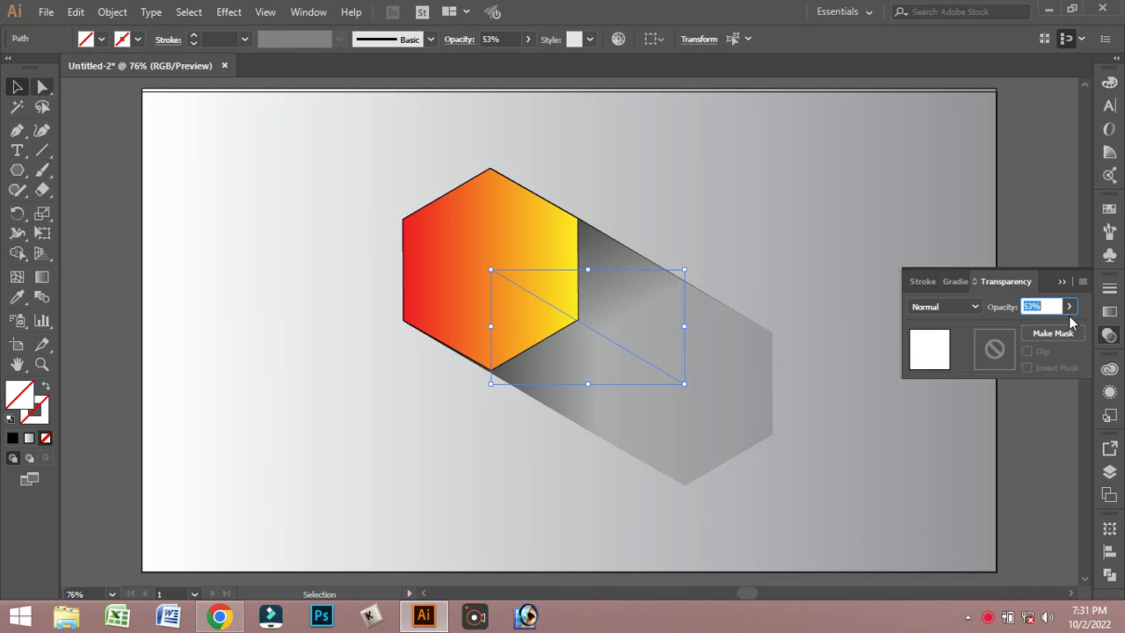
left_click(1109, 471)
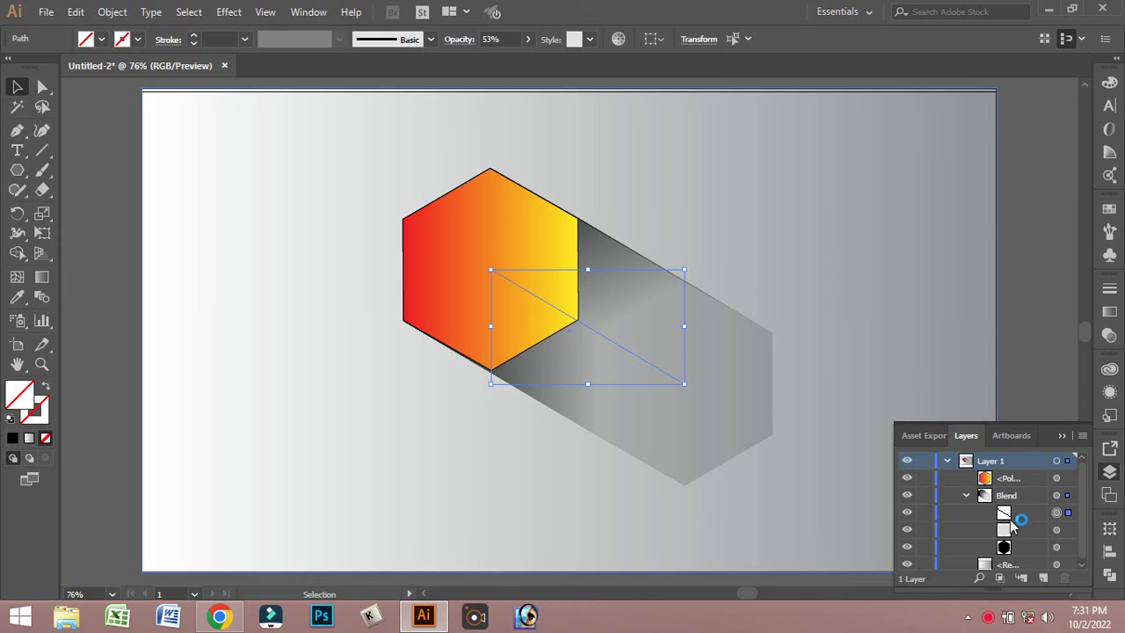
Step: Target the blend's end polygon in Layers and reduce its opacity from 13% to 5%
scroll(1020, 545, "down", 1)
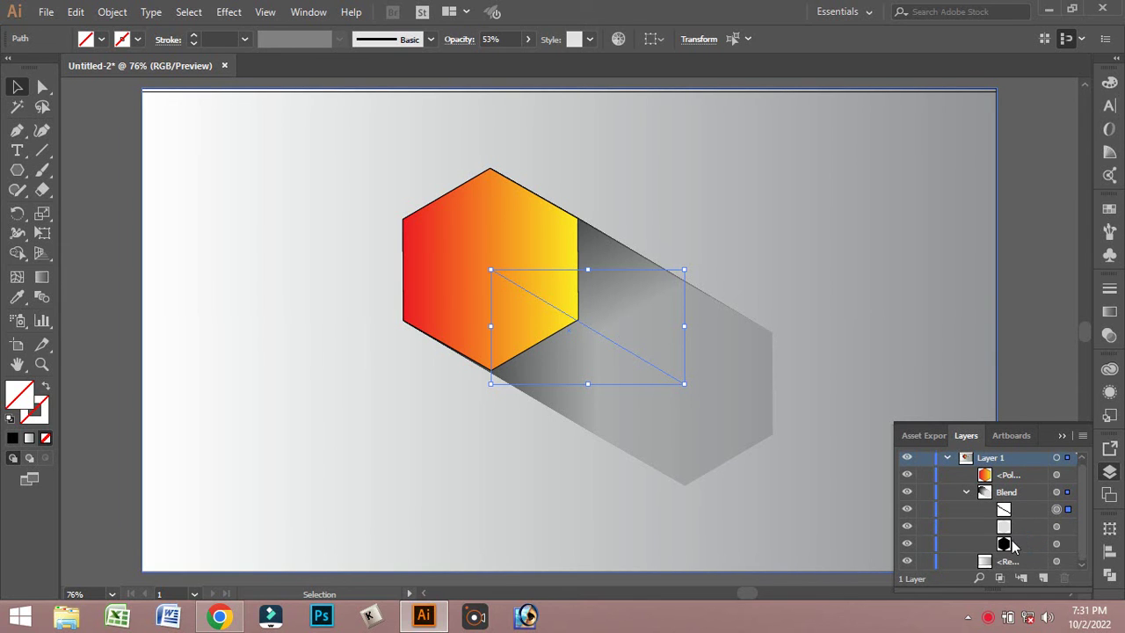
left_click(1028, 527)
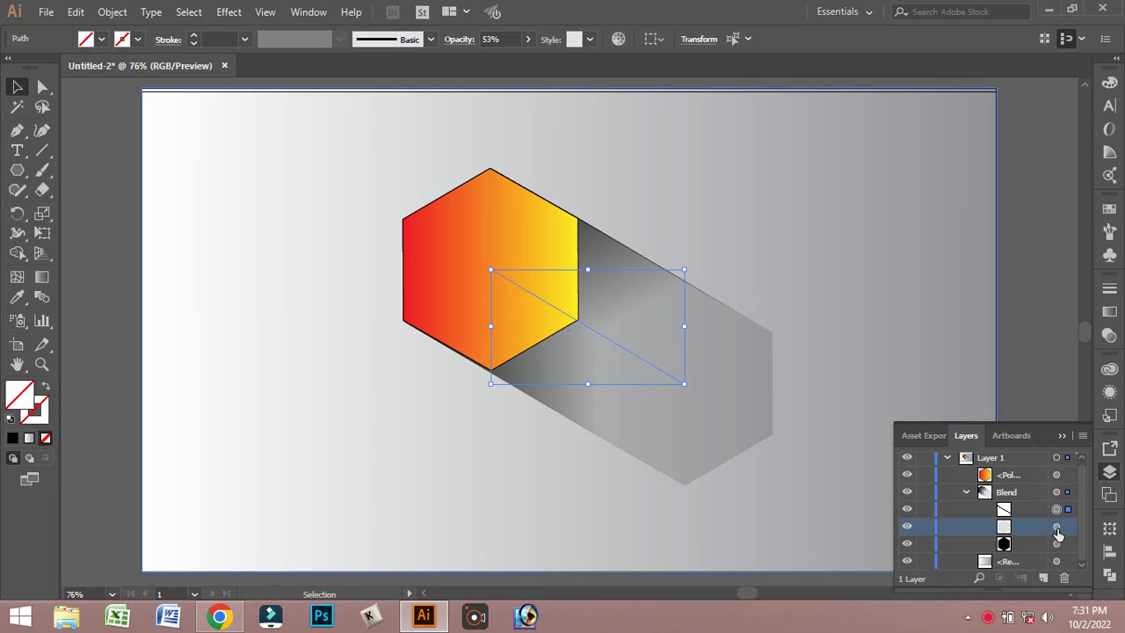
left_click(1056, 527)
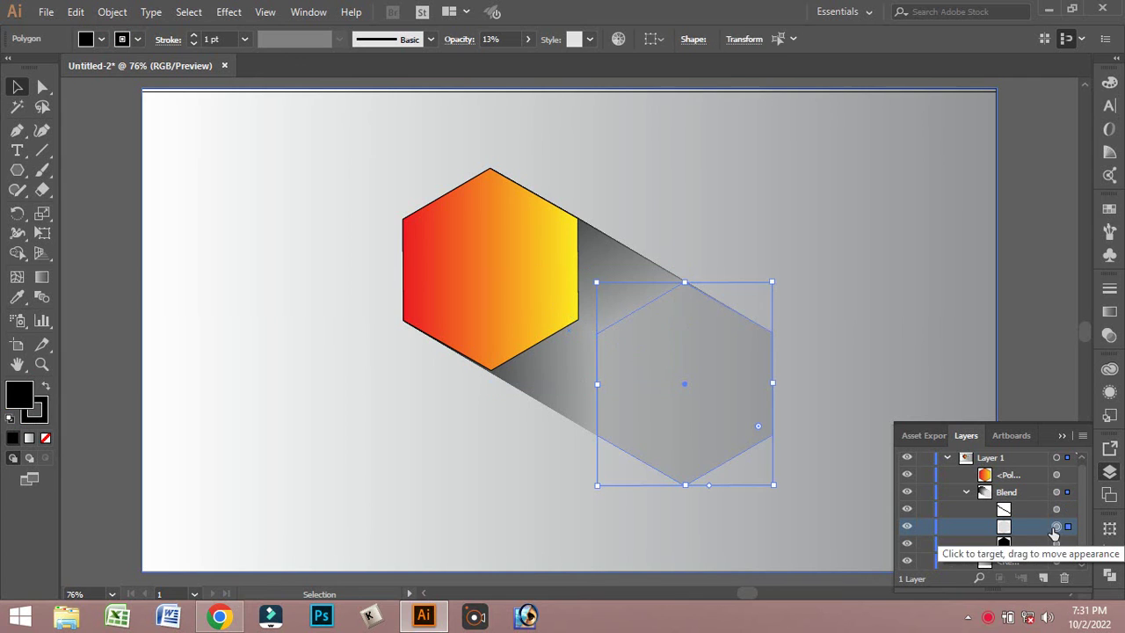
left_click(1109, 335)
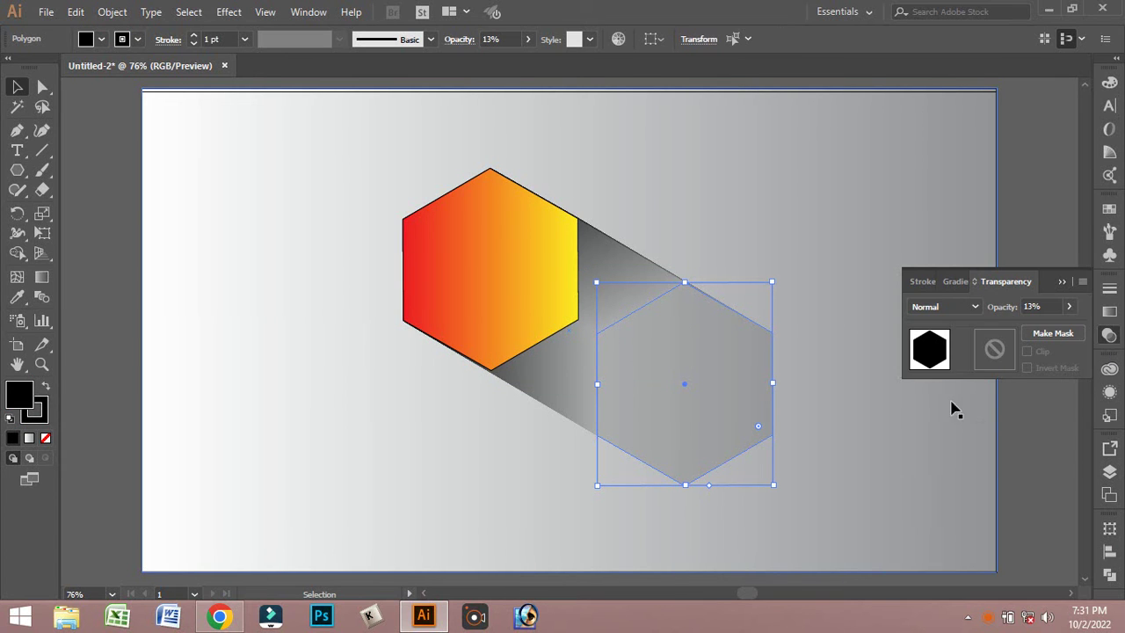
left_click(1038, 305)
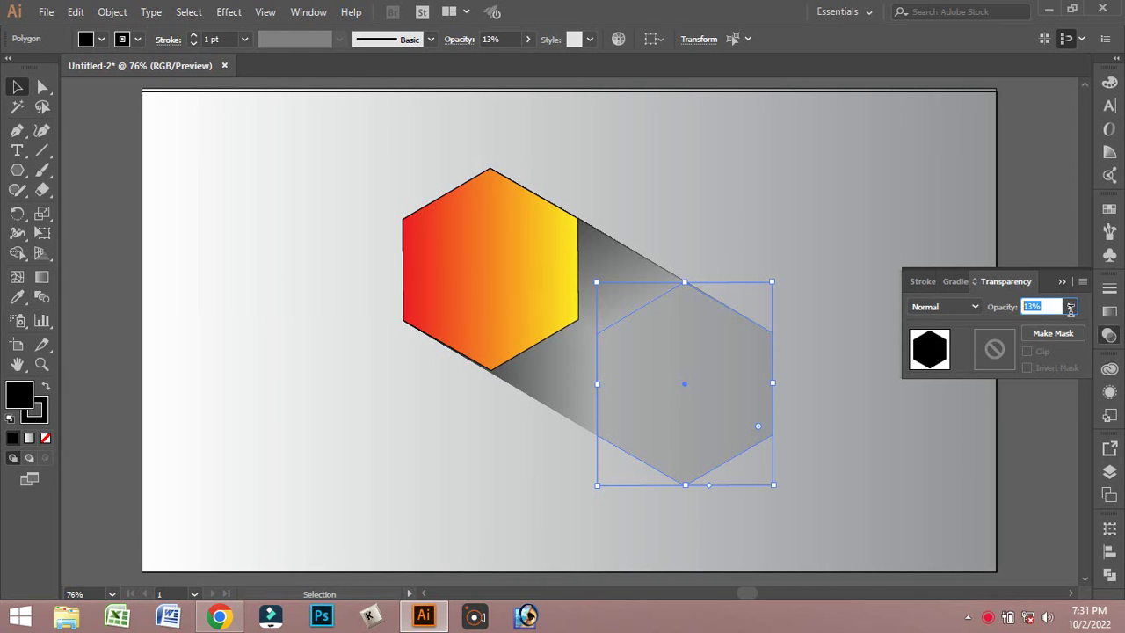
key("Down")
key("Down")
key("Down")
key("Down")
left_click(1071, 306)
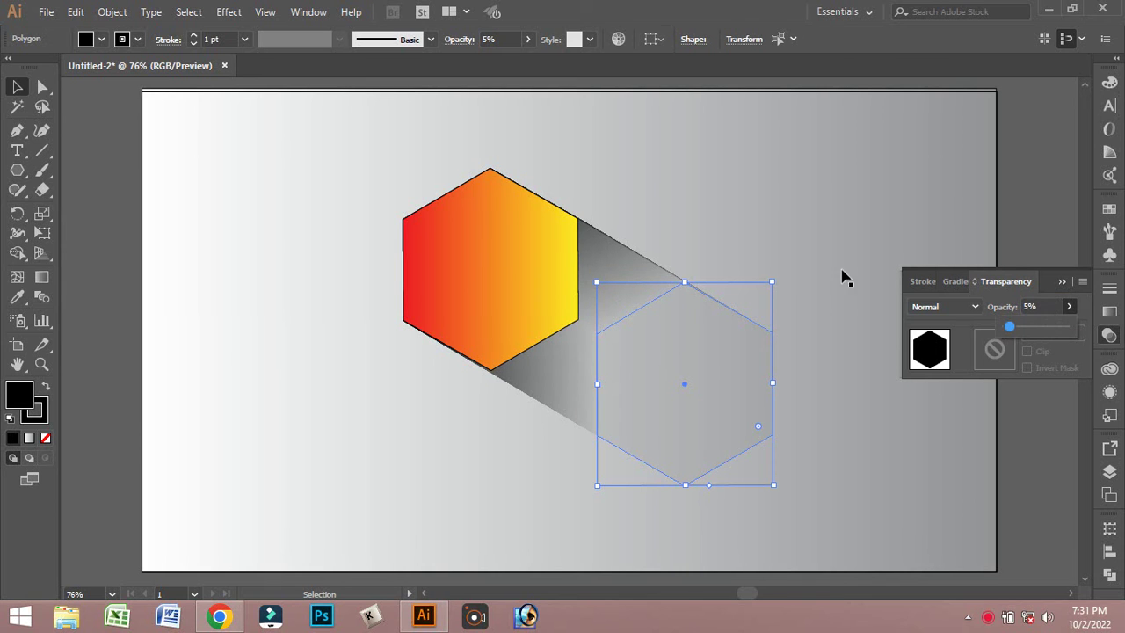
left_click(533, 263)
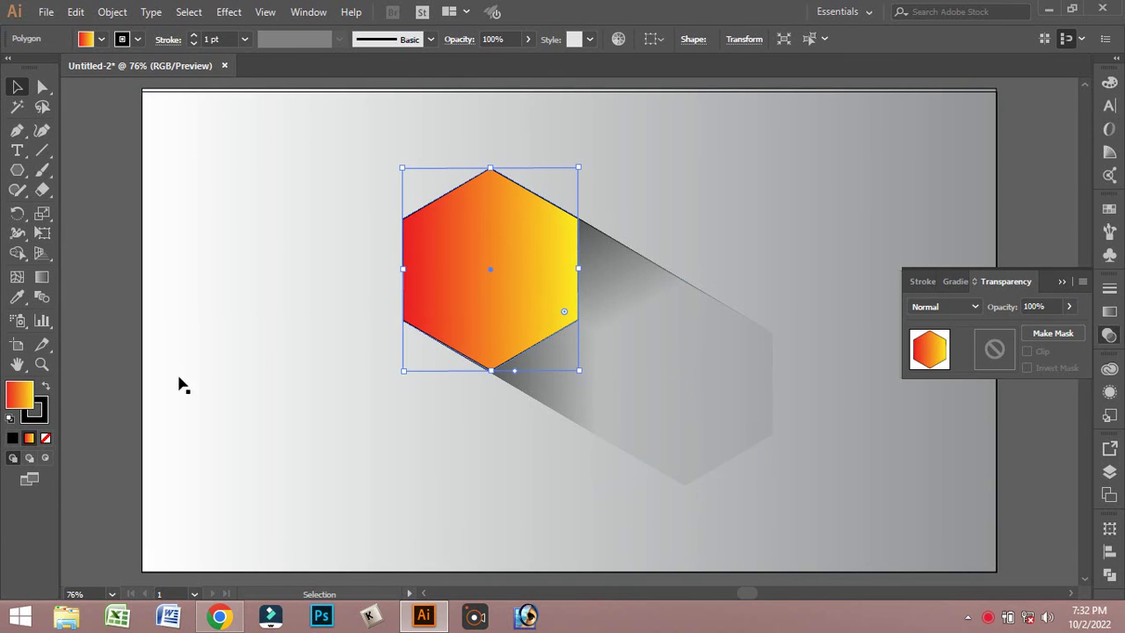
Step: Remove the outline stroke from the red-to-yellow gradient hexagon
left_click(36, 413)
left_click(46, 438)
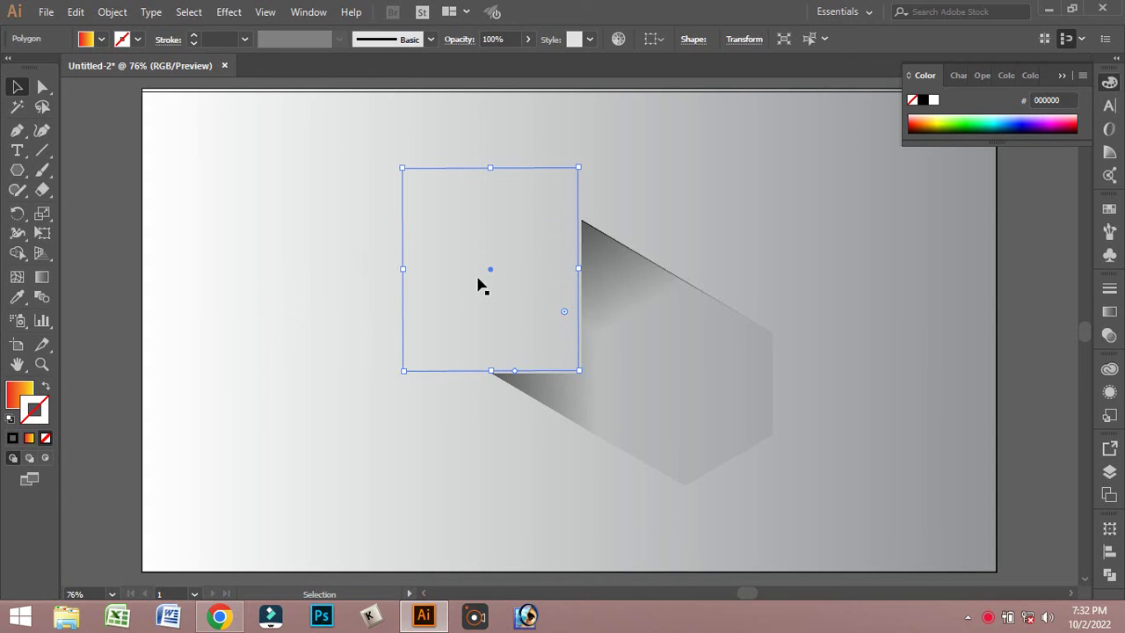
left_click(314, 321)
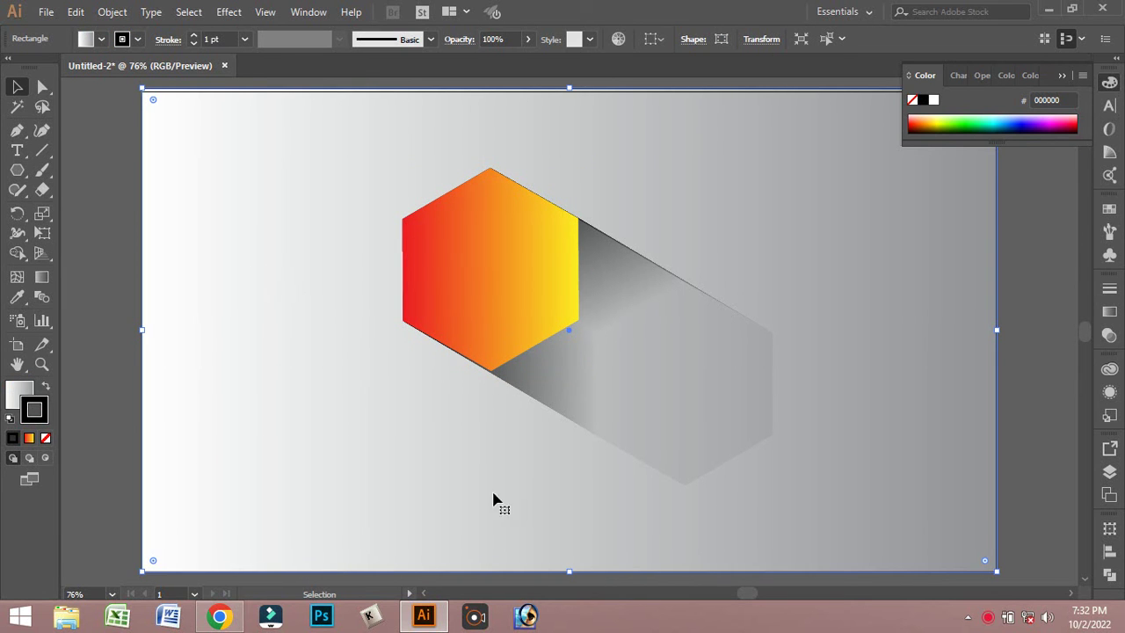
Step: Lower the whole shadow blend's opacity to 38% and deselect to preview it
left_click(736, 452)
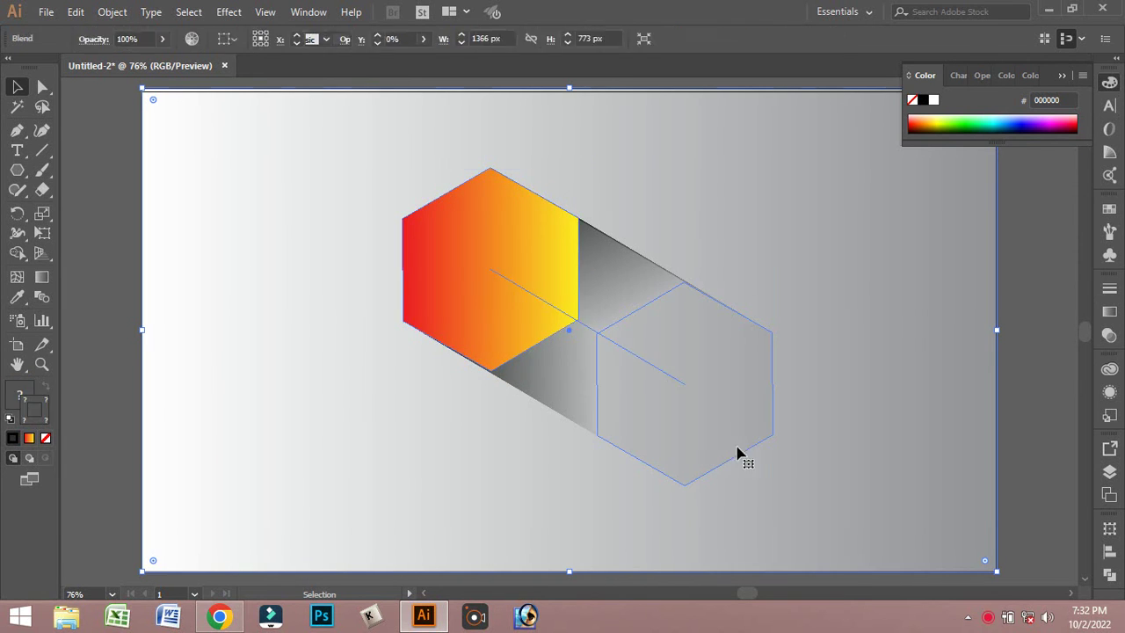
left_click(1109, 335)
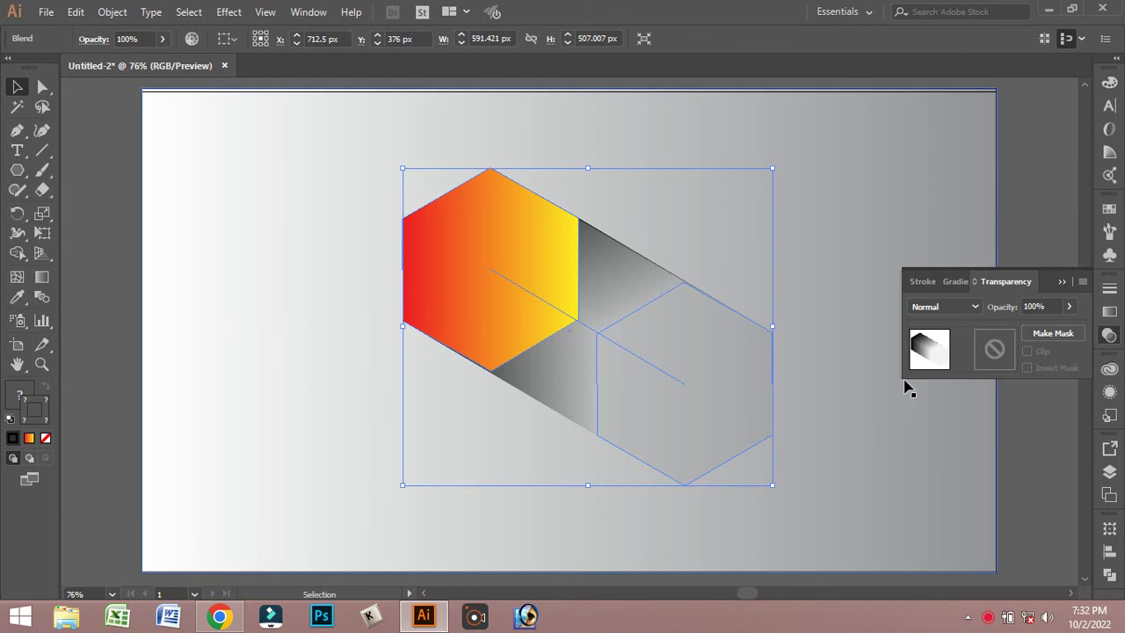
left_click(1030, 306)
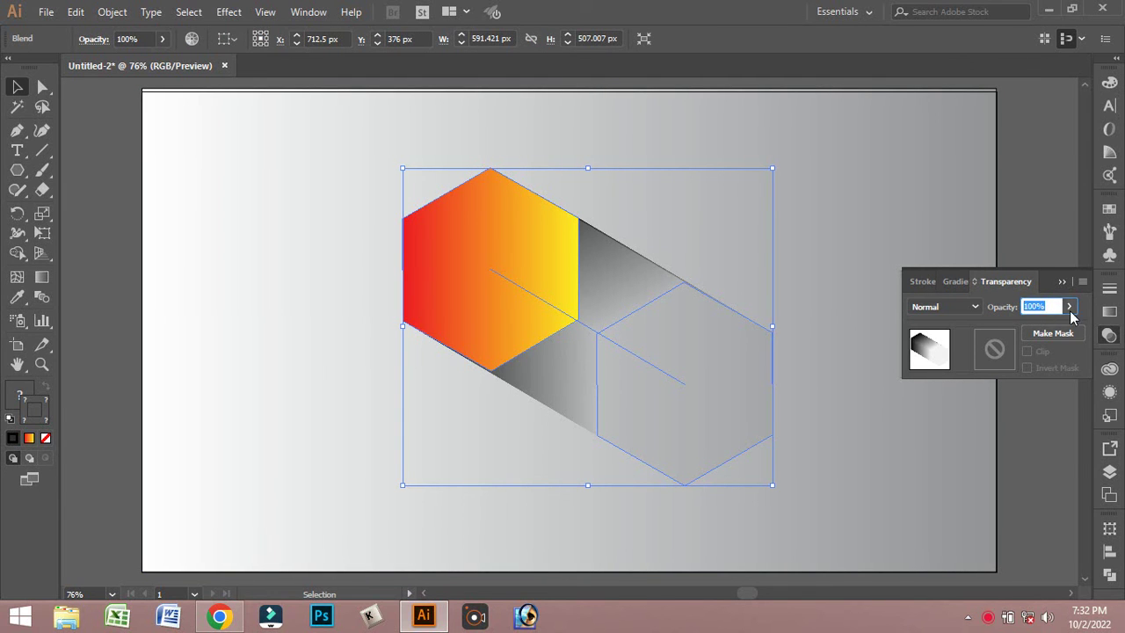
left_click(1069, 307)
left_click_drag(1066, 330, 1033, 331)
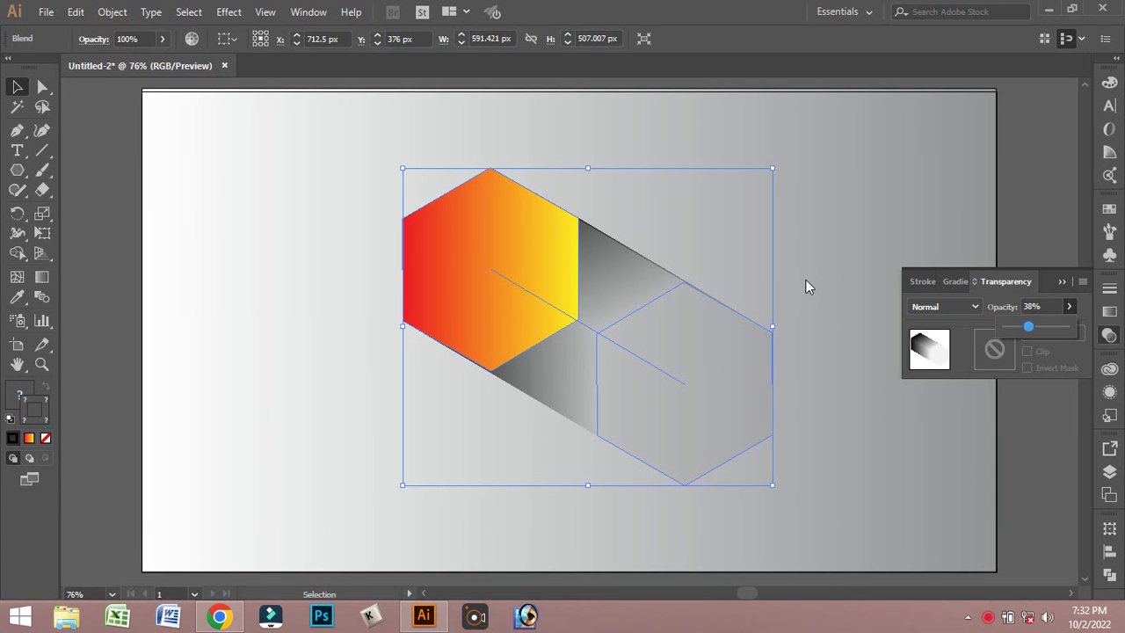
left_click(809, 363)
key("ctrl+h")
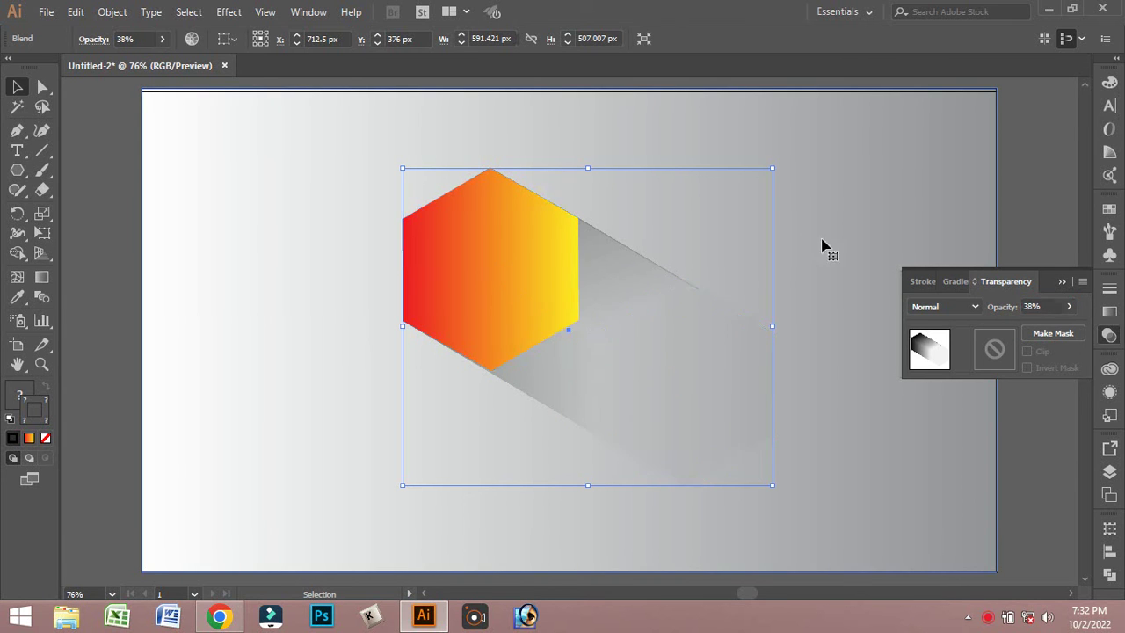
left_click(824, 246)
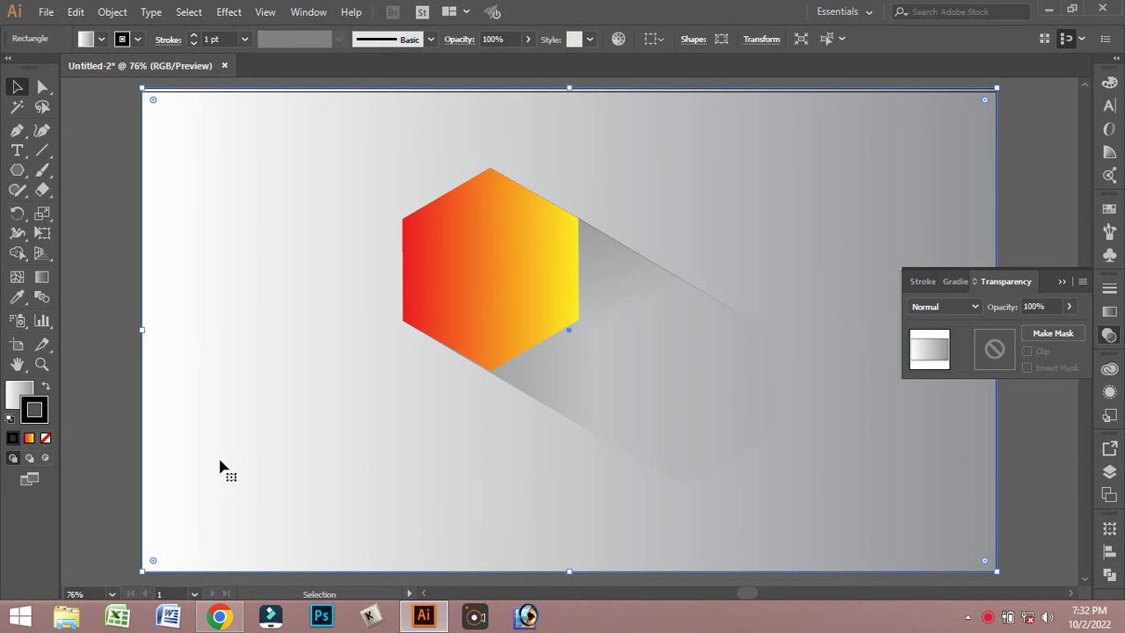
Step: Reselect the shadow blend and settle its opacity at 20%
left_click(767, 448)
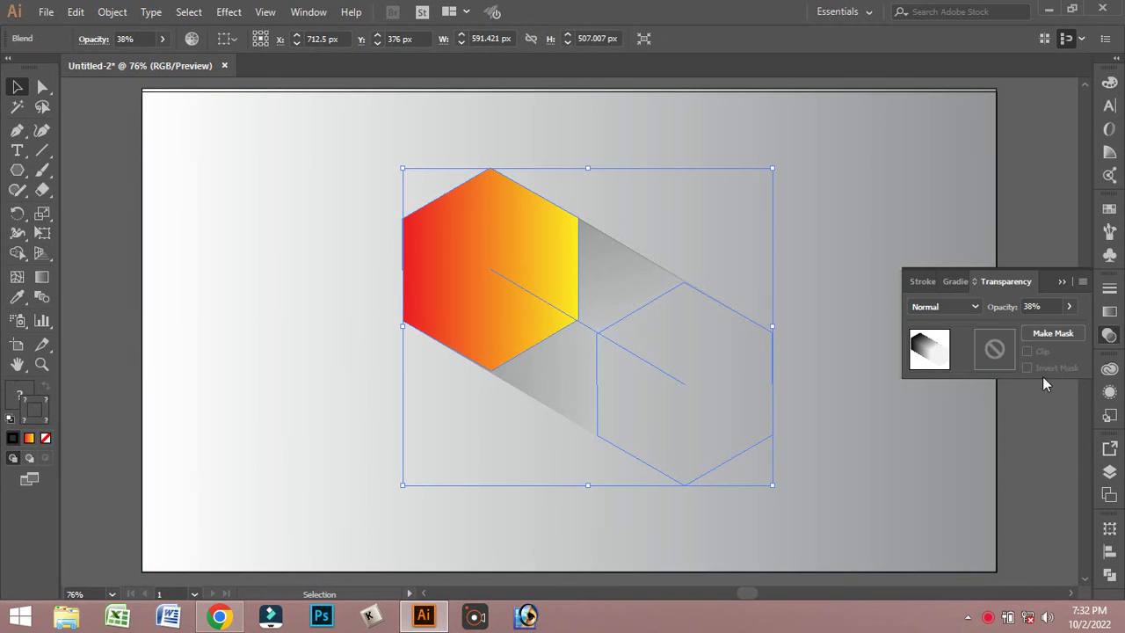
left_click(1109, 335)
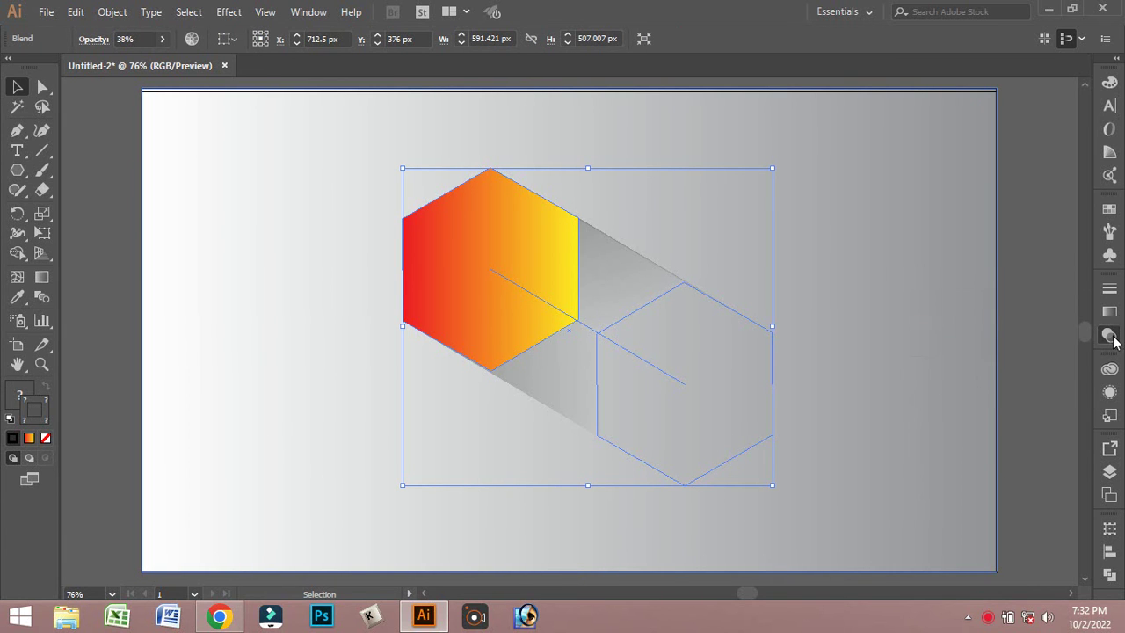
left_click(1042, 306)
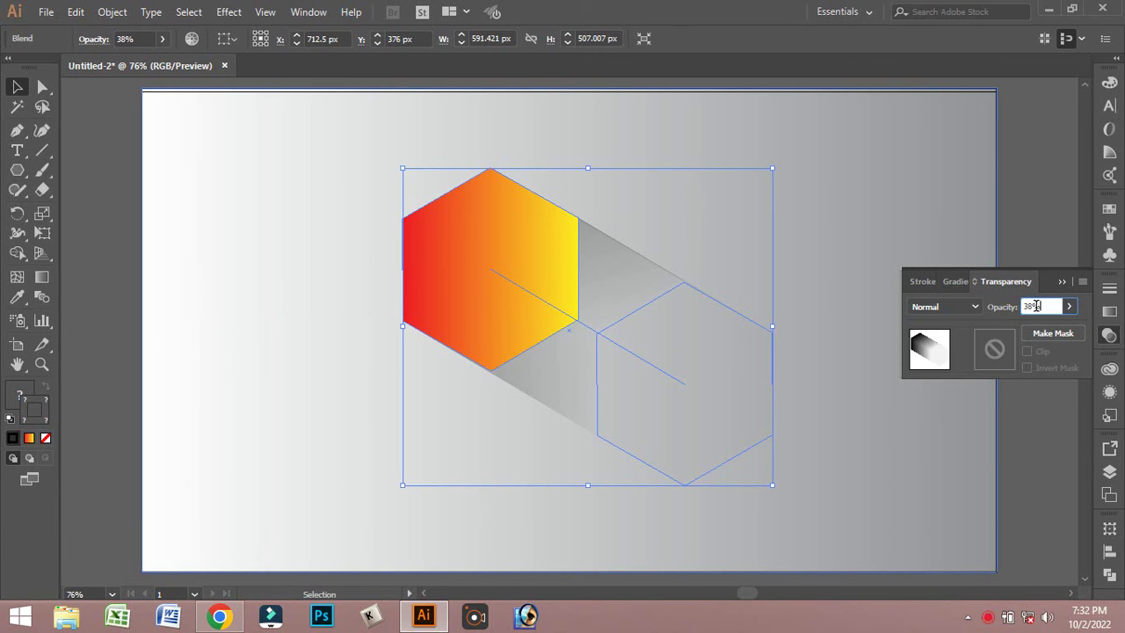
left_click(1069, 308)
left_click_drag(1037, 332, 1005, 325)
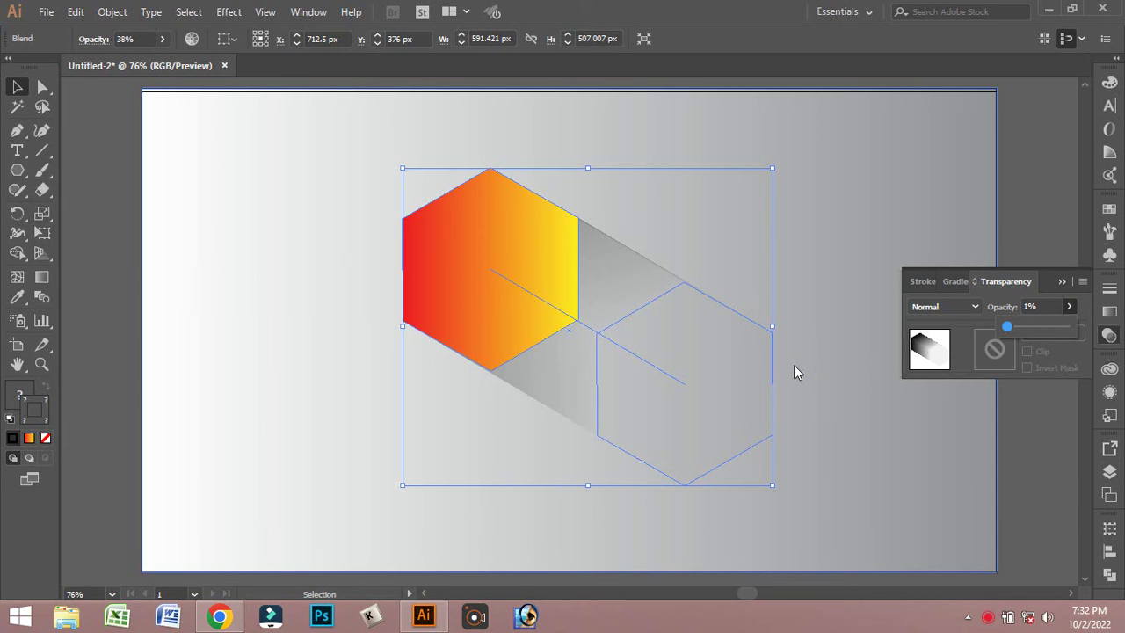
left_click_drag(1007, 324, 1015, 326)
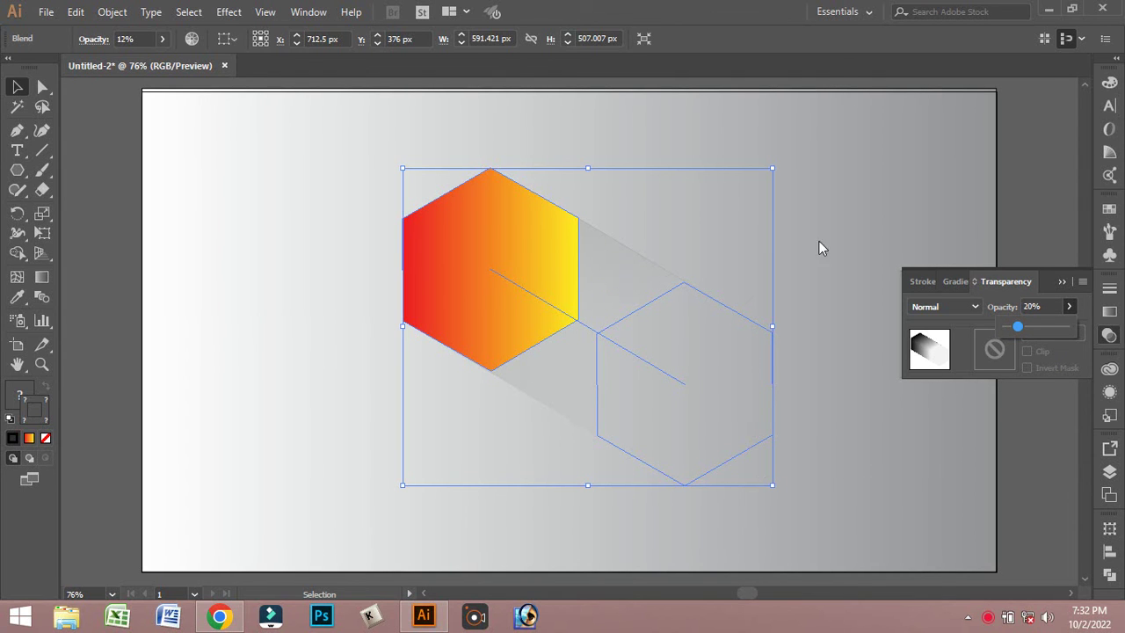
key("Return")
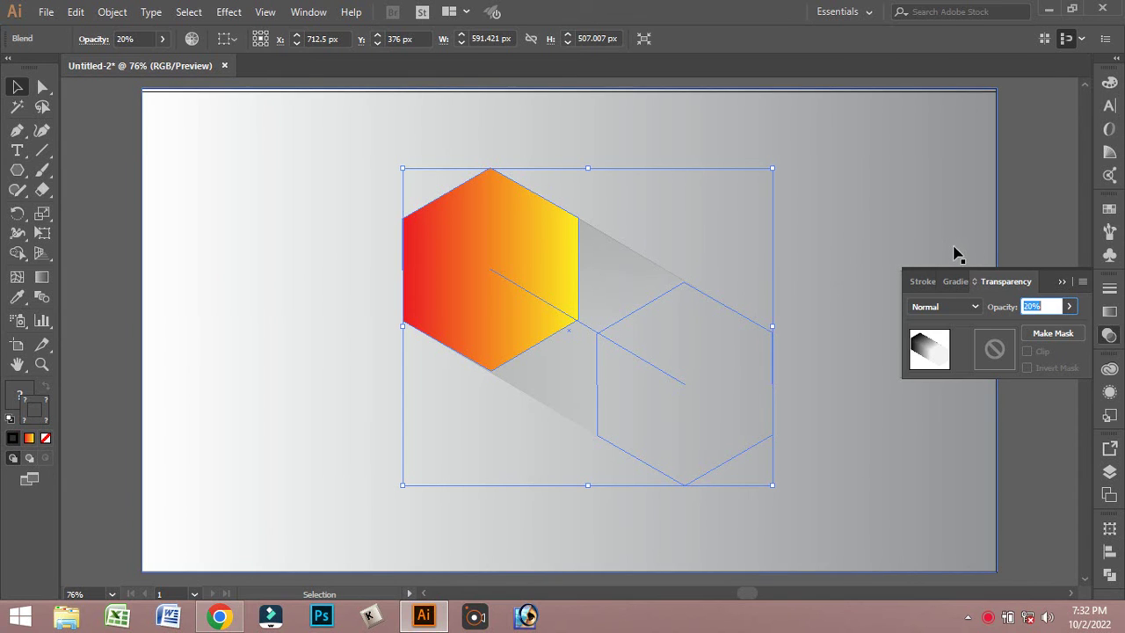
left_click(1061, 282)
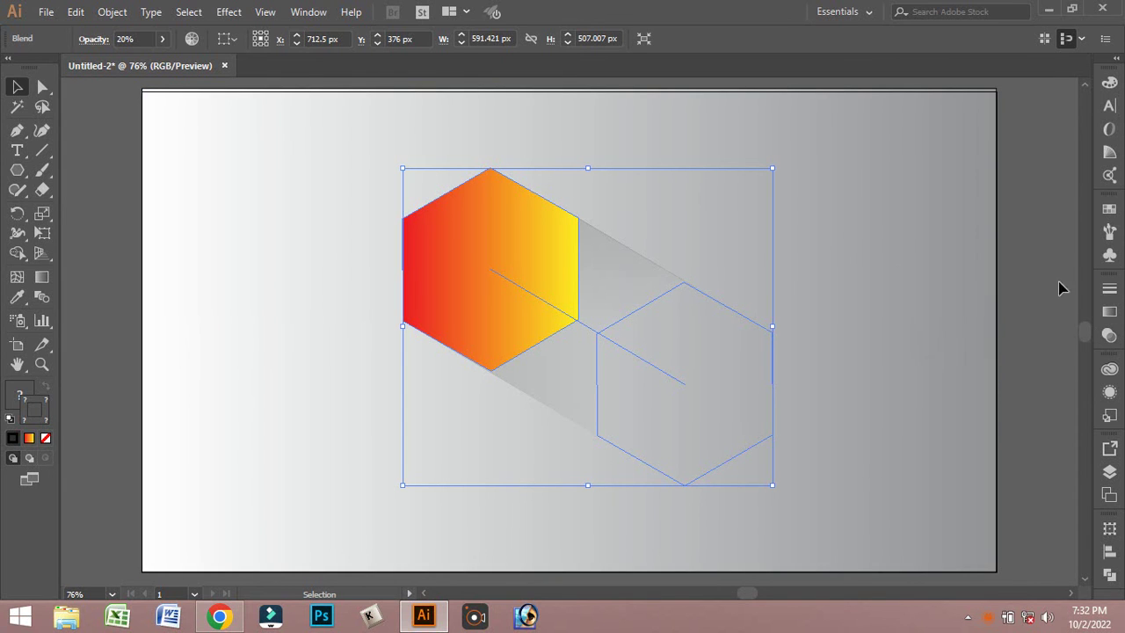
left_click(857, 244)
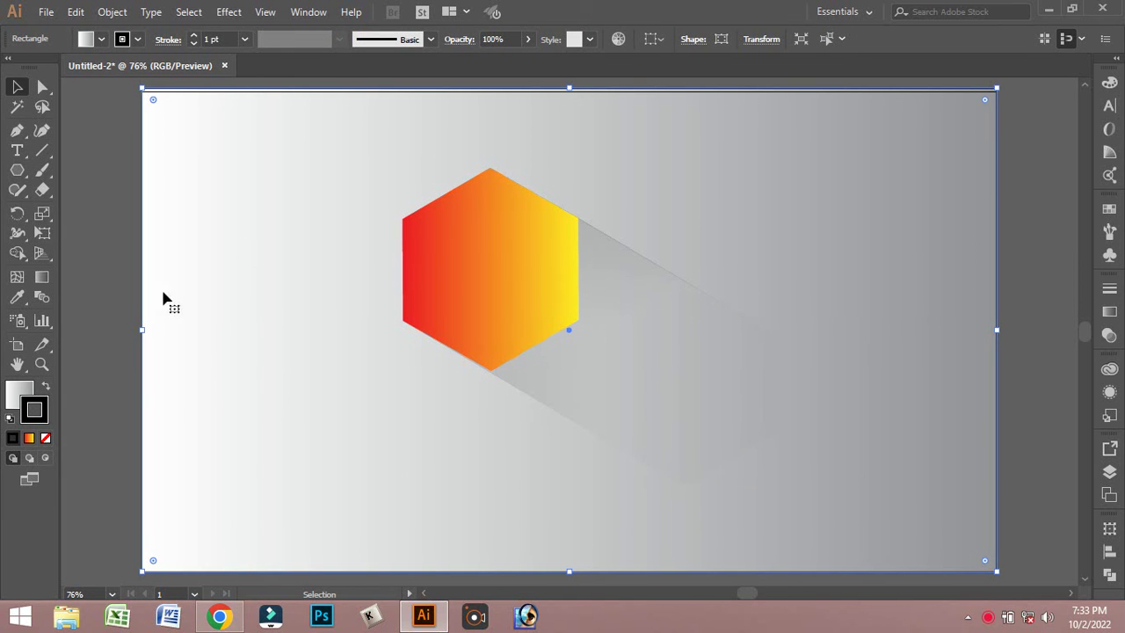
Step: Fill the background rectangle with dark navy #110C56 from the Color Picker
double_click(19, 396)
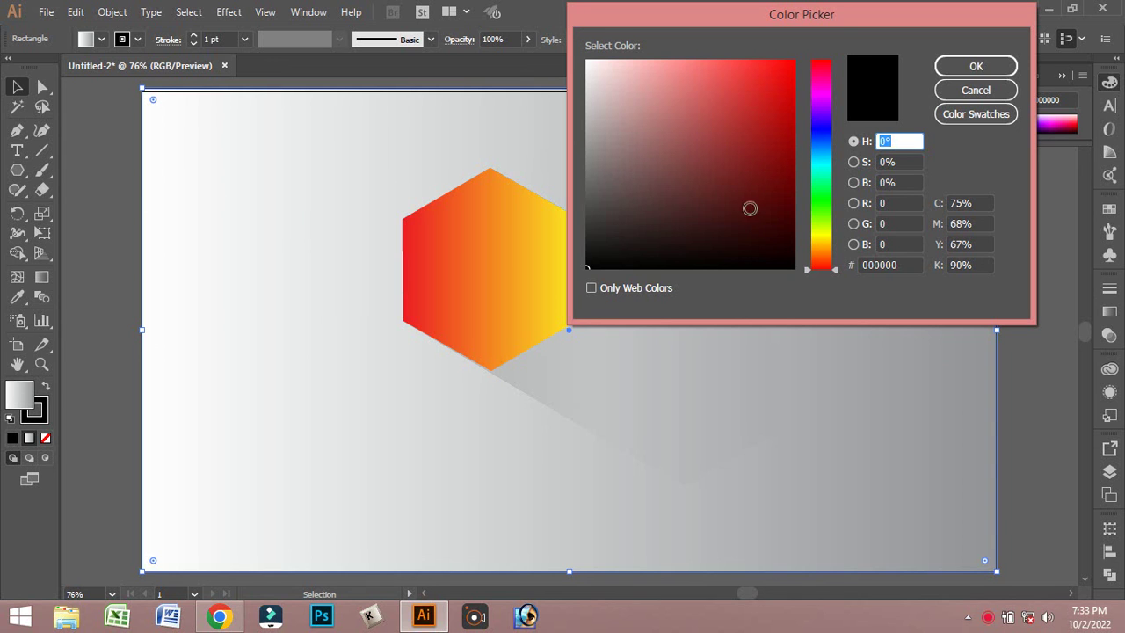
left_click(822, 126)
left_click(771, 187)
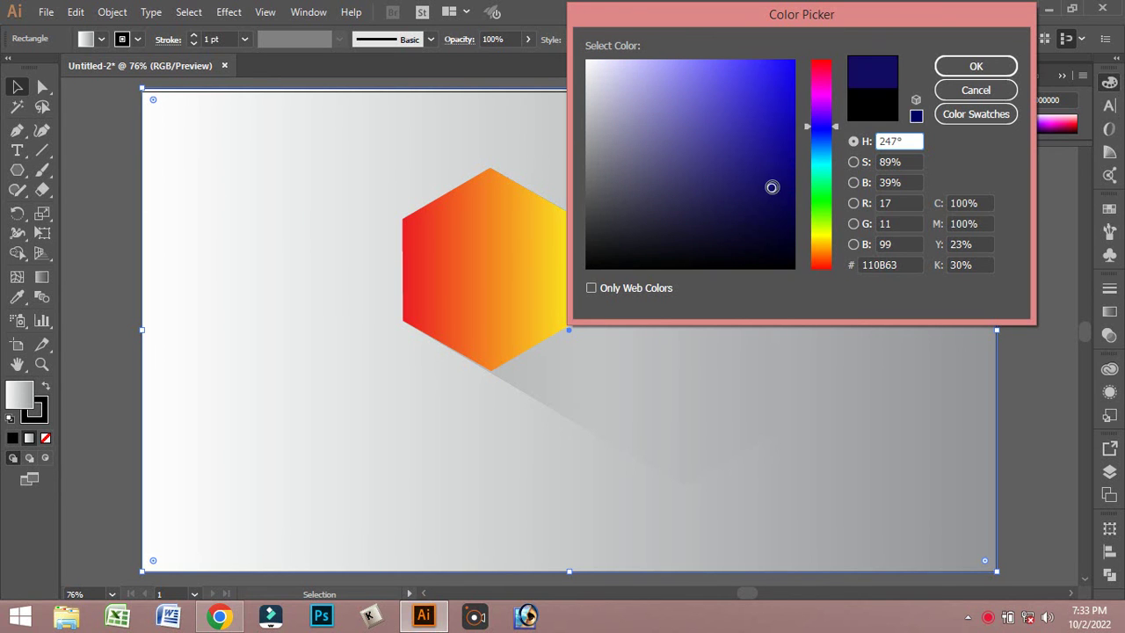
left_click(975, 65)
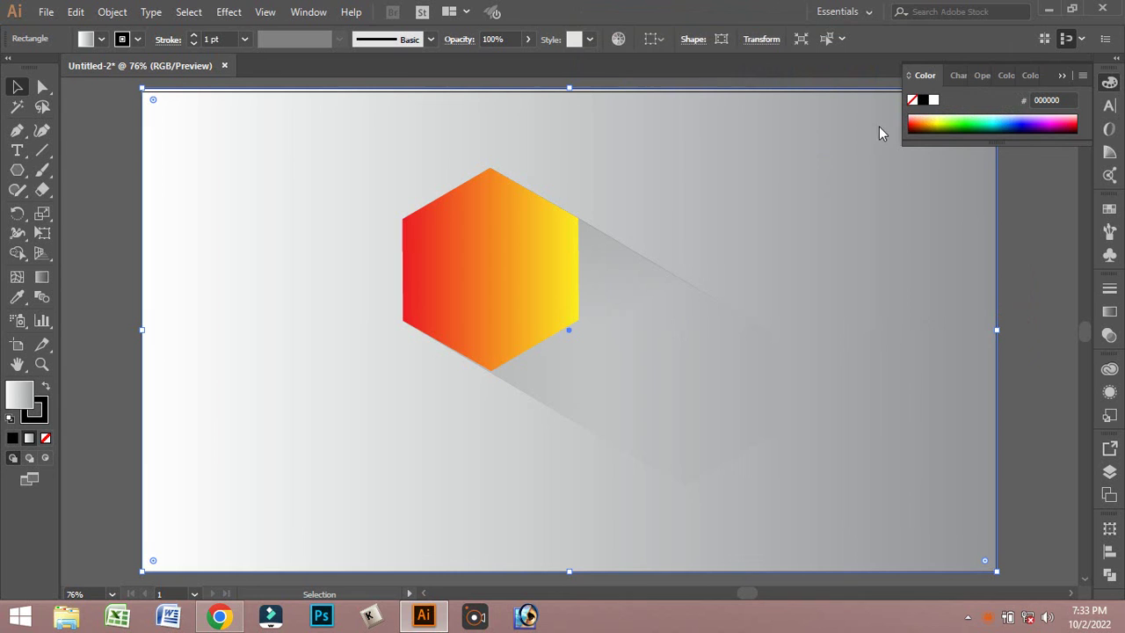
Step: Apply a linear gradient to the background with a dark brown left stop
left_click(43, 278)
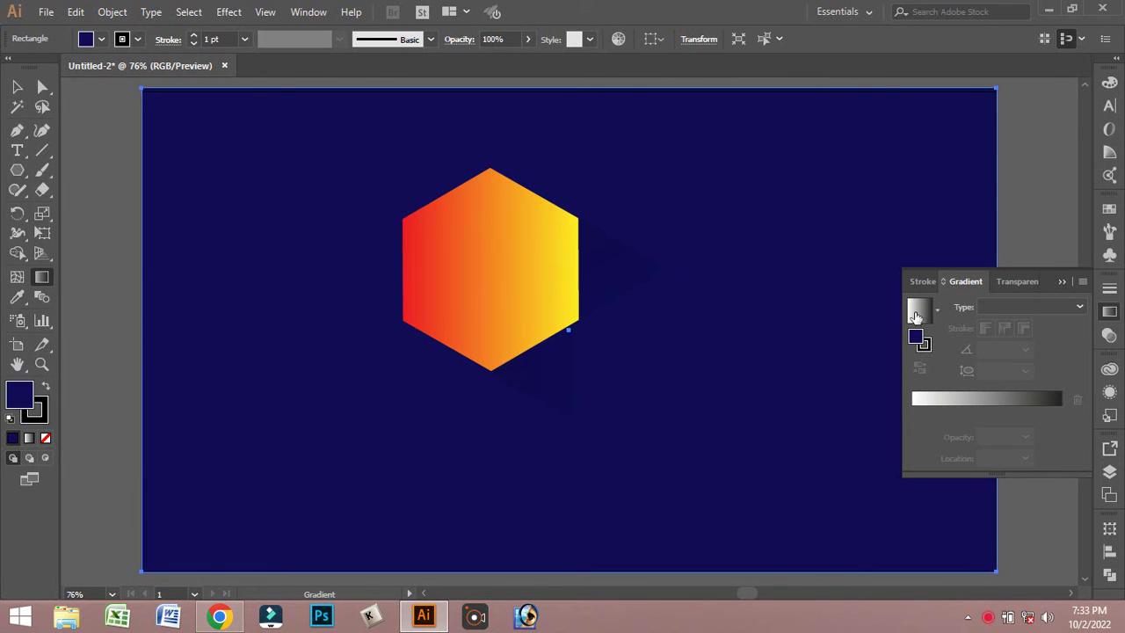
left_click(916, 314)
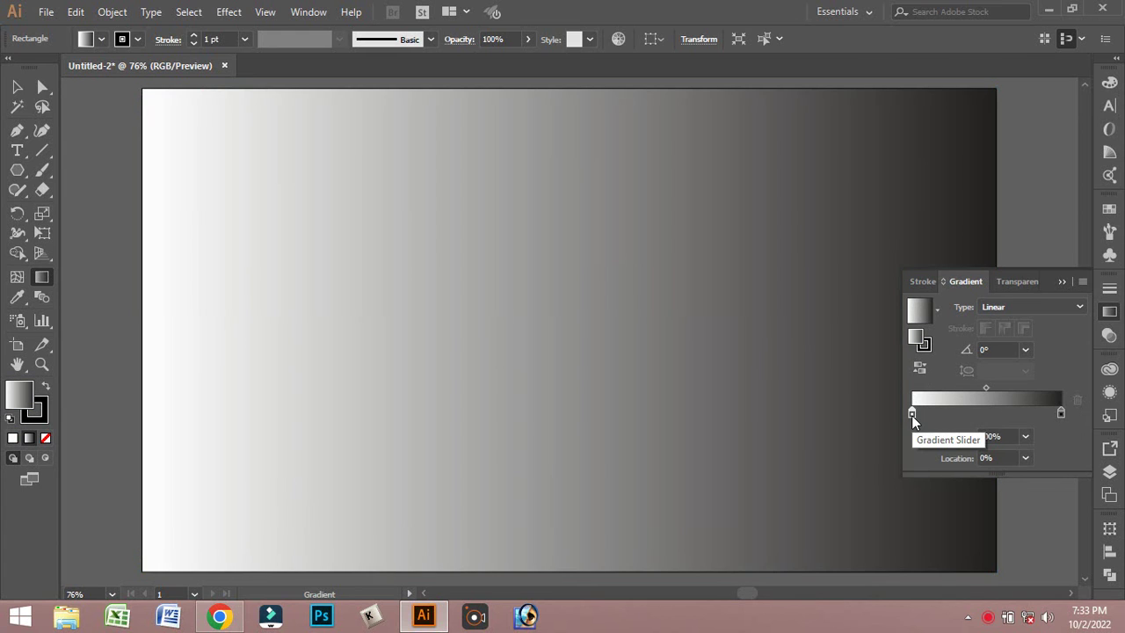
double_click(913, 413)
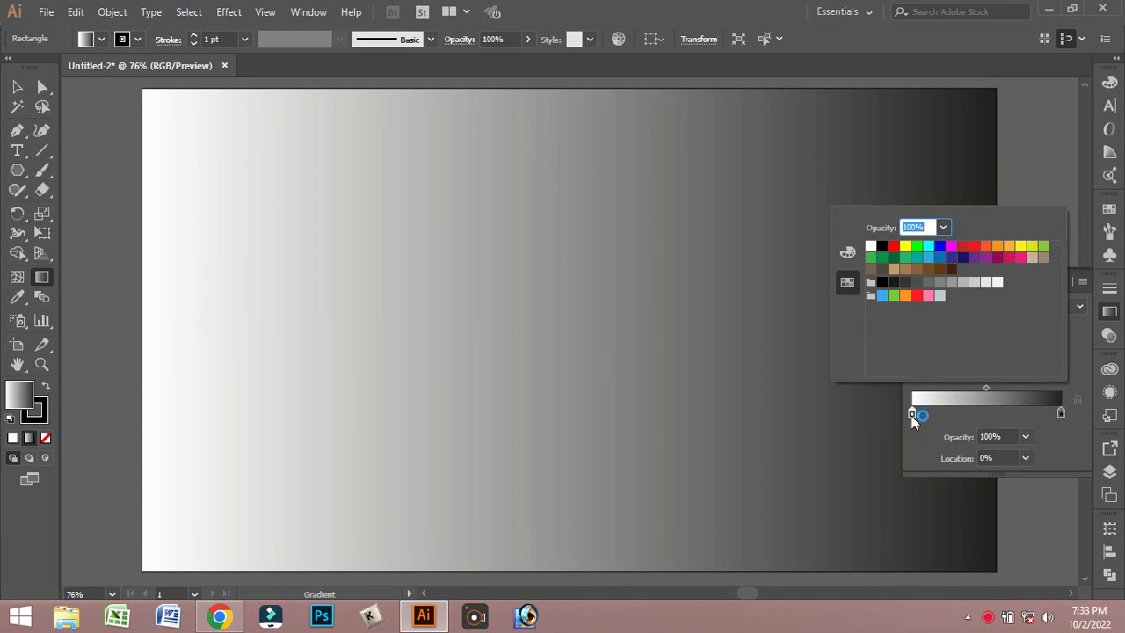
left_click(934, 271)
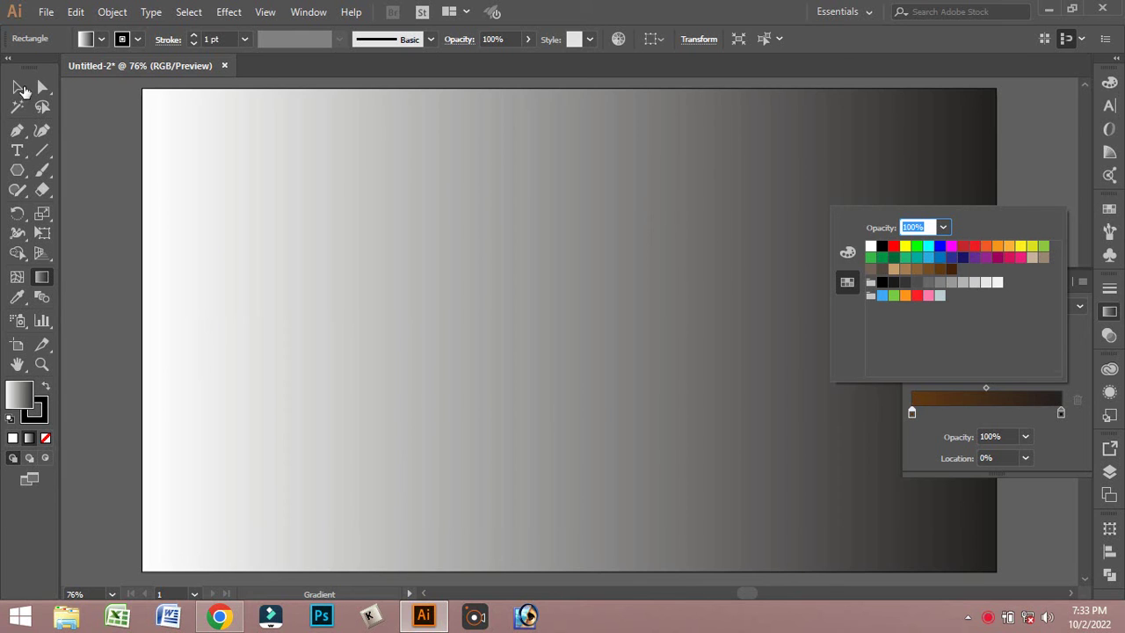
key("Escape")
key("v")
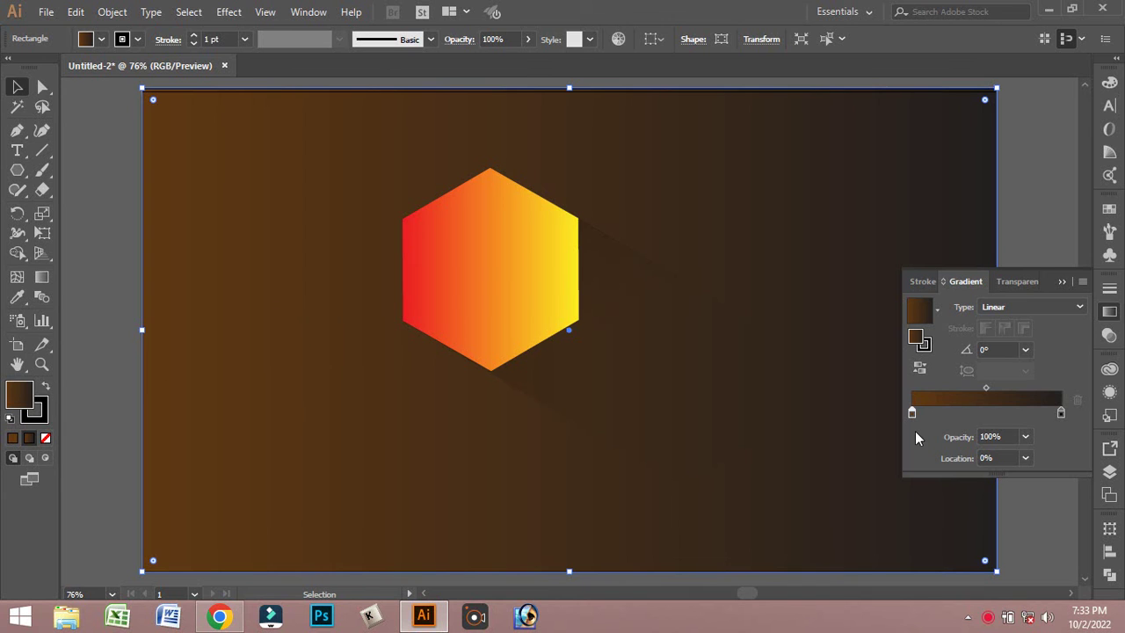
Step: Recheck the gradient stop colour and hexagon stacking, then close the Gradient panel
double_click(914, 414)
key("ctrl+shift+bracketright")
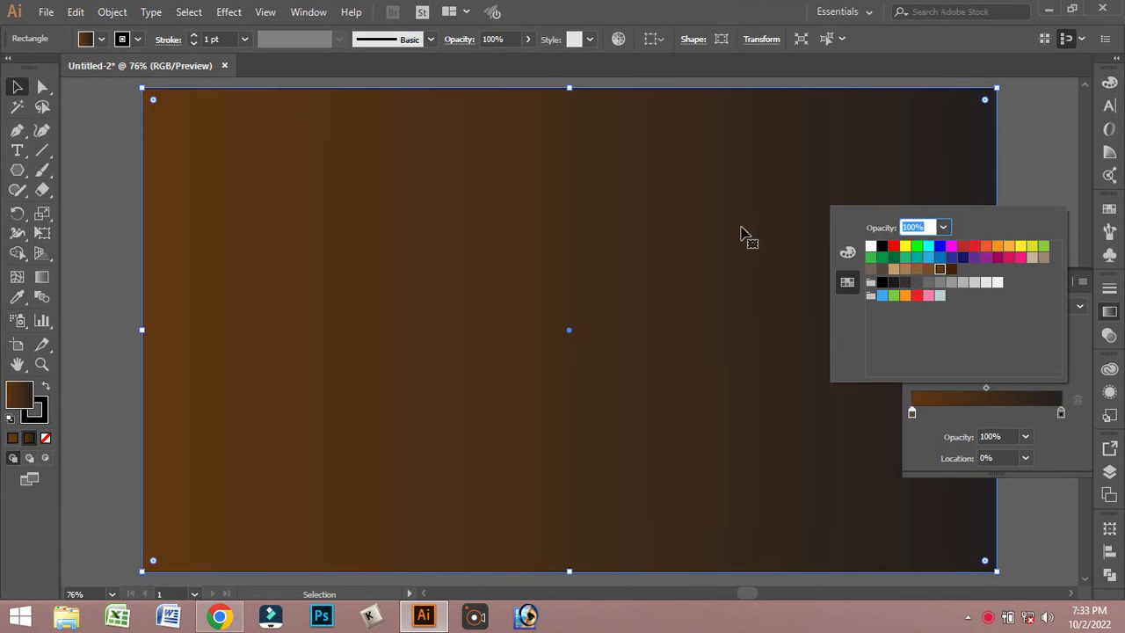
key("ctrl+shift+bracketleft")
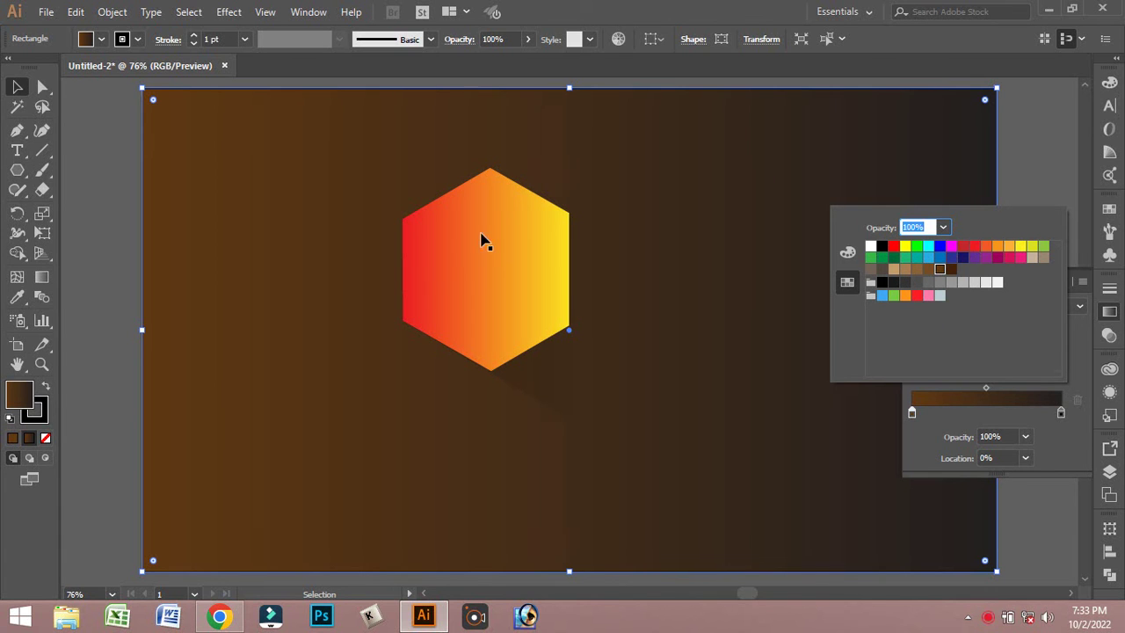
left_click(866, 151)
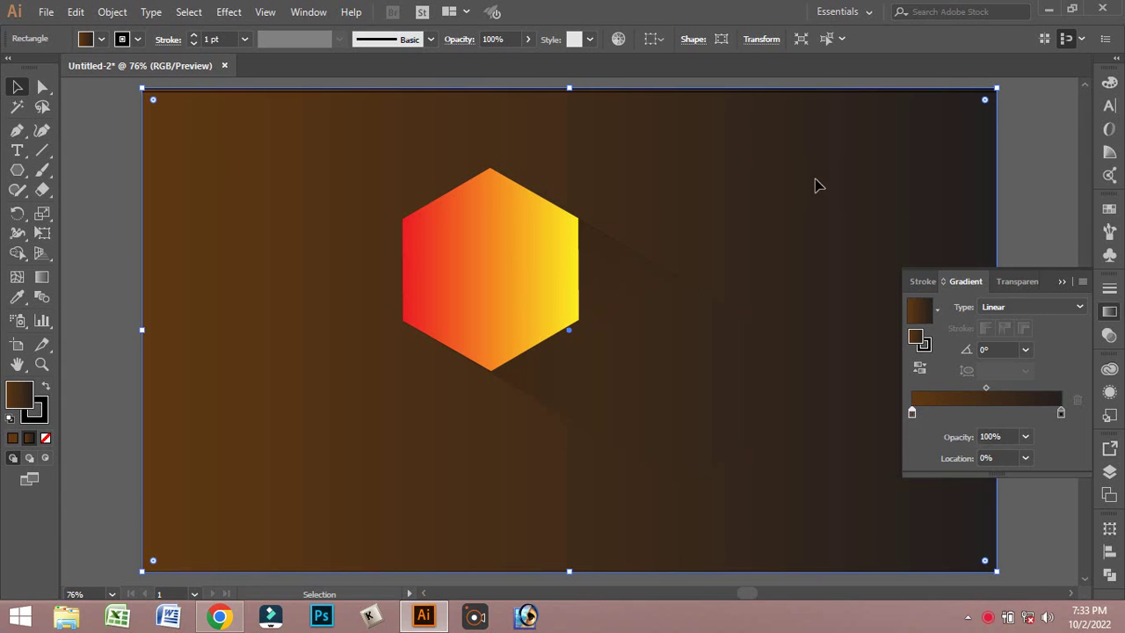
left_click(1062, 281)
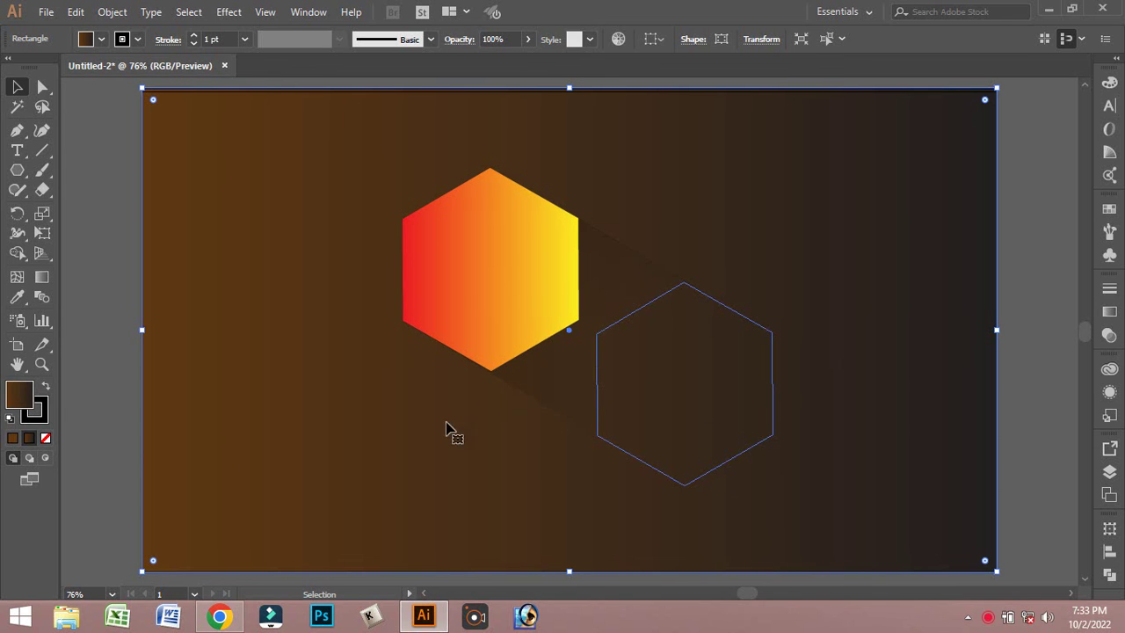
left_click(17, 150)
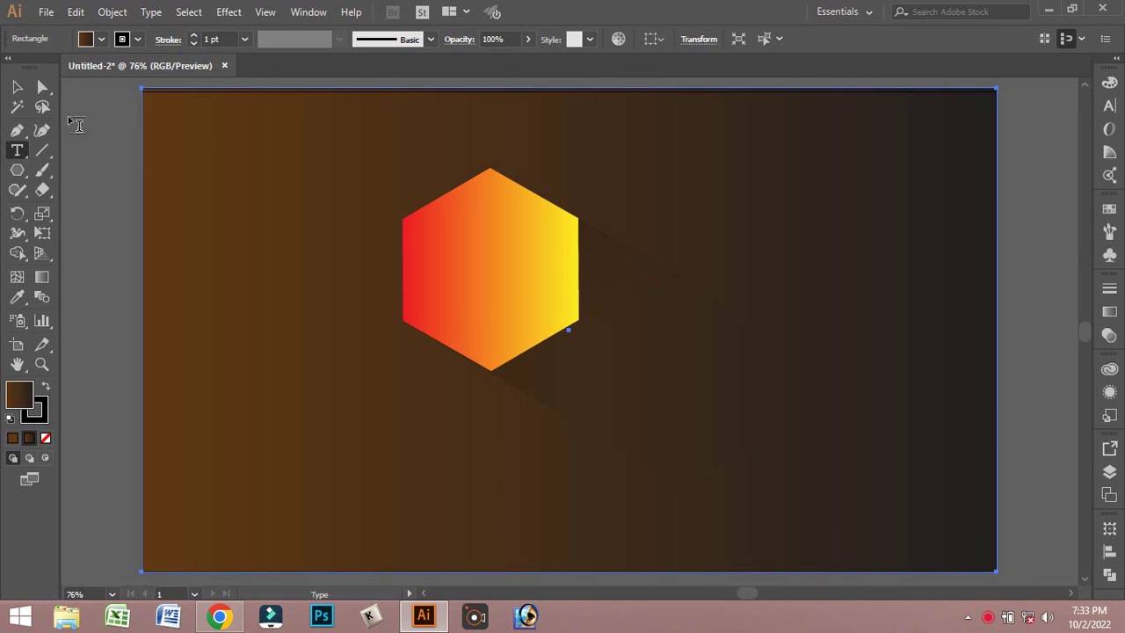
Step: Undo the background fill change with Ctrl+Z to return it to white
left_click(83, 40)
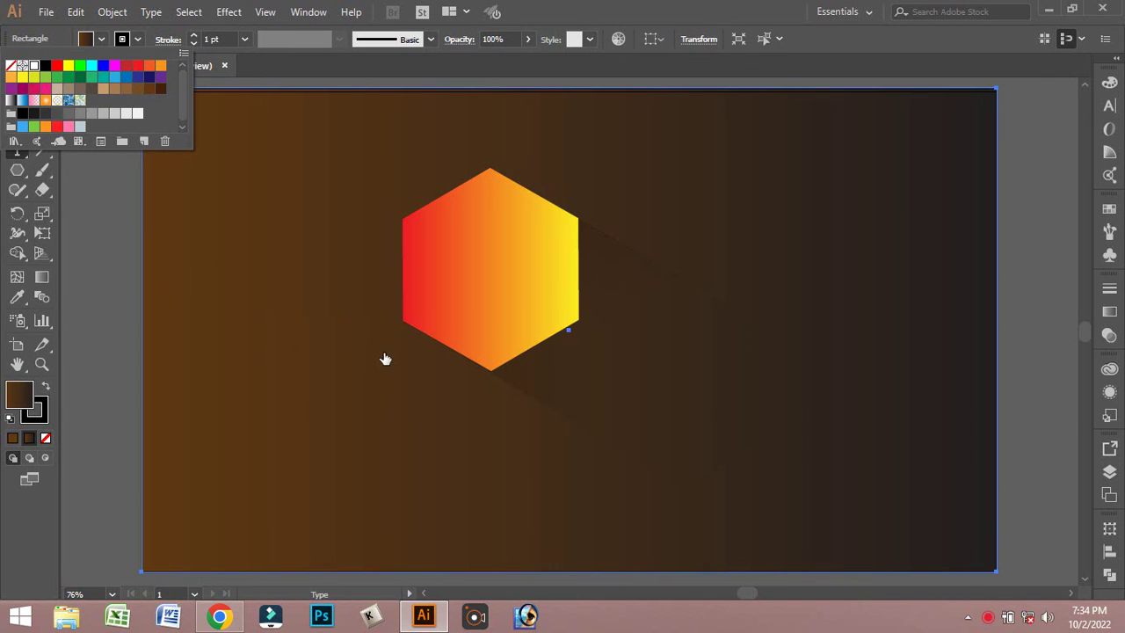
key("ctrl+z")
key("t")
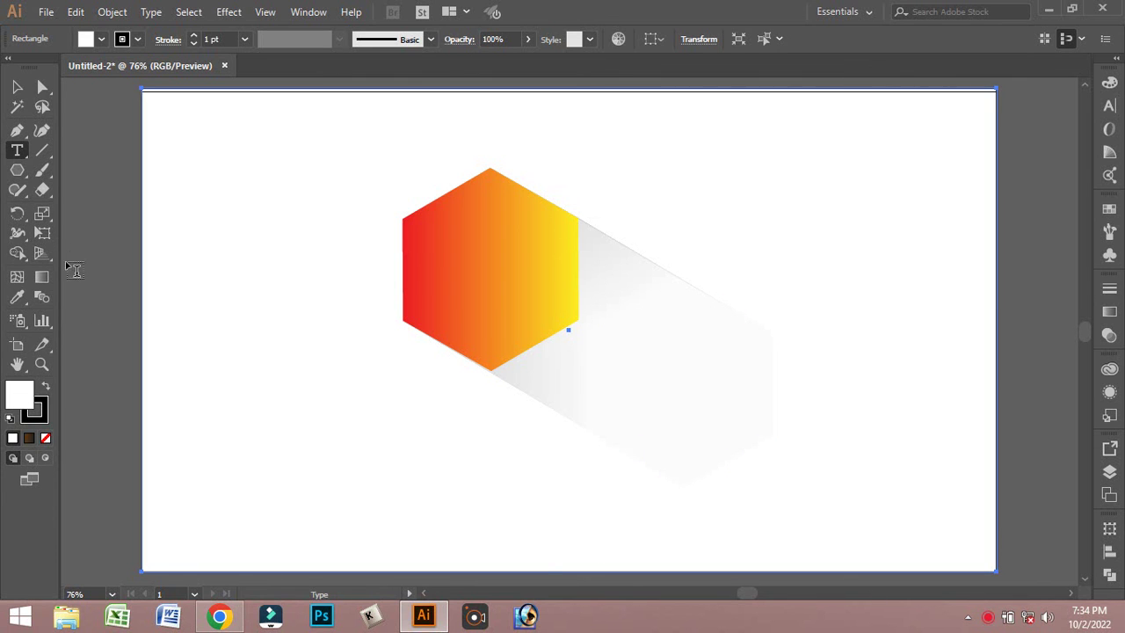
Step: Add Lorem ipsum text near the top-left with a 20 pt stroke, enlarged to about 56 pt
left_click(185, 150)
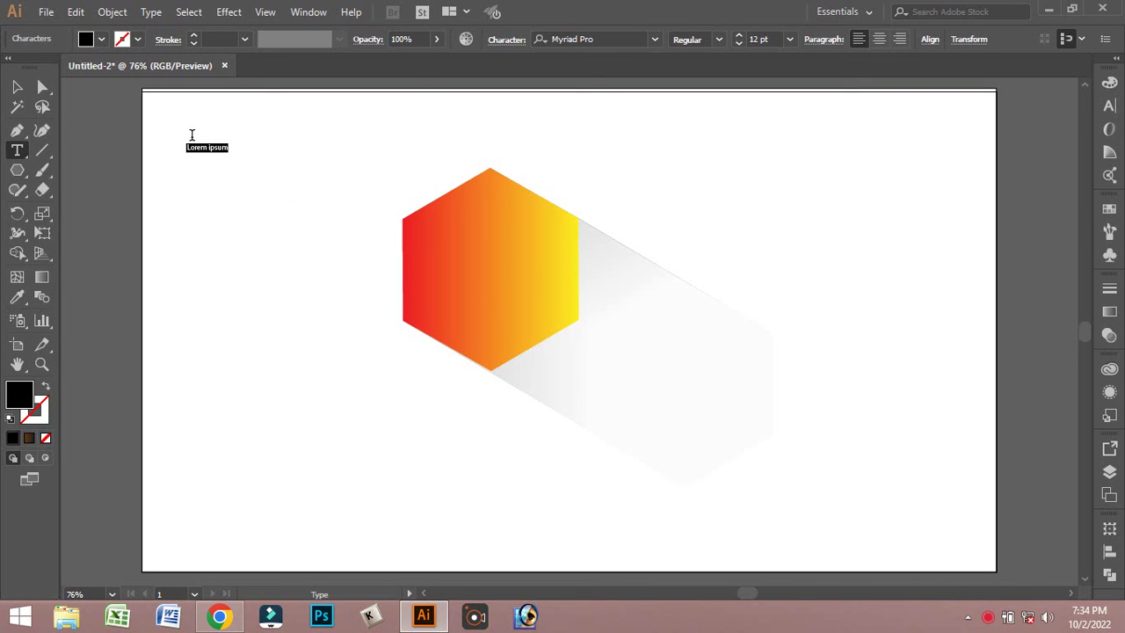
left_click(244, 39)
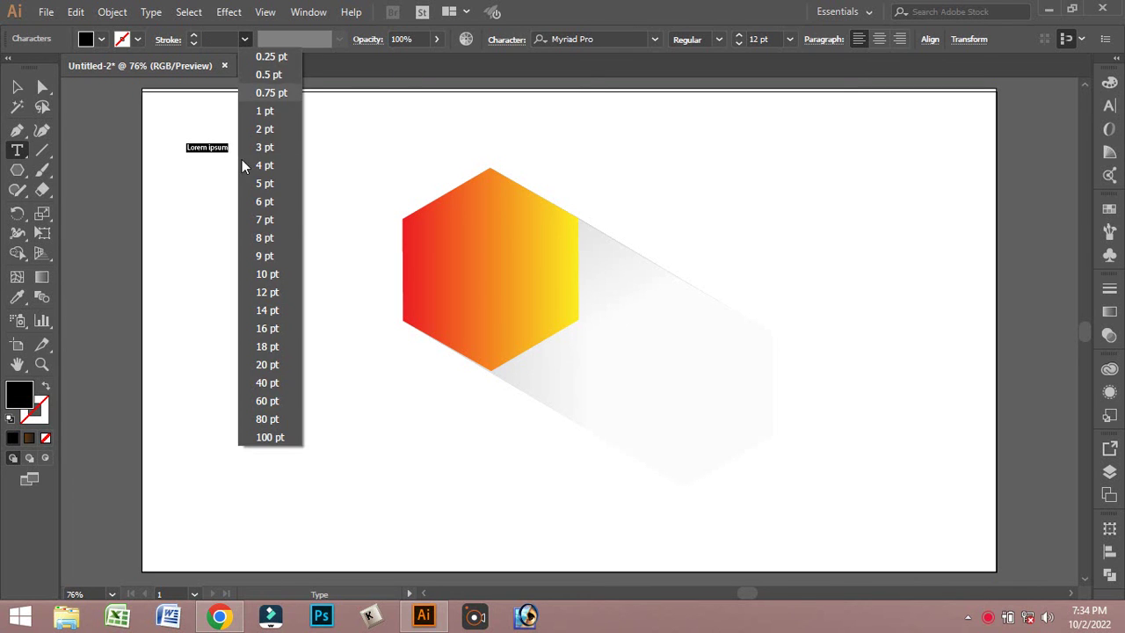
left_click(267, 364)
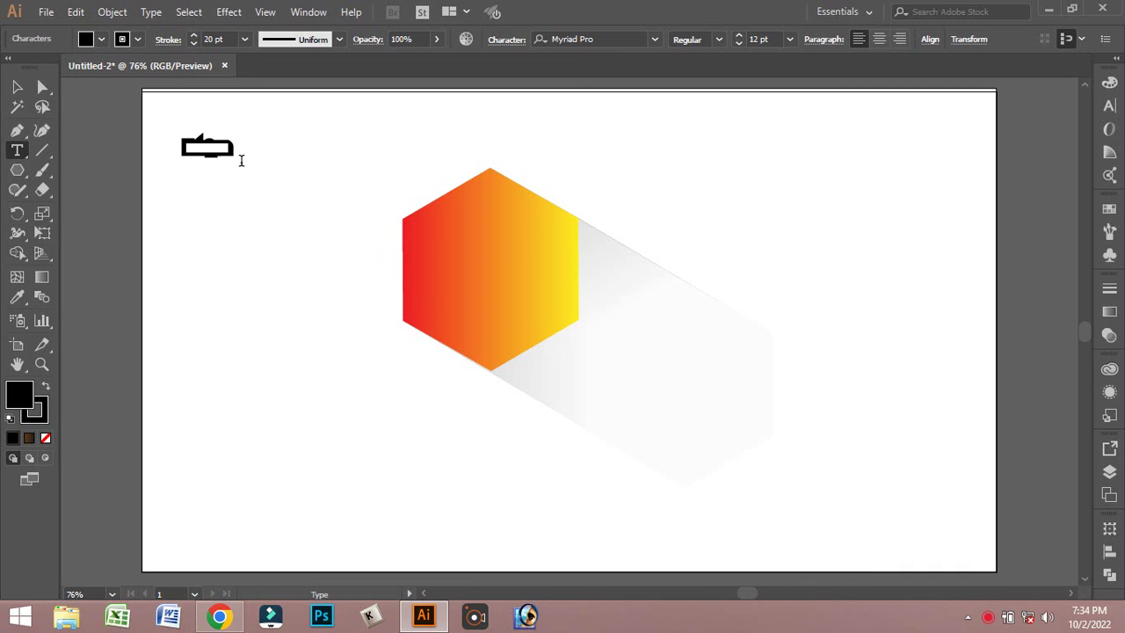
left_click(17, 86)
left_click_drag(235, 157, 325, 203)
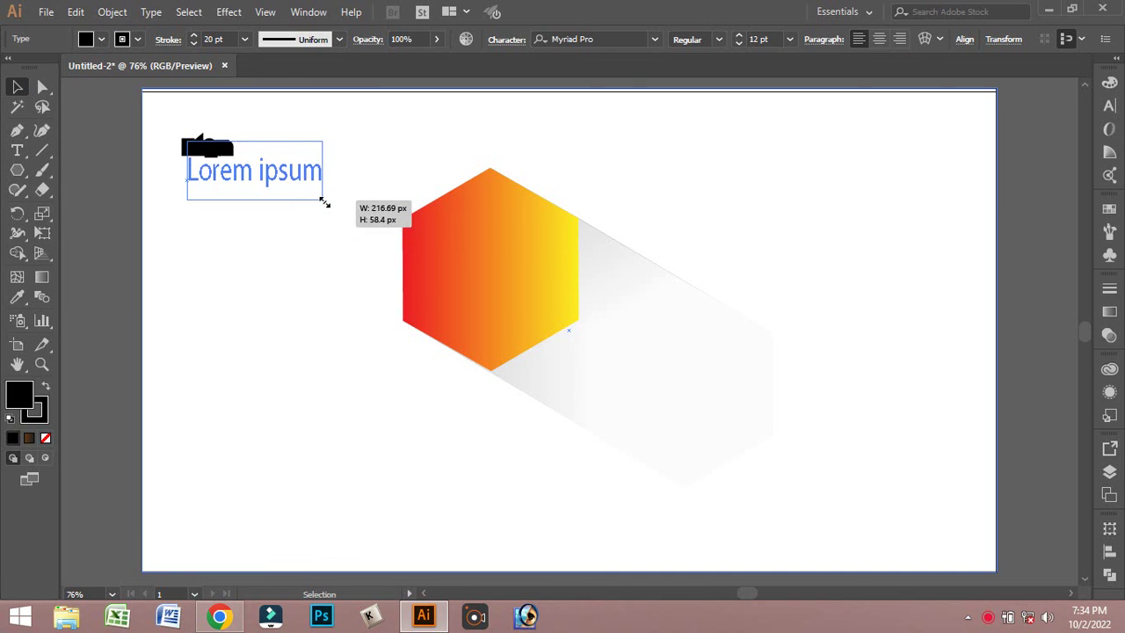
left_click_drag(325, 203, 334, 201)
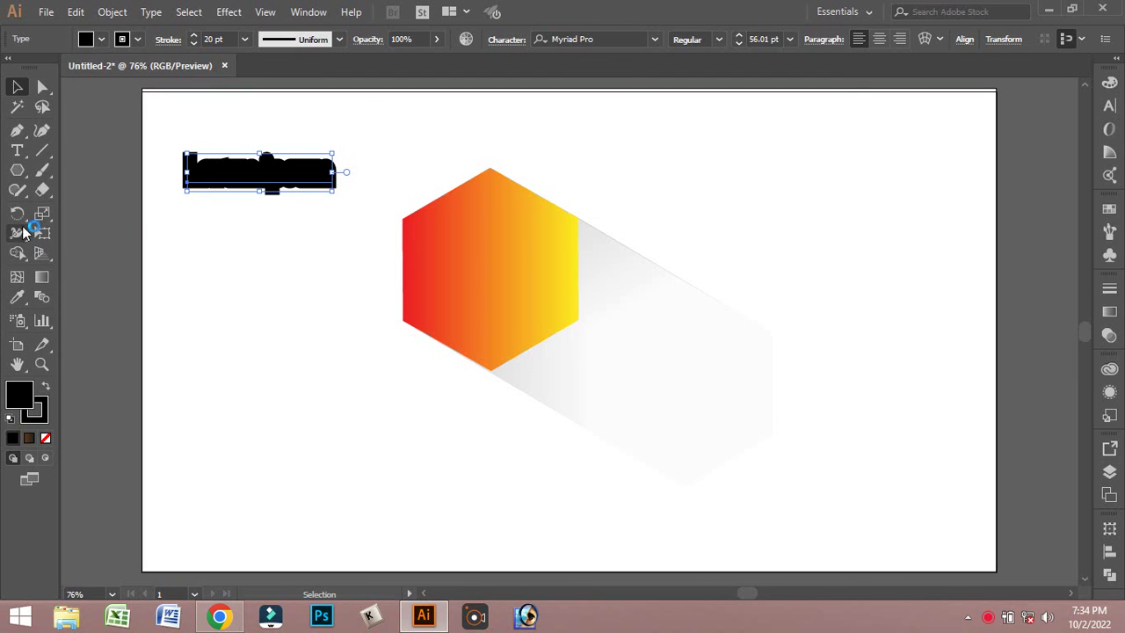
Step: Set the text's stroke to None and delete the Lorem ipsum placeholder
left_click(17, 150)
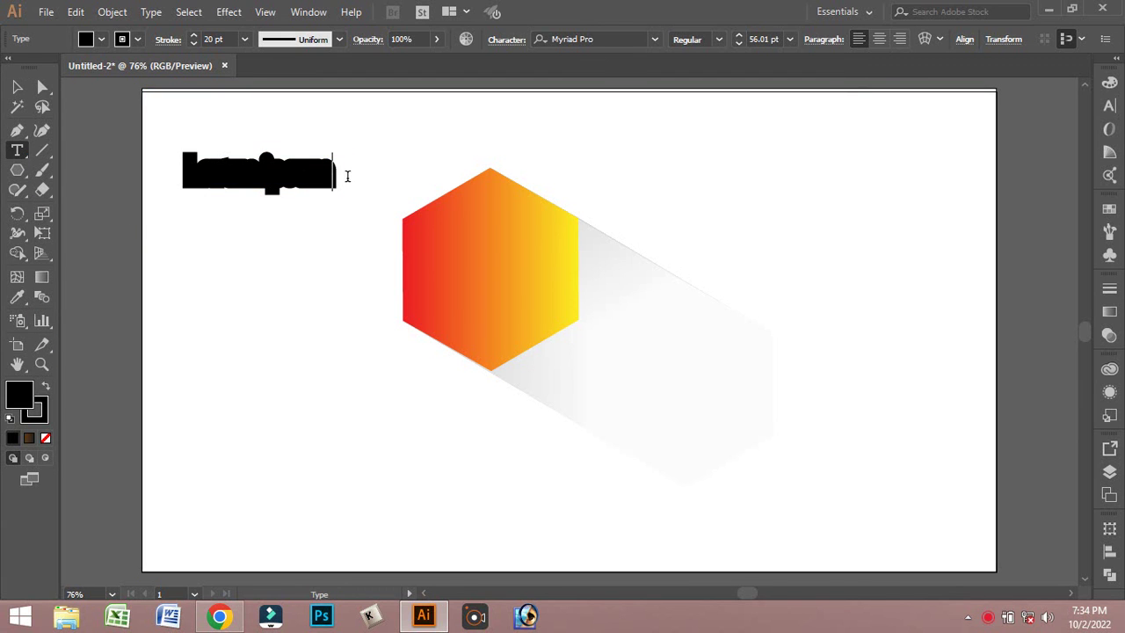
left_click(329, 169)
left_click(101, 38)
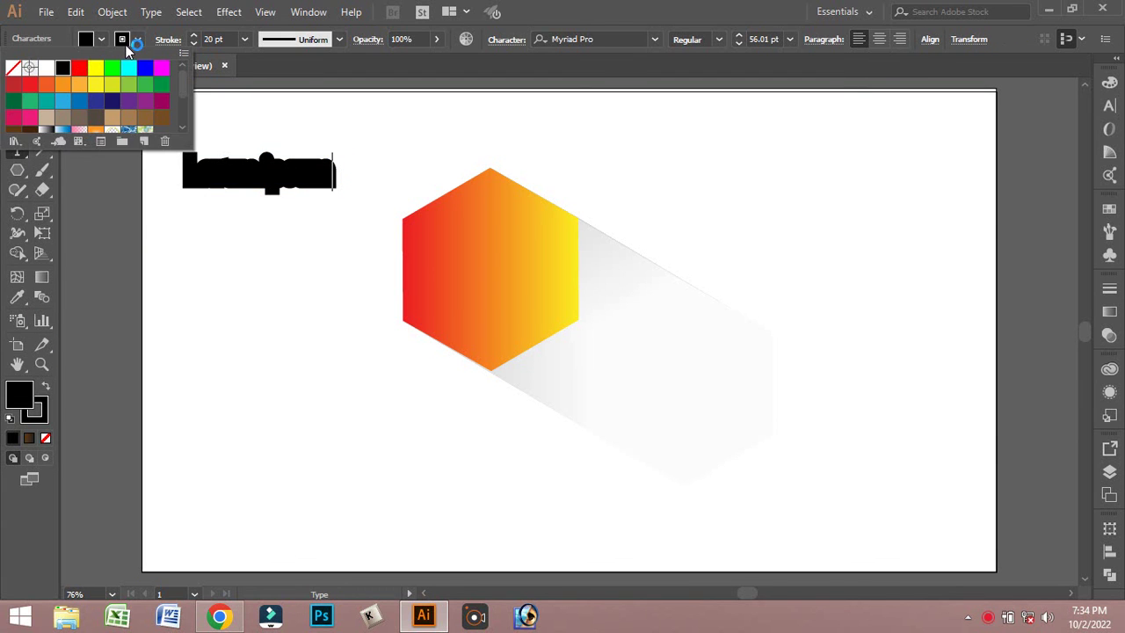
left_click(14, 68)
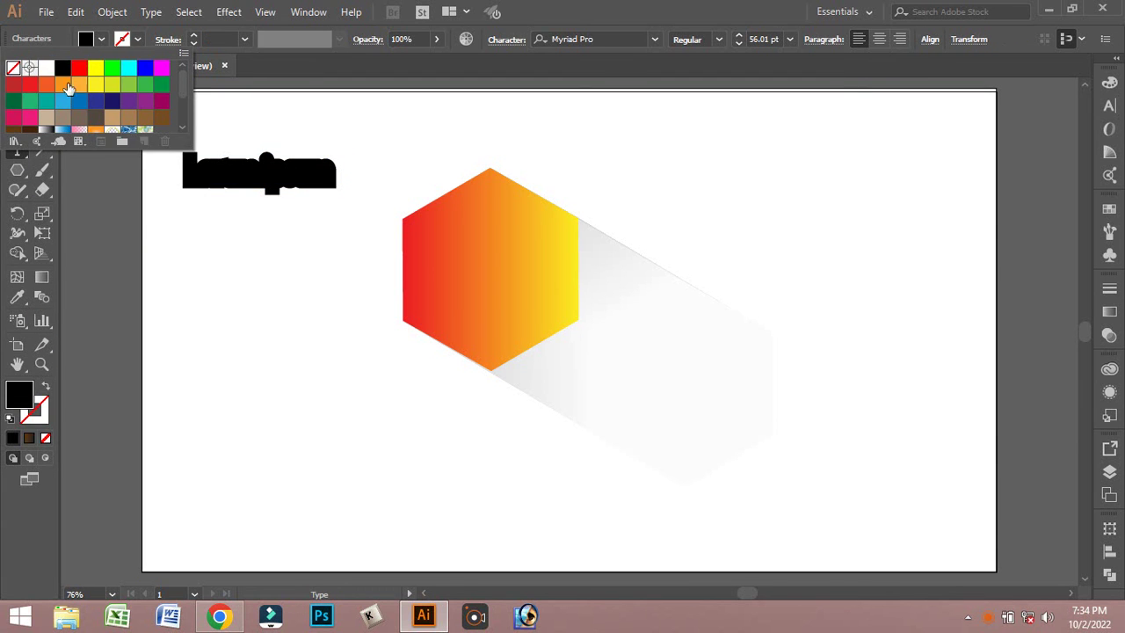
left_click(327, 172)
key("Escape")
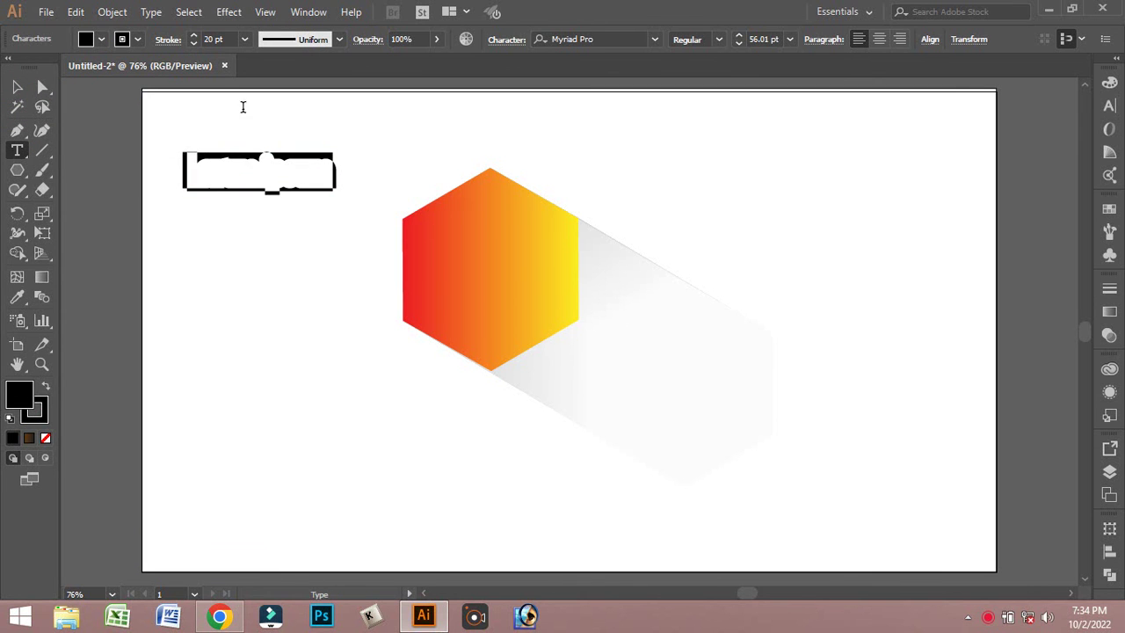
left_click(138, 39)
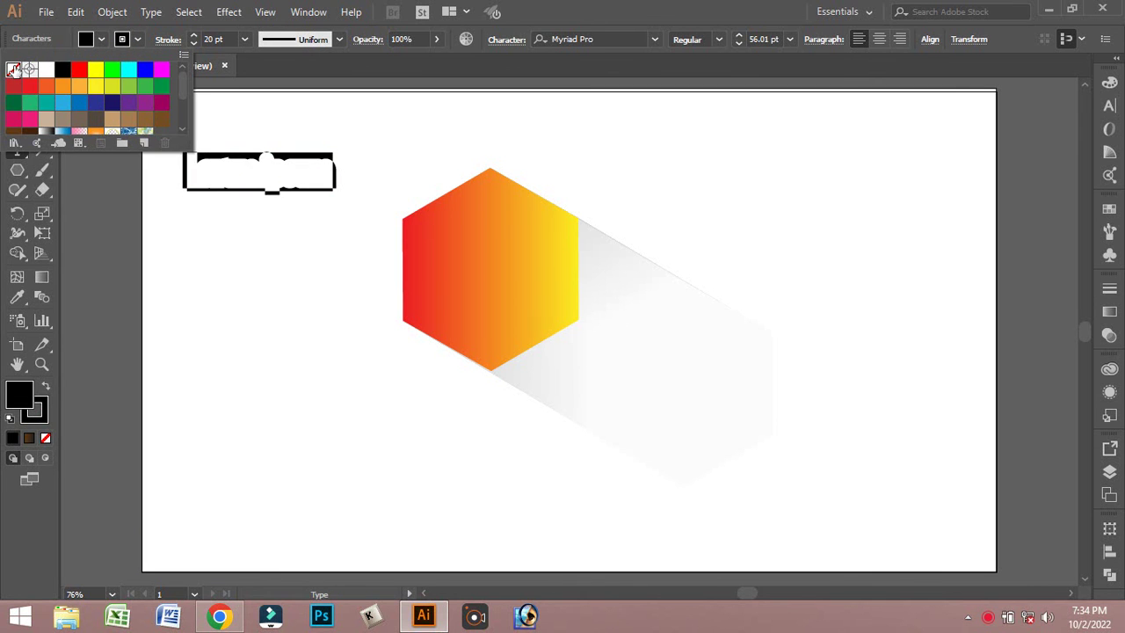
left_click(13, 68)
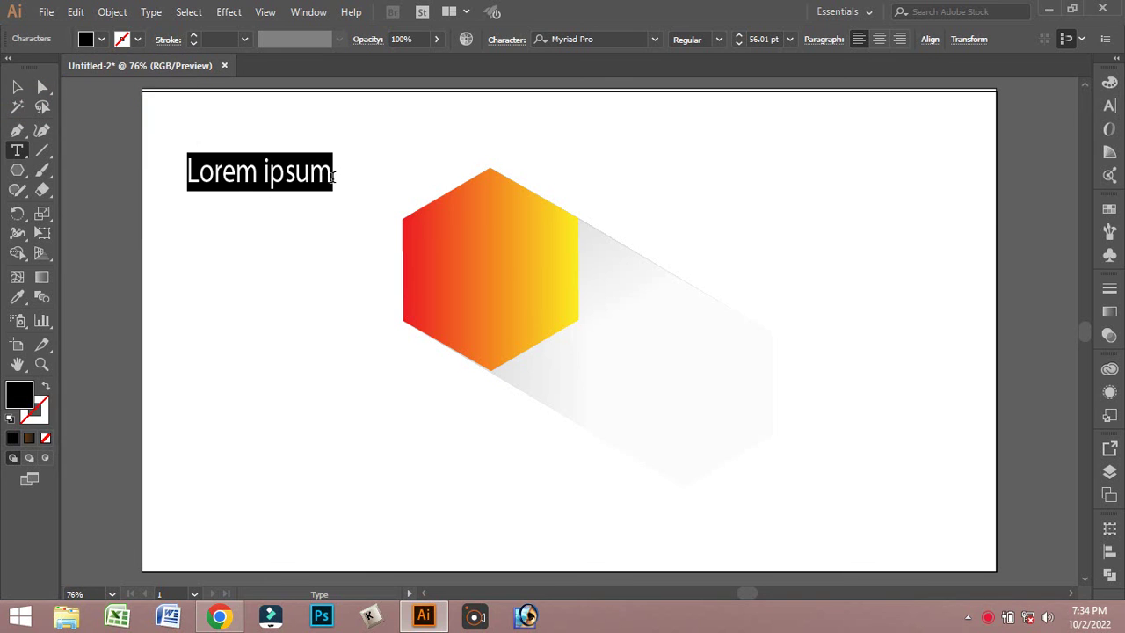
left_click(333, 176)
key("BackSpace")
key("BackSpace")
key("BackSpace")
key("BackSpace")
key("BackSpace")
key("BackSpace")
key("BackSpace")
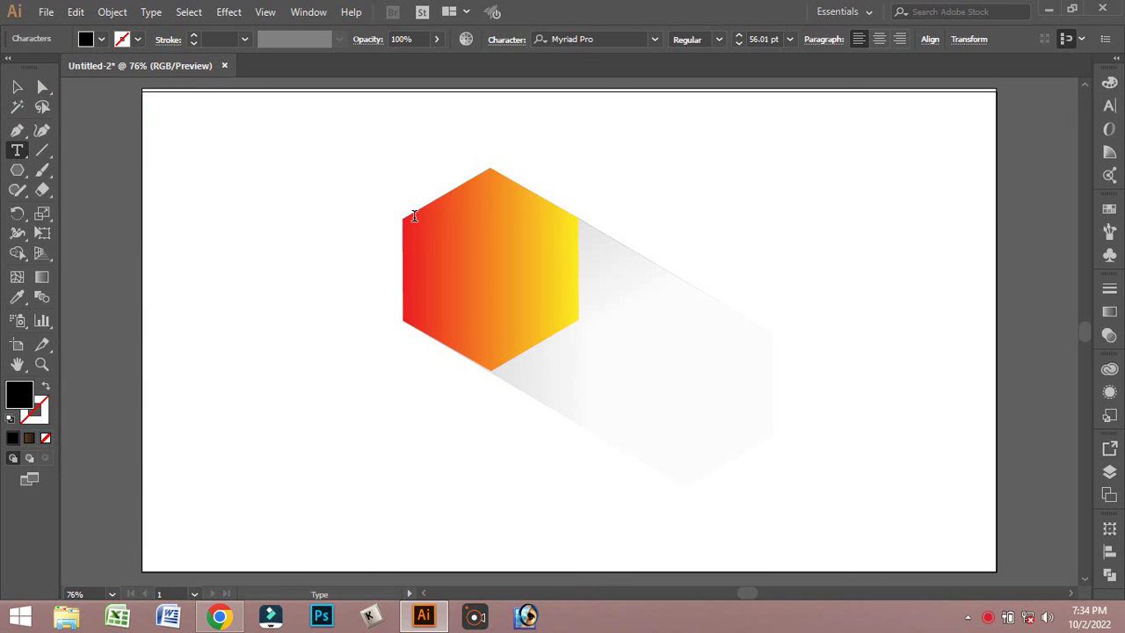
Step: Type 'Thank you for watching please subscribe my channel keep', then 'supporting thank you' on a second line
type("T")
type("hnak")
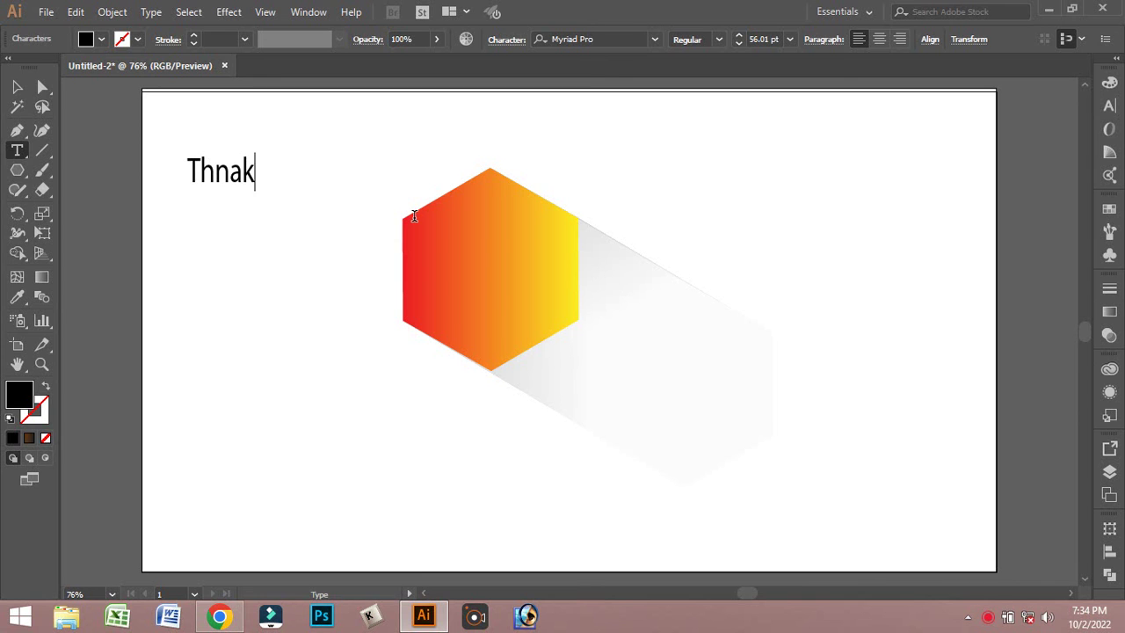
key("BackSpace")
key("BackSpace")
type("nk your")
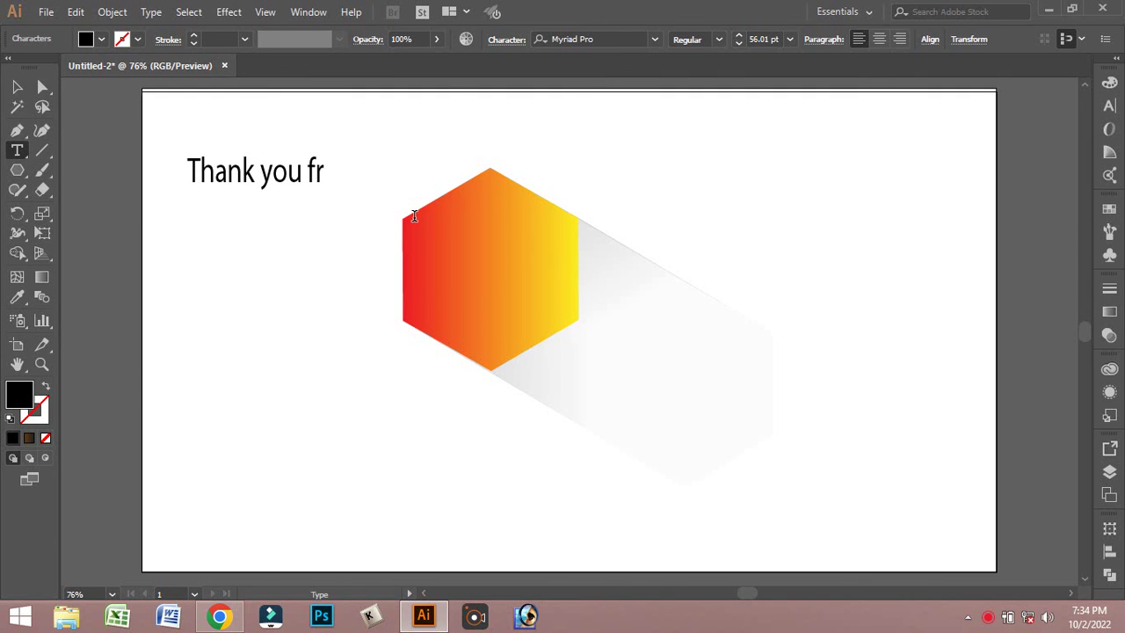
type("or")
type(" watching")
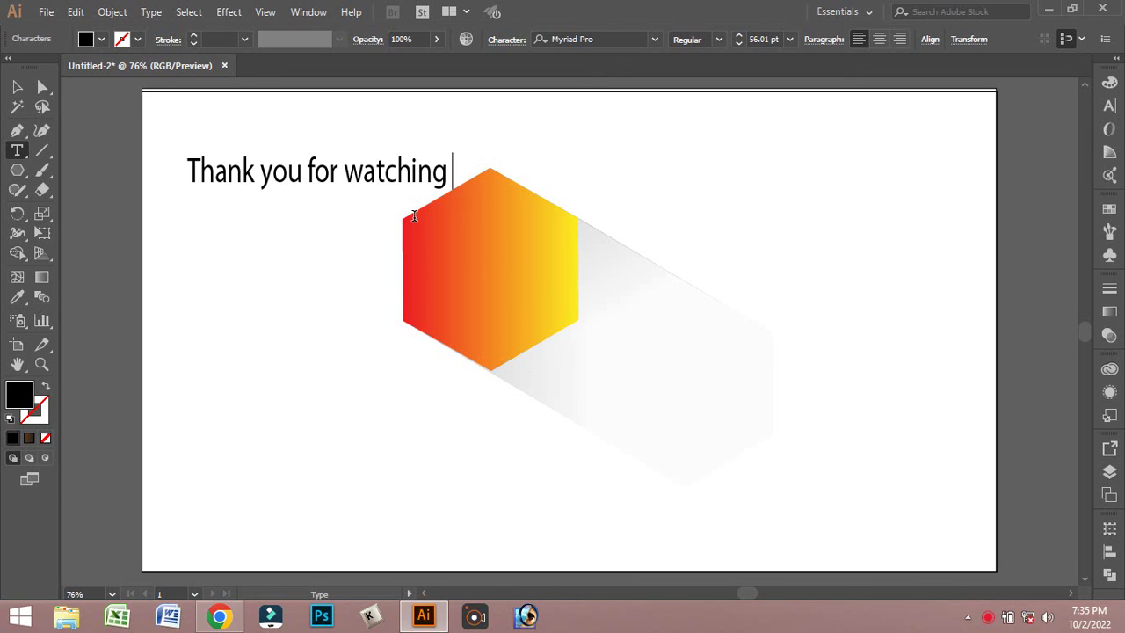
type("please subscribe")
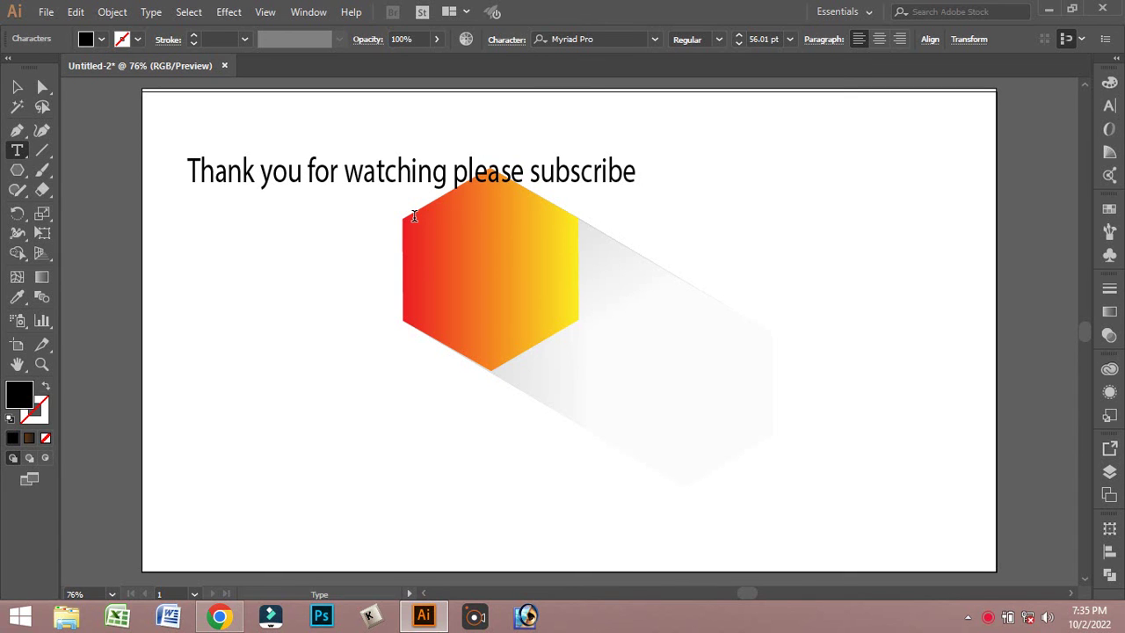
type(" my ch")
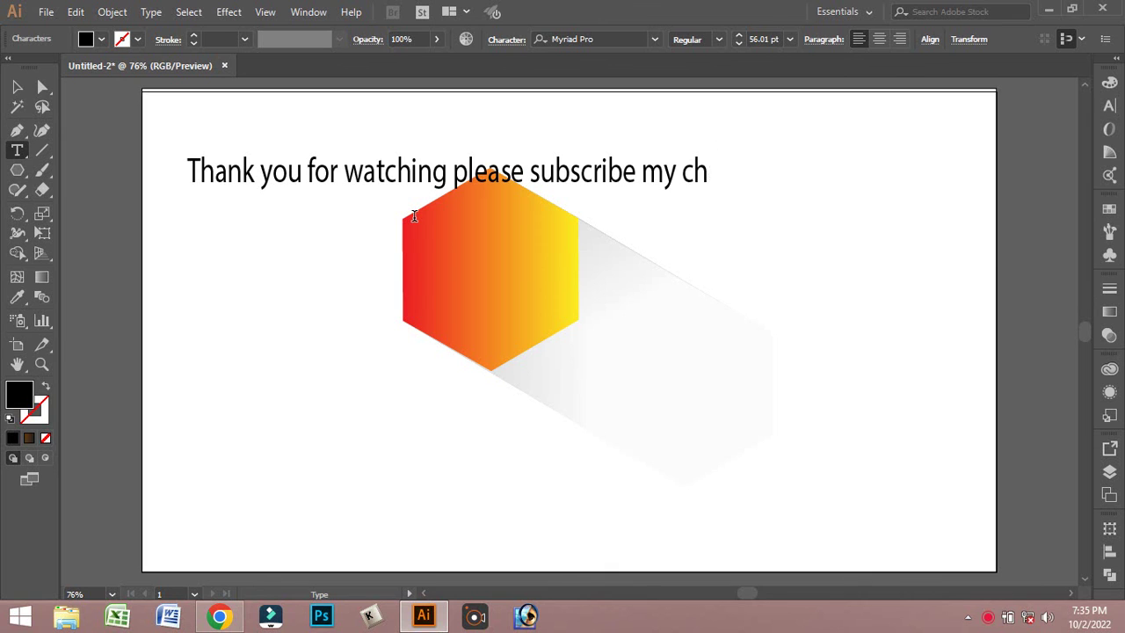
type("annel ")
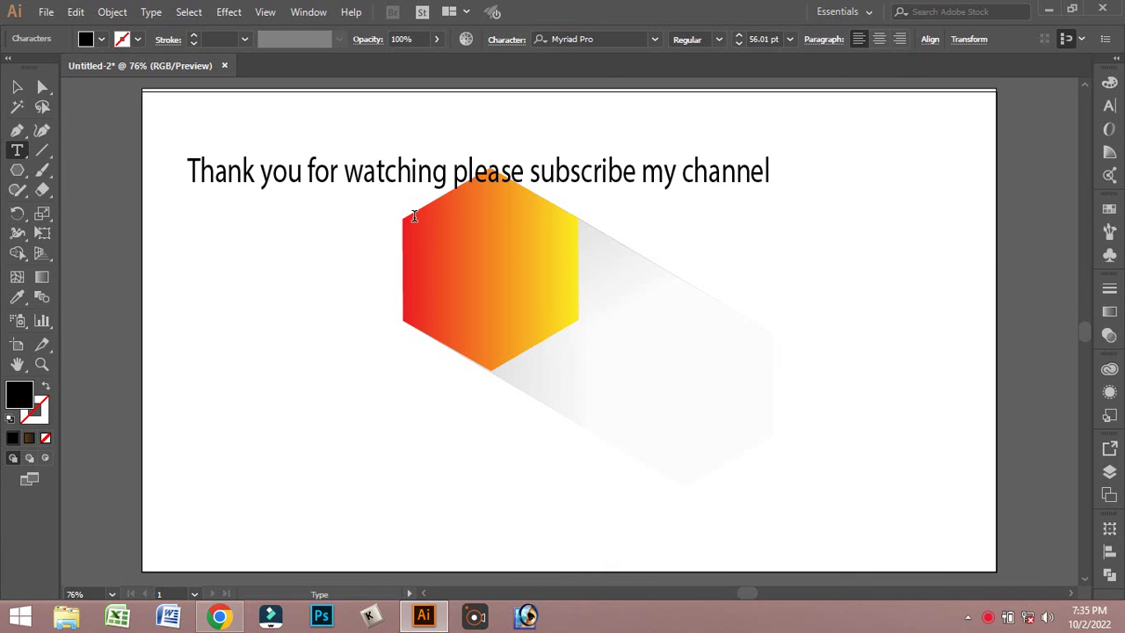
type("keeo")
key("BackSpace")
type("p")
key("Return")
type("supporting t")
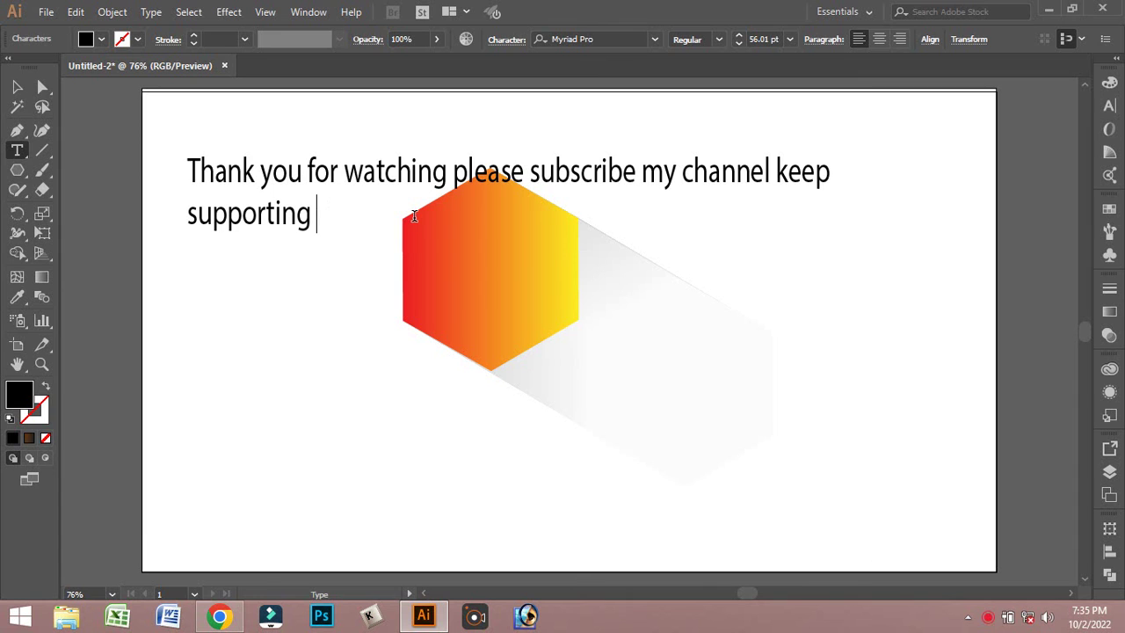
type("hank yu")
key("BackSpace")
type("ou")
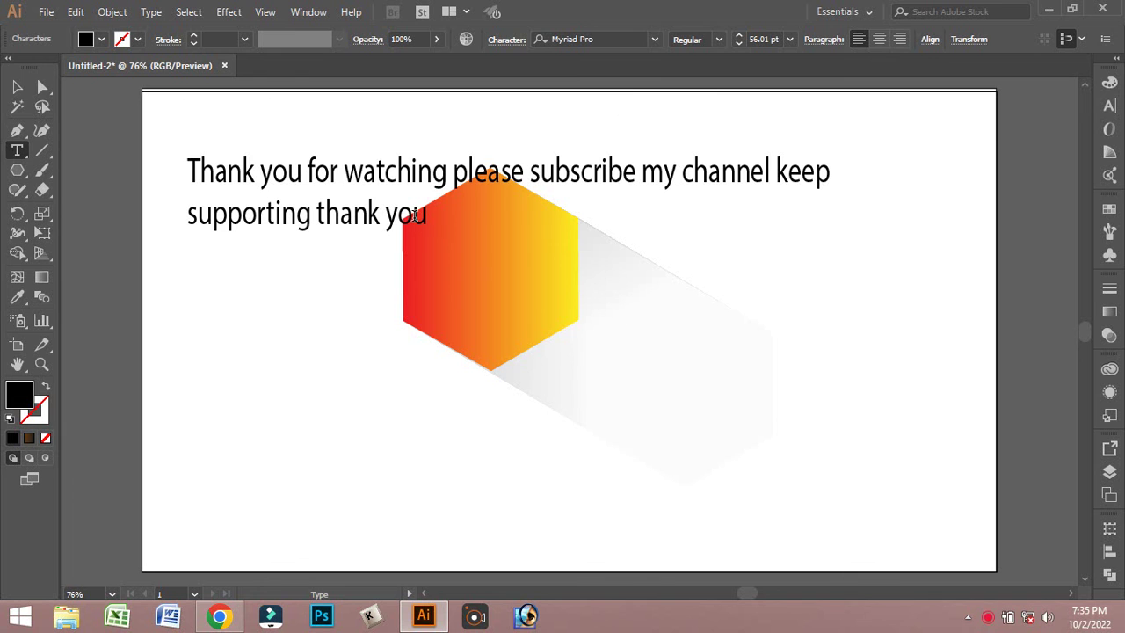
key("Escape")
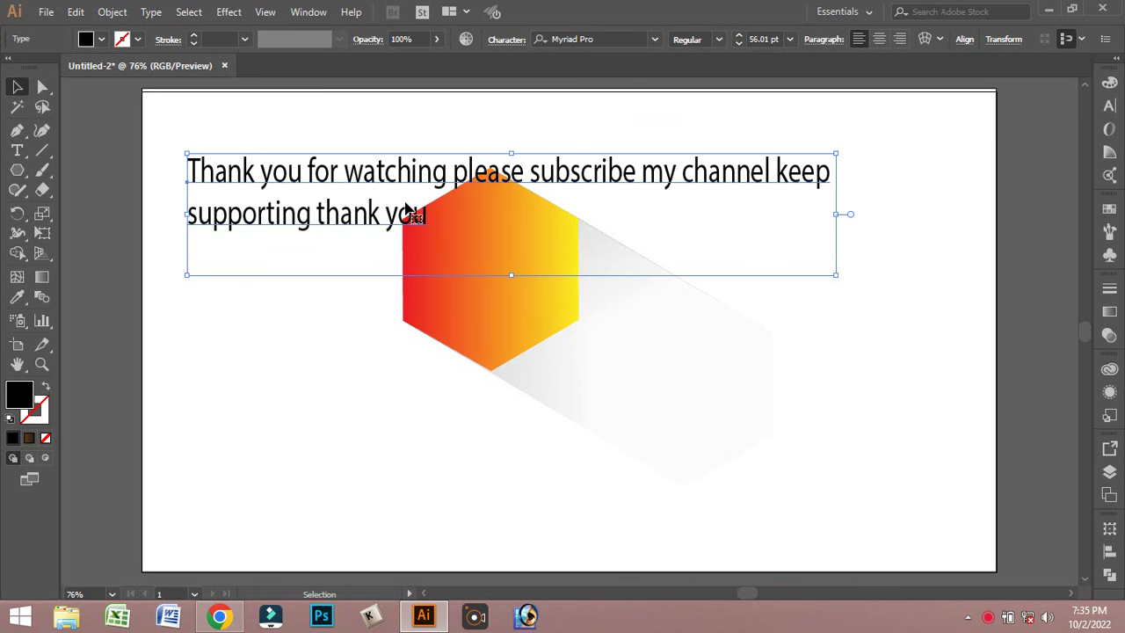
Step: Move the thank-you text below the hexagon, centre it, and deselect it
left_click_drag(386, 175, 434, 438)
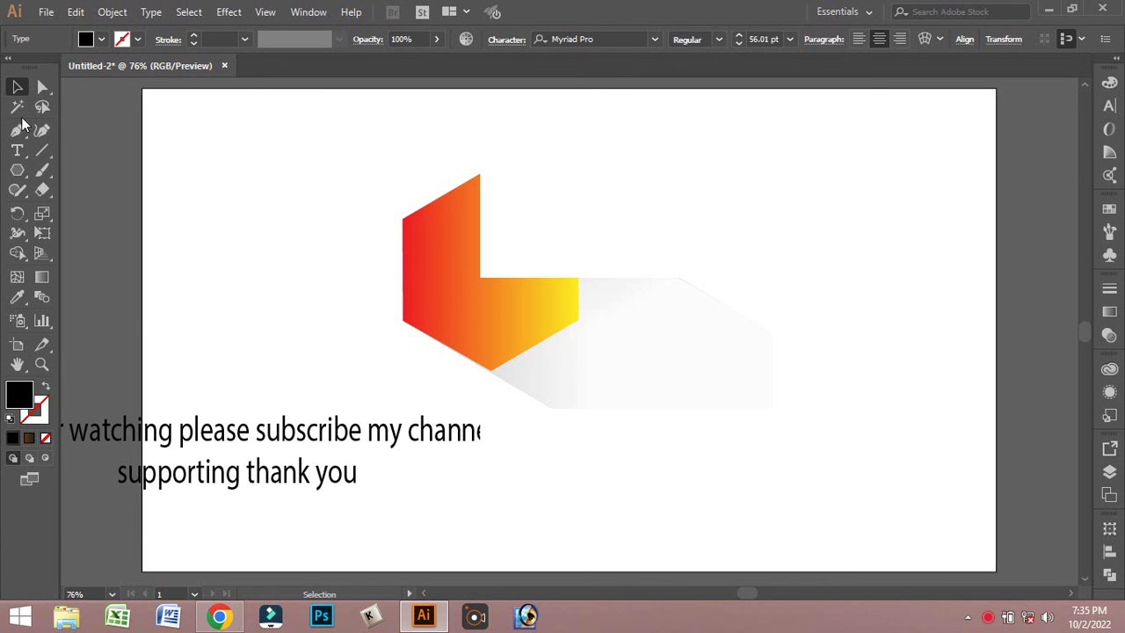
left_click_drag(284, 442, 565, 453)
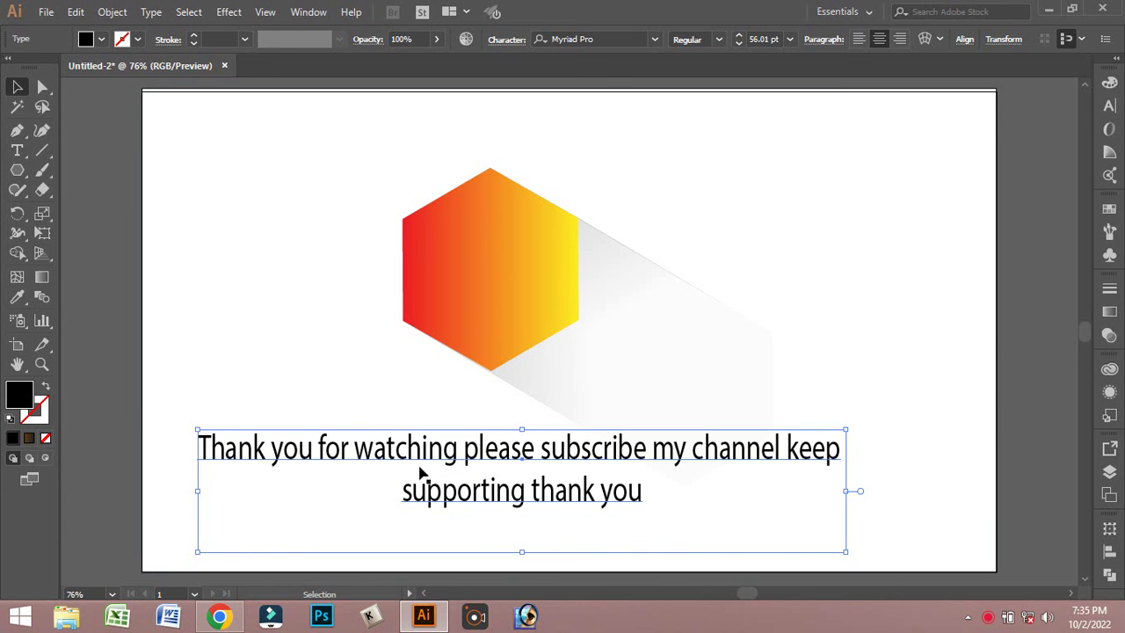
left_click(901, 230)
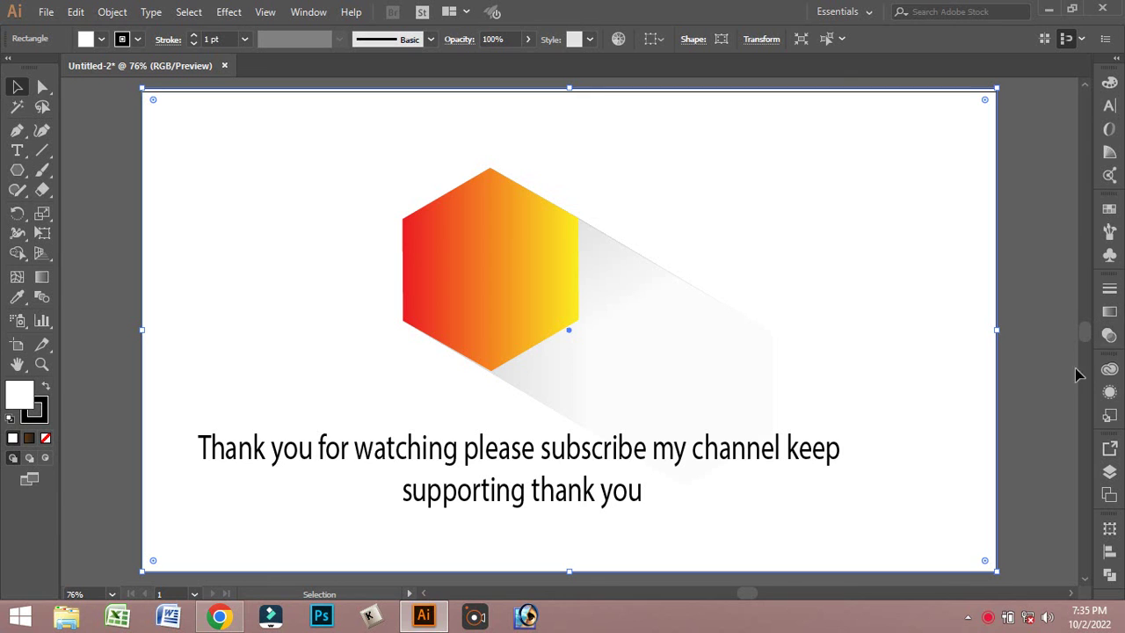
Step: Hide the thank-you text layer in the Layers panel
left_click(1109, 475)
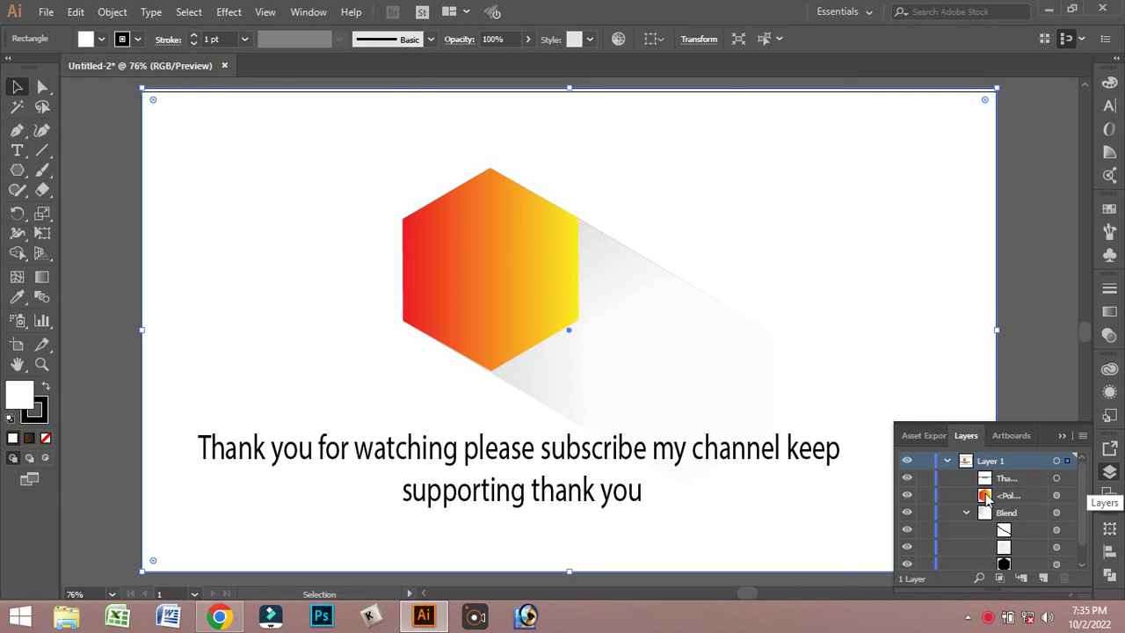
left_click(907, 477)
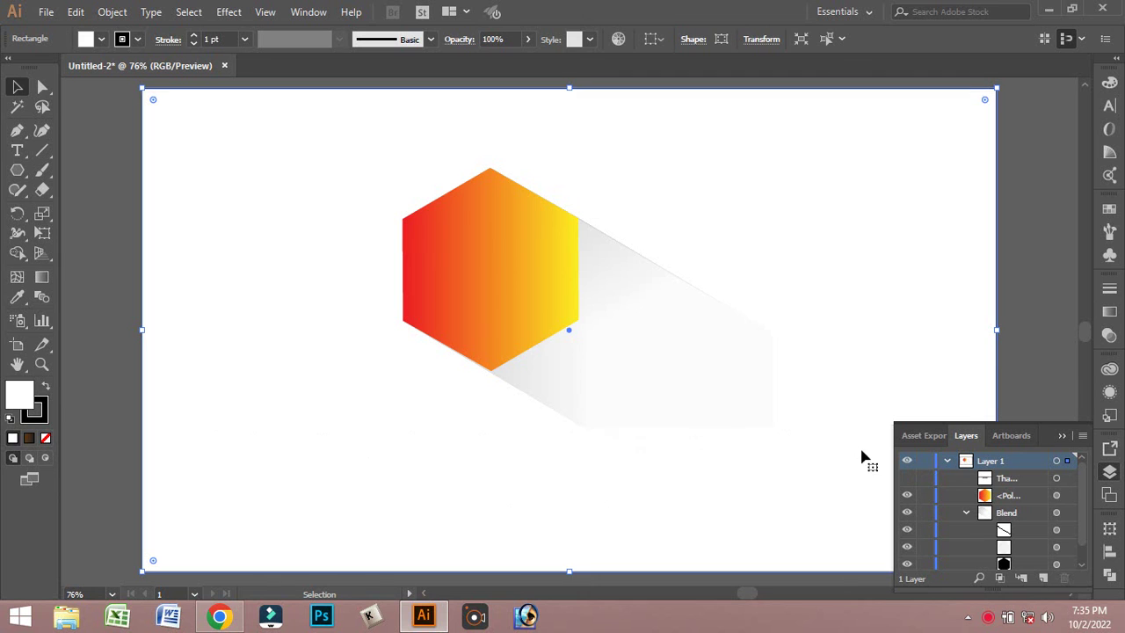
left_click(1109, 472)
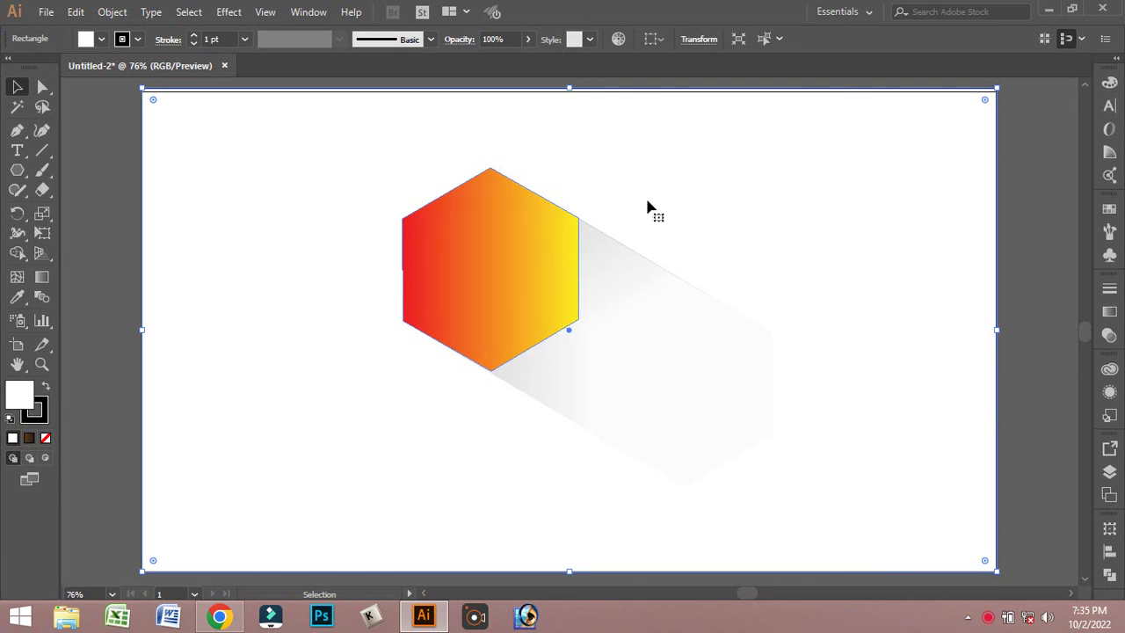
Step: Undo the accidental move of the white background rectangle and reselect it
mouse_move(342, 154)
left_mouse_down()
mouse_move(721, 400)
mouse_move(416, 207)
left_mouse_up()
key("ctrl+z")
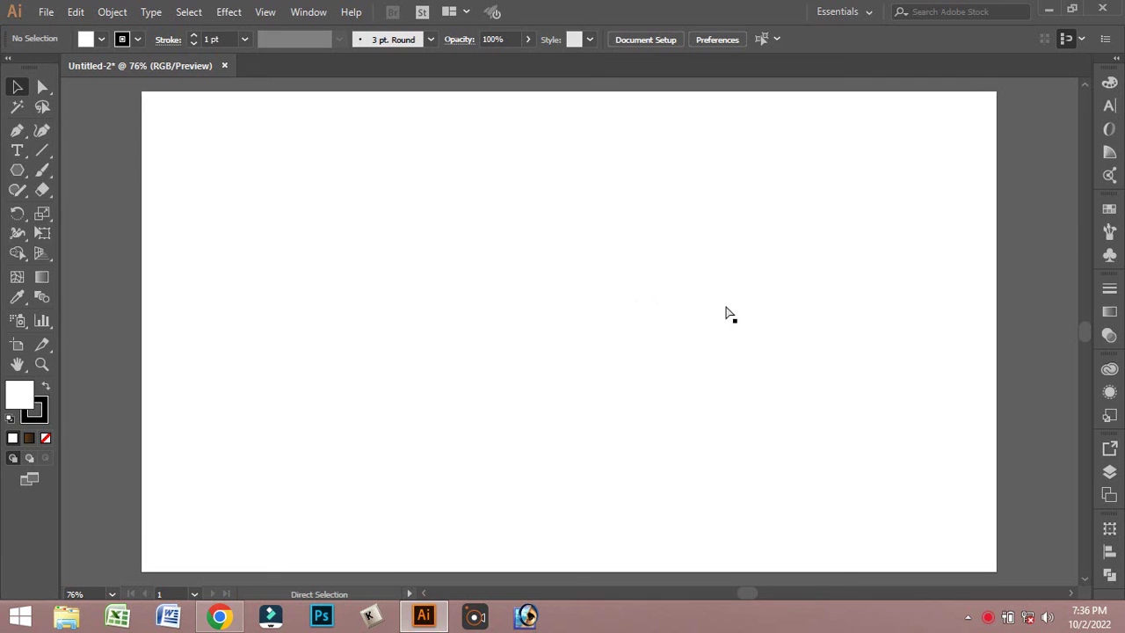
key("v")
left_click(747, 281)
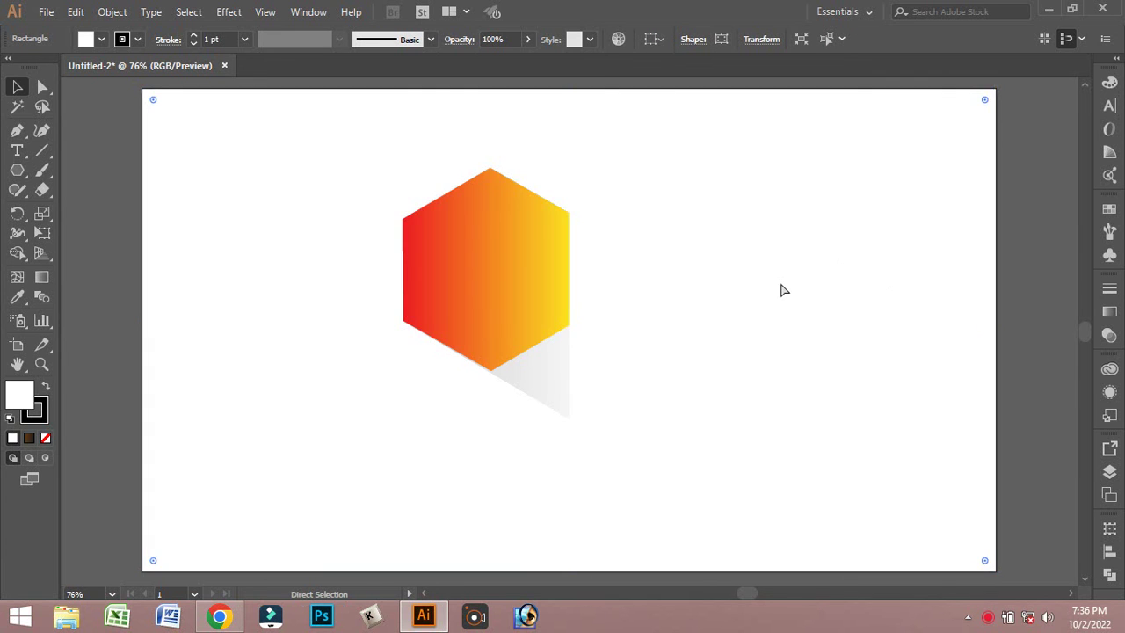
key("v")
left_click(784, 290)
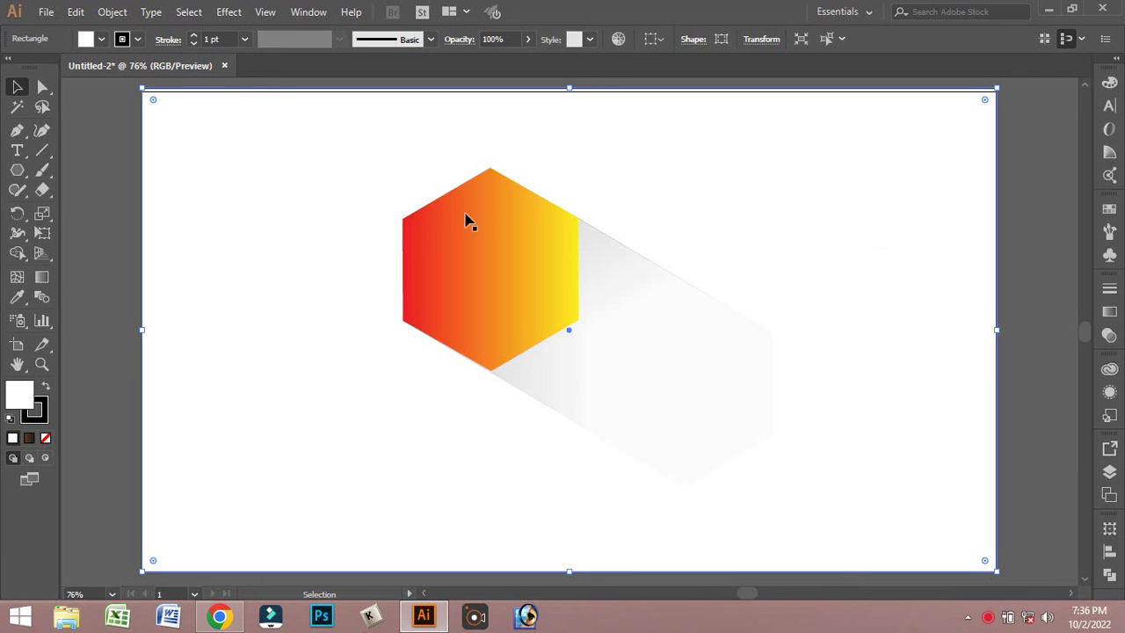
Step: Save a copy as Adobe Illustrator (*.AI) named 'Long shodow', accepting the default Illustrator options
left_click(46, 12)
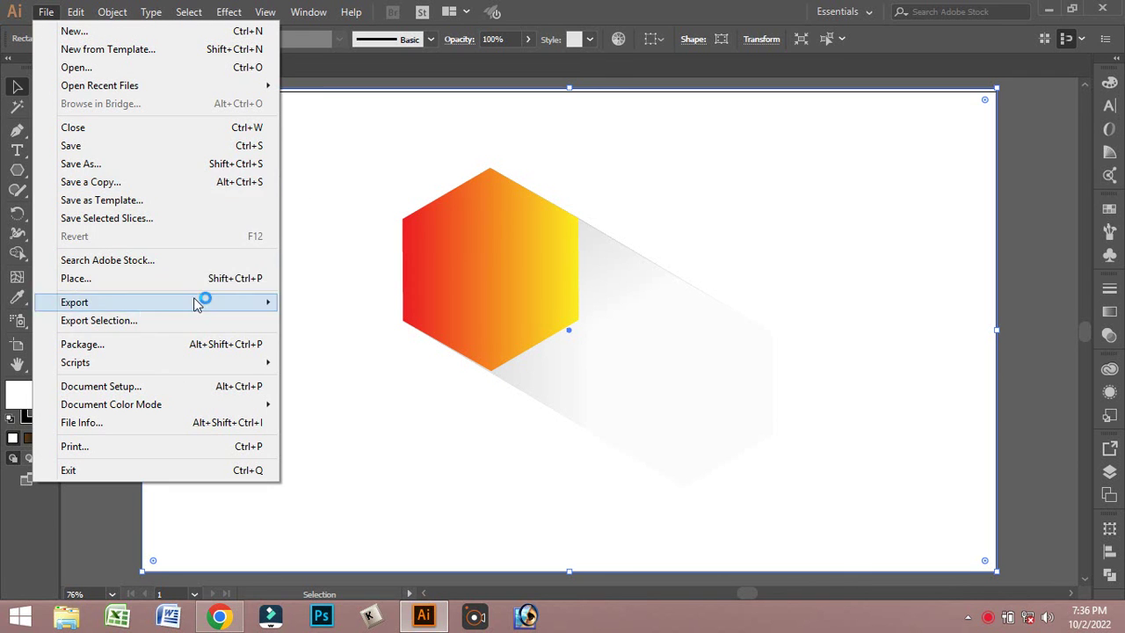
left_click(113, 170)
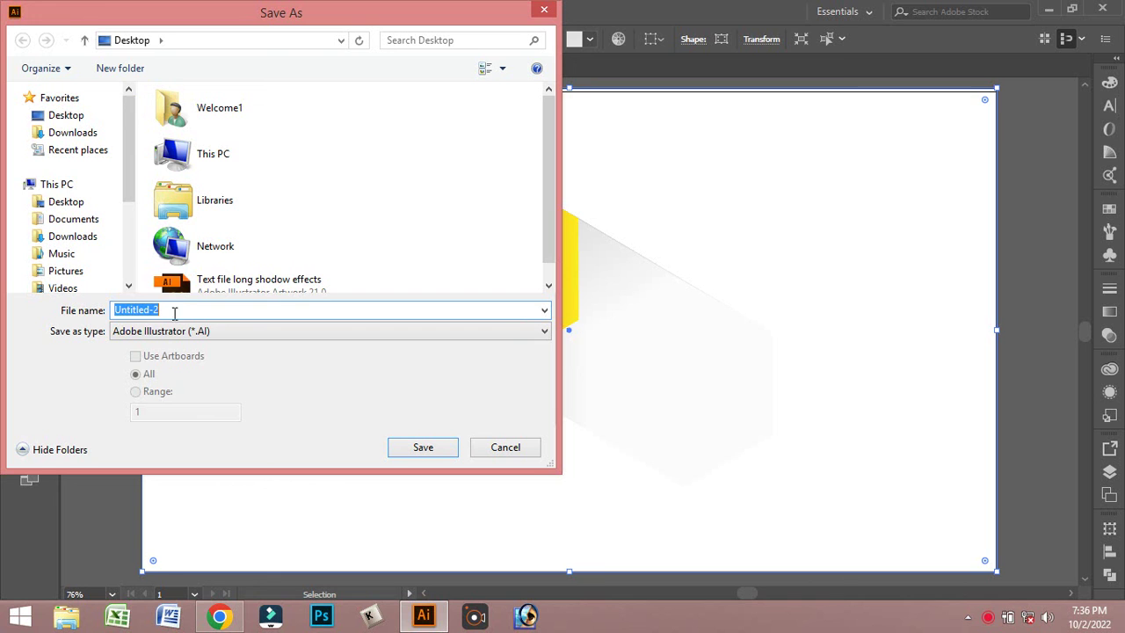
left_click(219, 333)
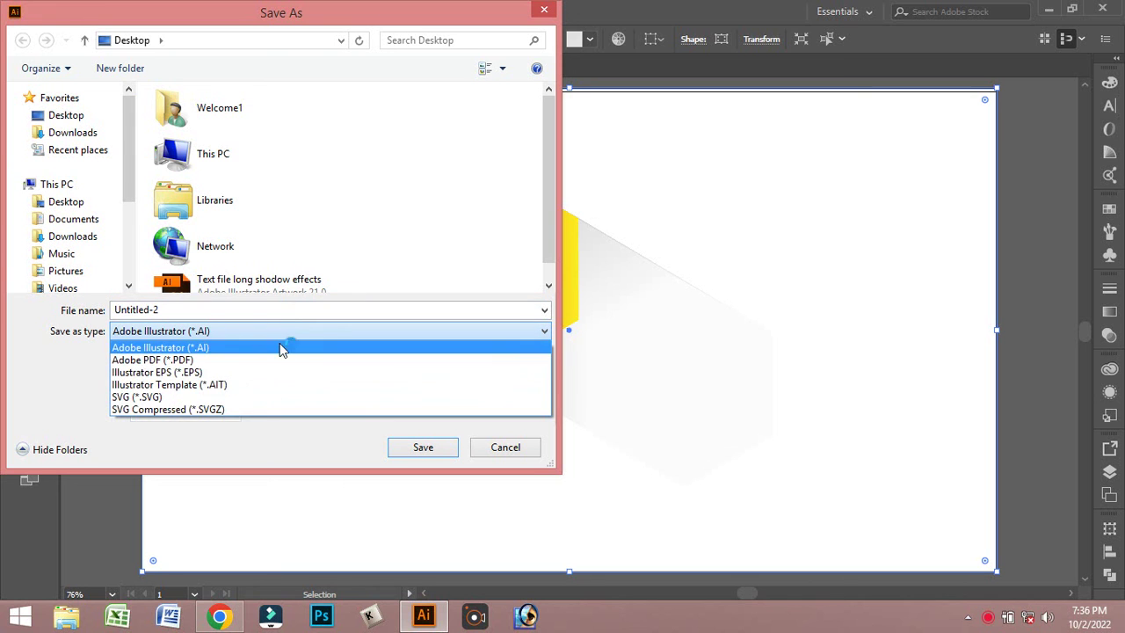
left_click(284, 307)
double_click(275, 307)
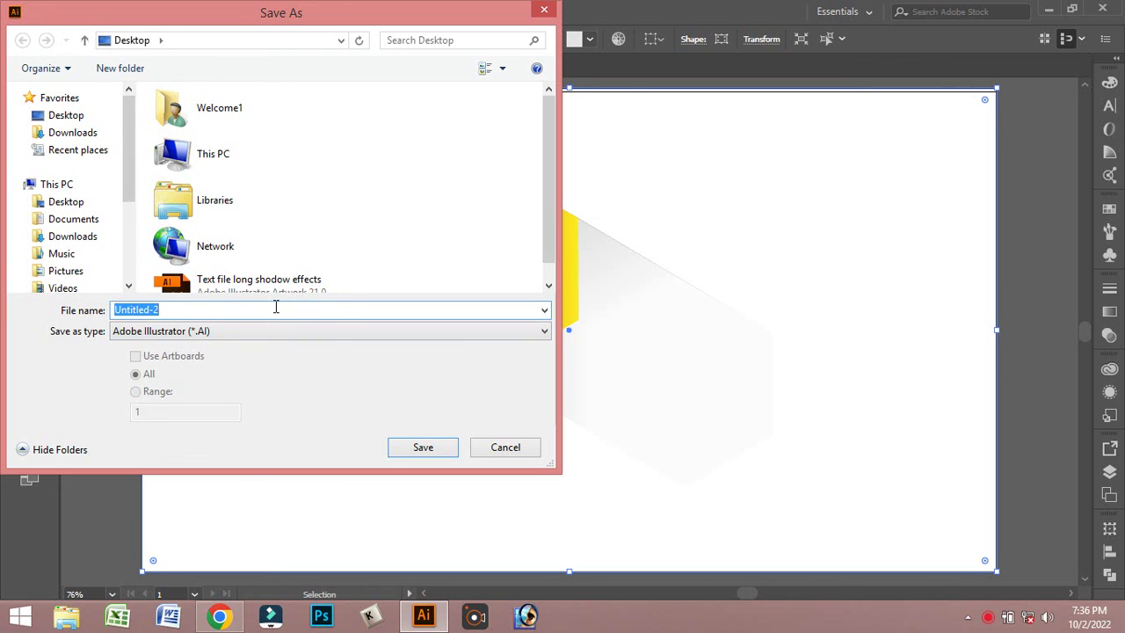
type("Lon")
type("ow")
key("Return")
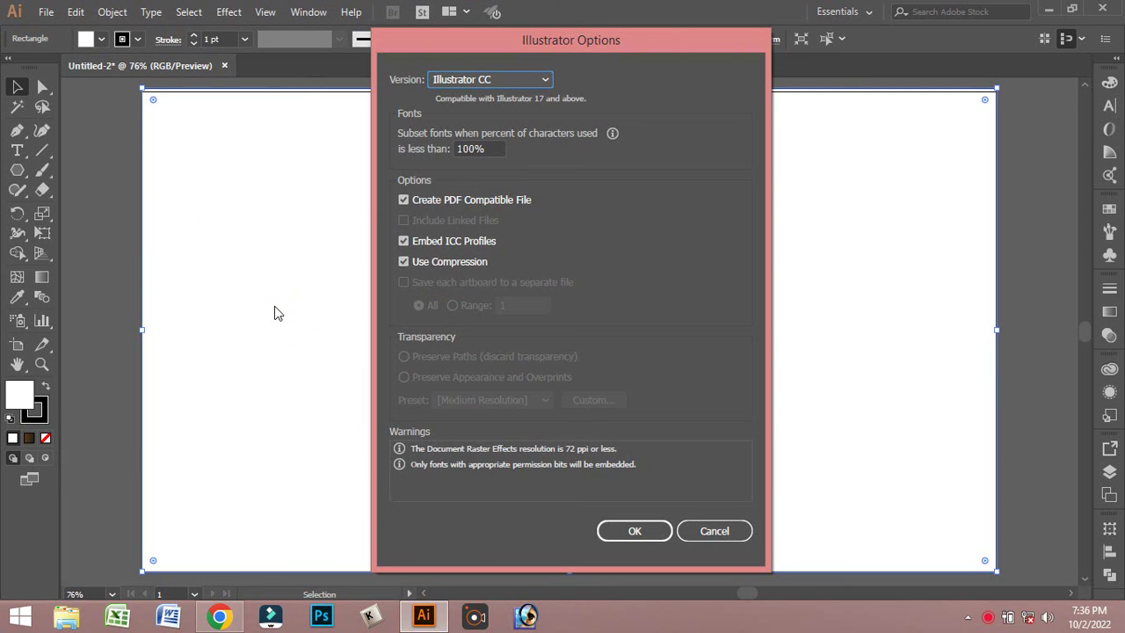
key("Return")
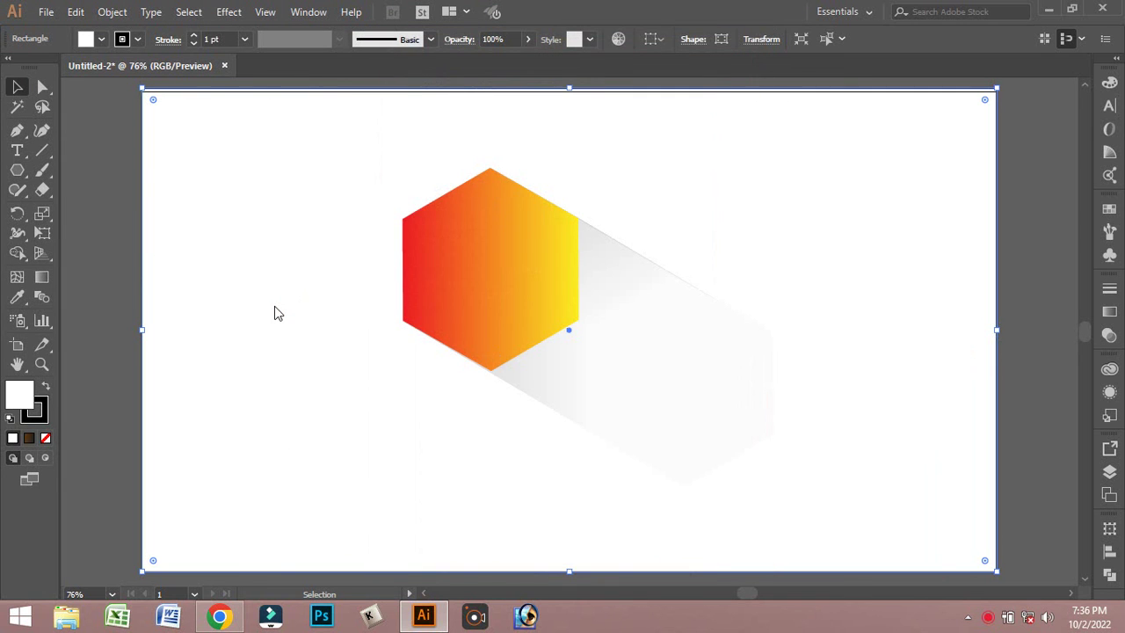